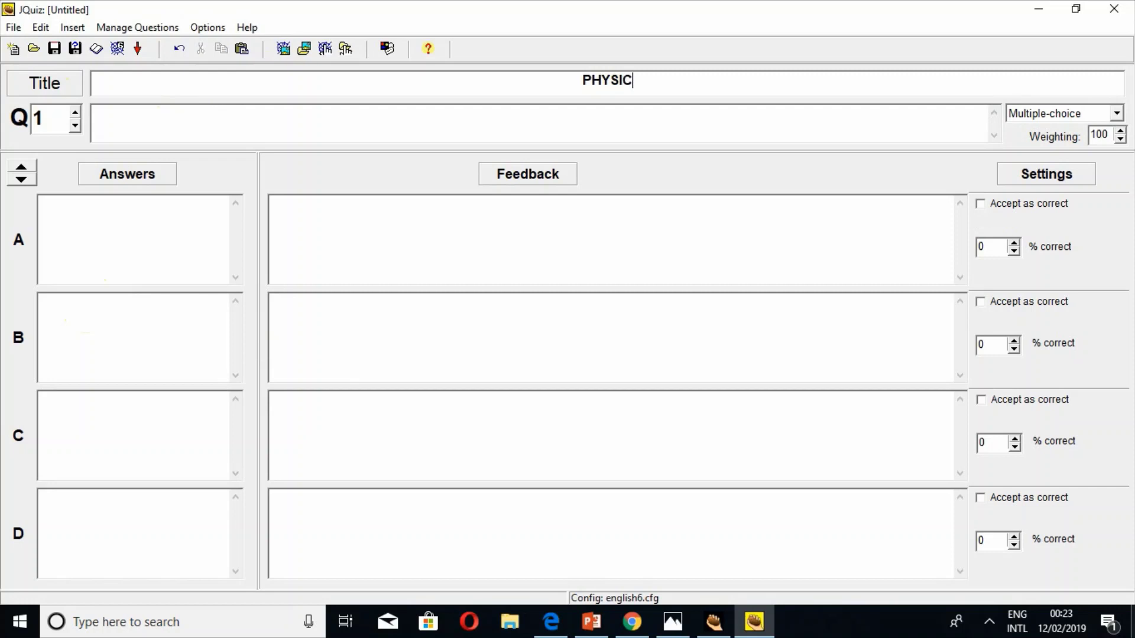
Enter "WHO GAVE THE LAW OF GRAVITY?" as the text of question 1
left_click(125, 115)
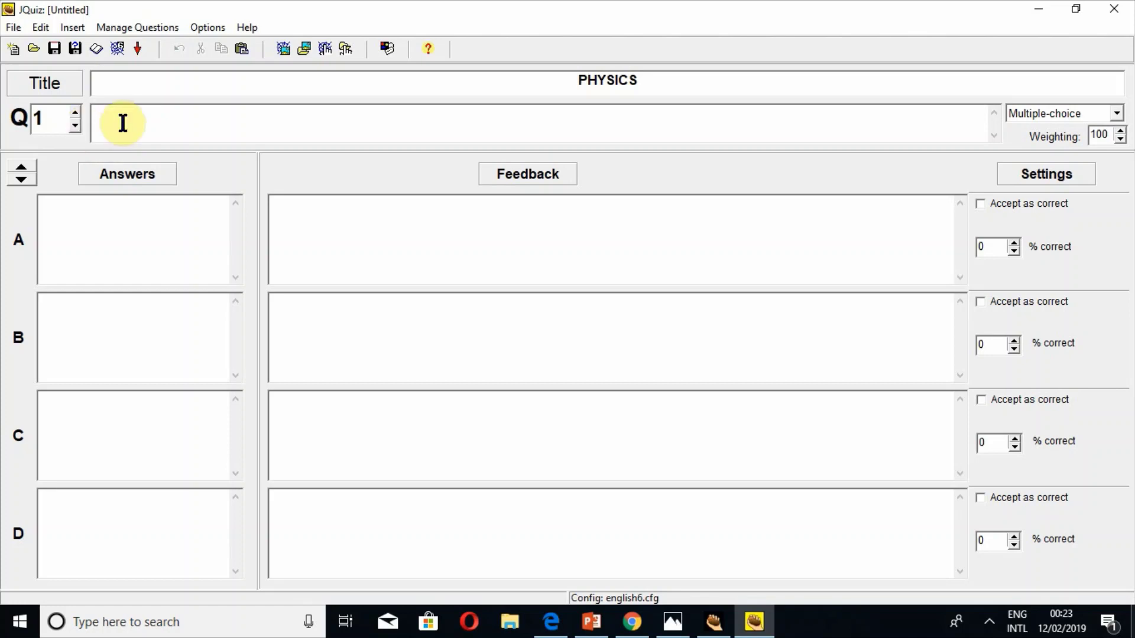
type("WHO")
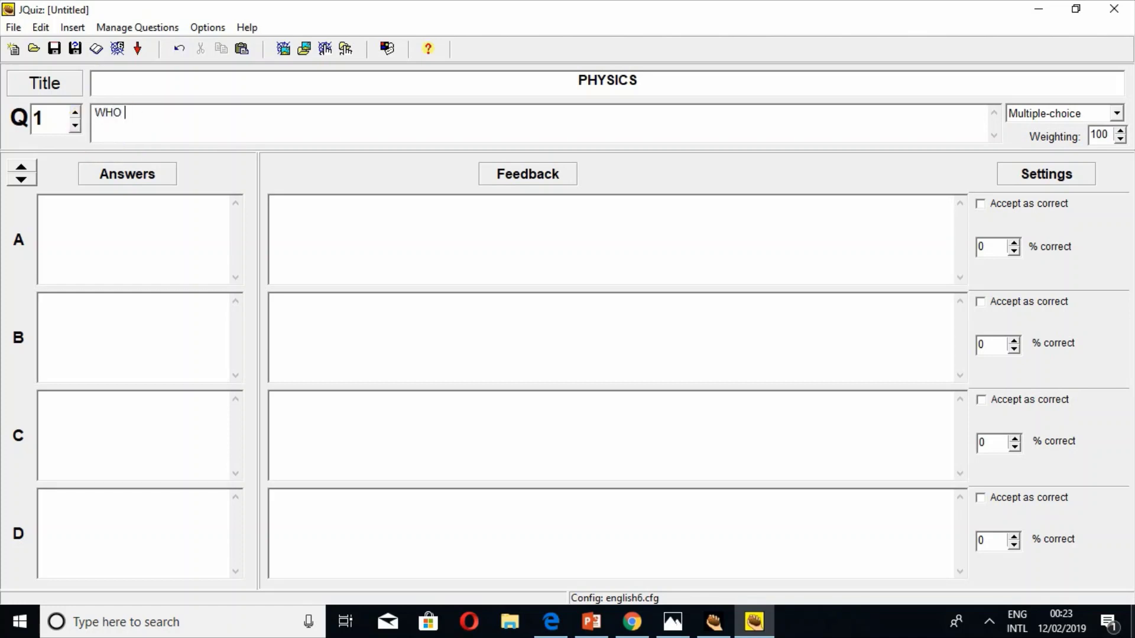
type(" GAVE THE LAW OF")
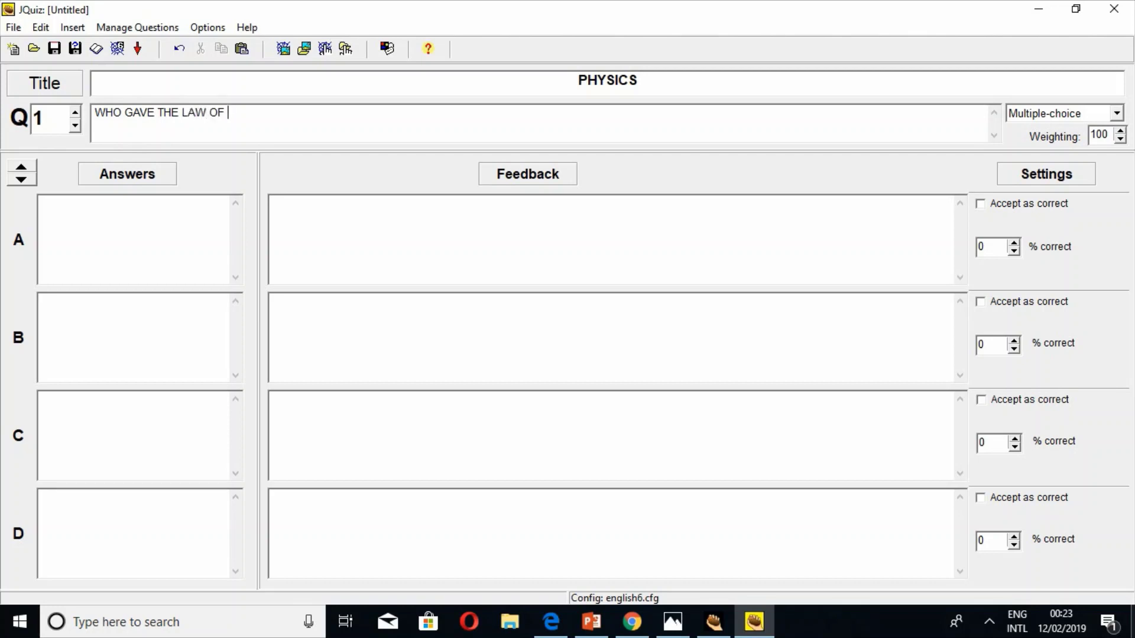
type(" GRAVITY?")
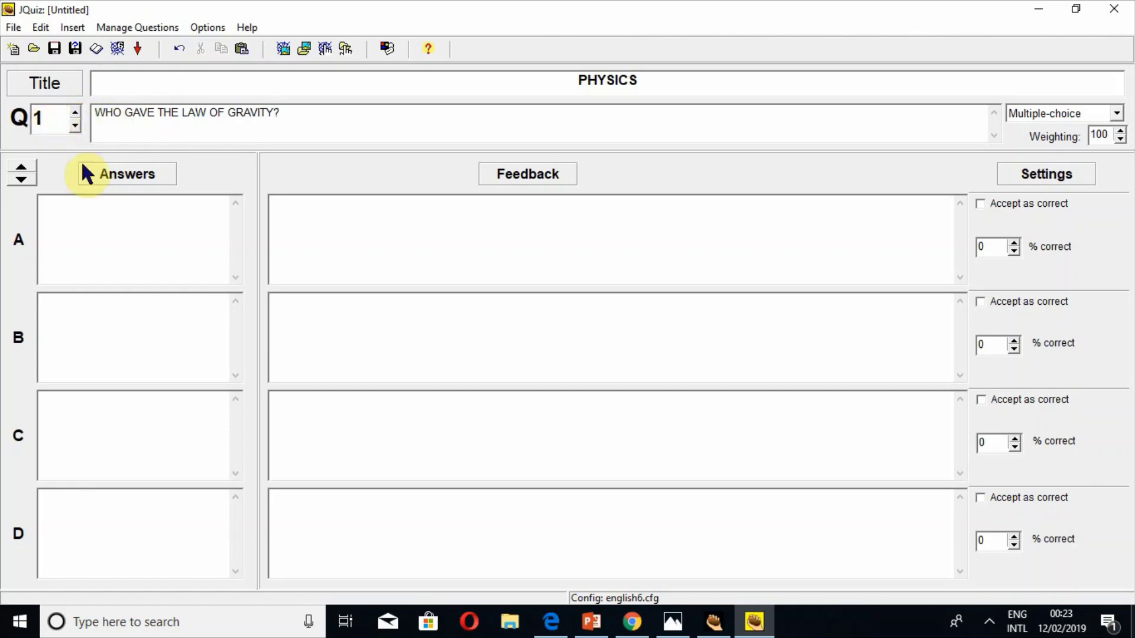
Fill in answer A as "NEWTON" and answer B as "EINSTEIN" for question 1
left_click(93, 217)
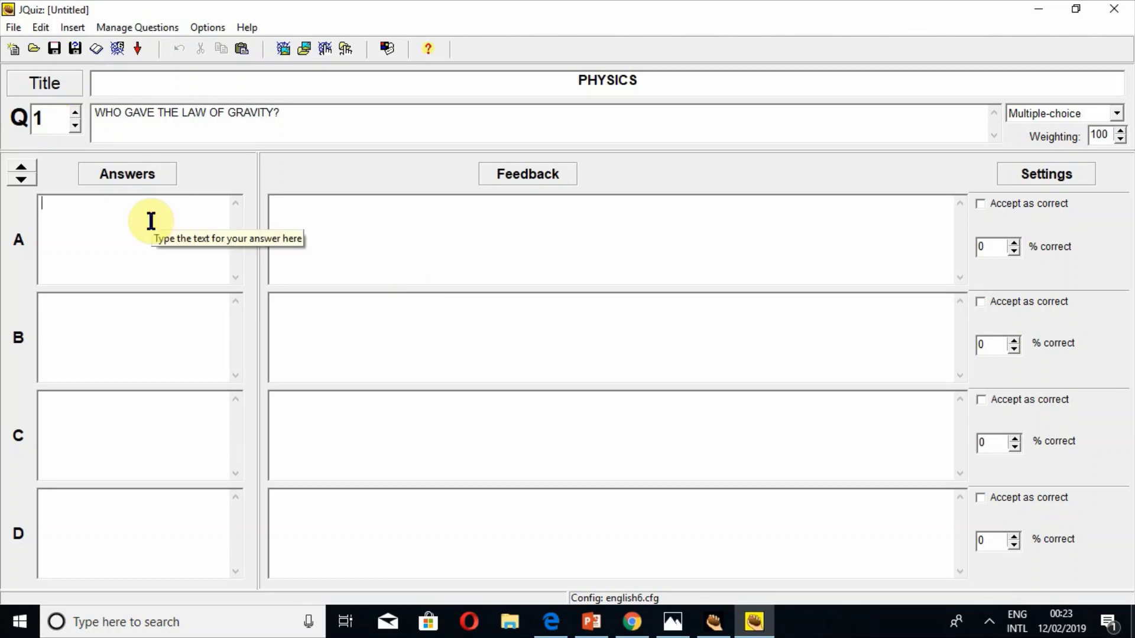
type("N")
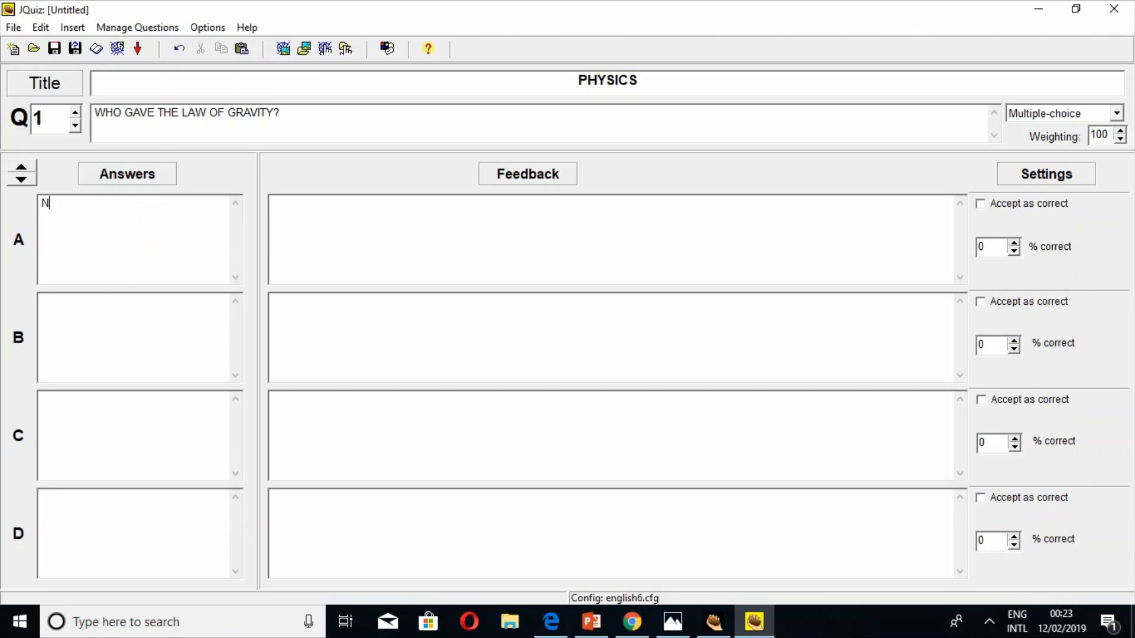
type("EWTON")
left_click(160, 320)
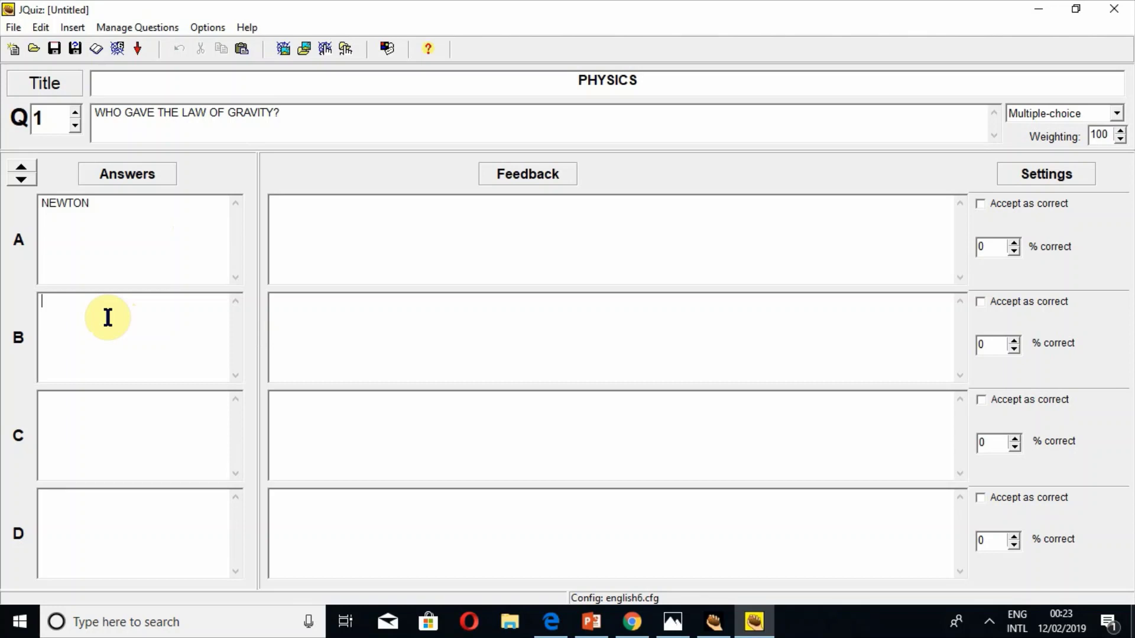
type("EINS")
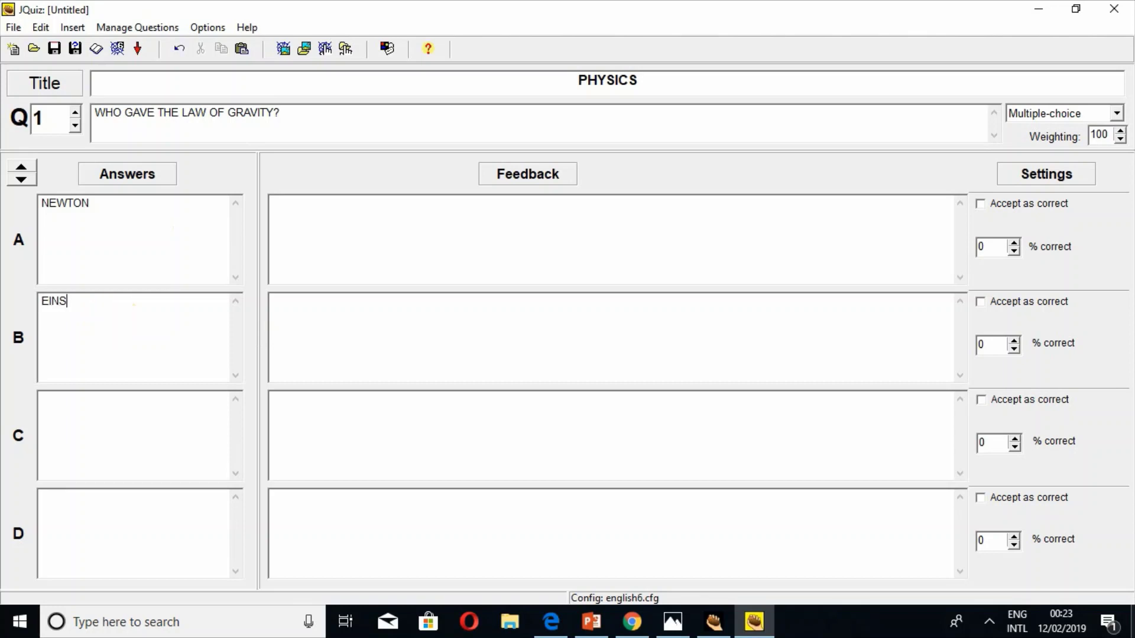
type("TEIN")
Fill in answer C as "JABIR BIN HAYYAN" and answer D as "AL BERUNI"
left_click(68, 440)
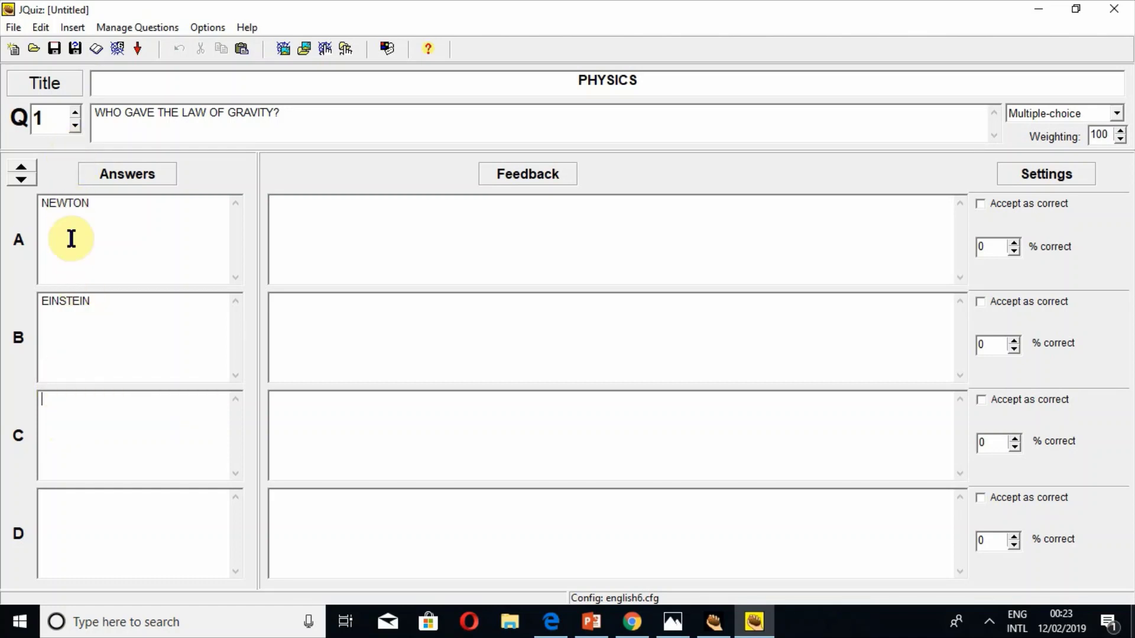
type("JABIR")
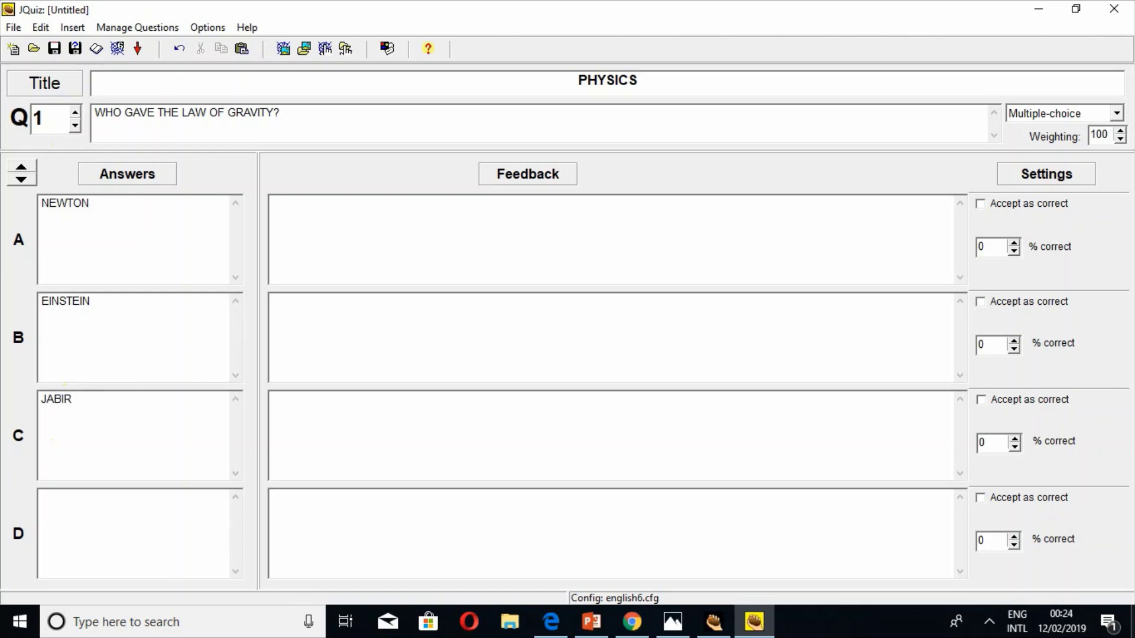
type(" BIN HAYYAN")
left_click(55, 519)
type("AL BERU")
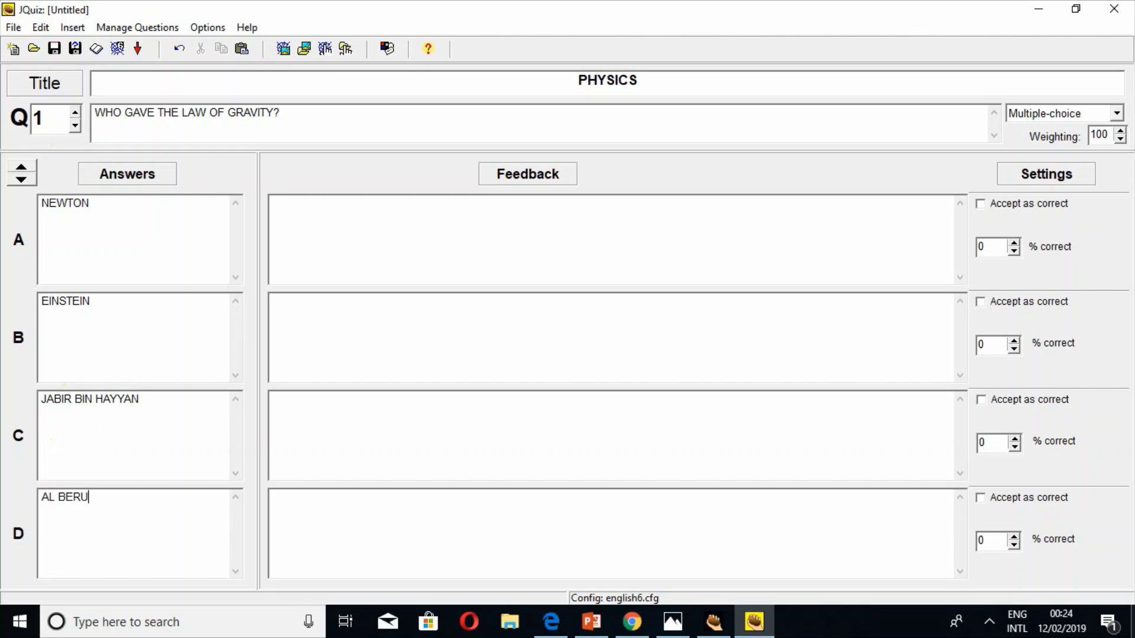
type("NI")
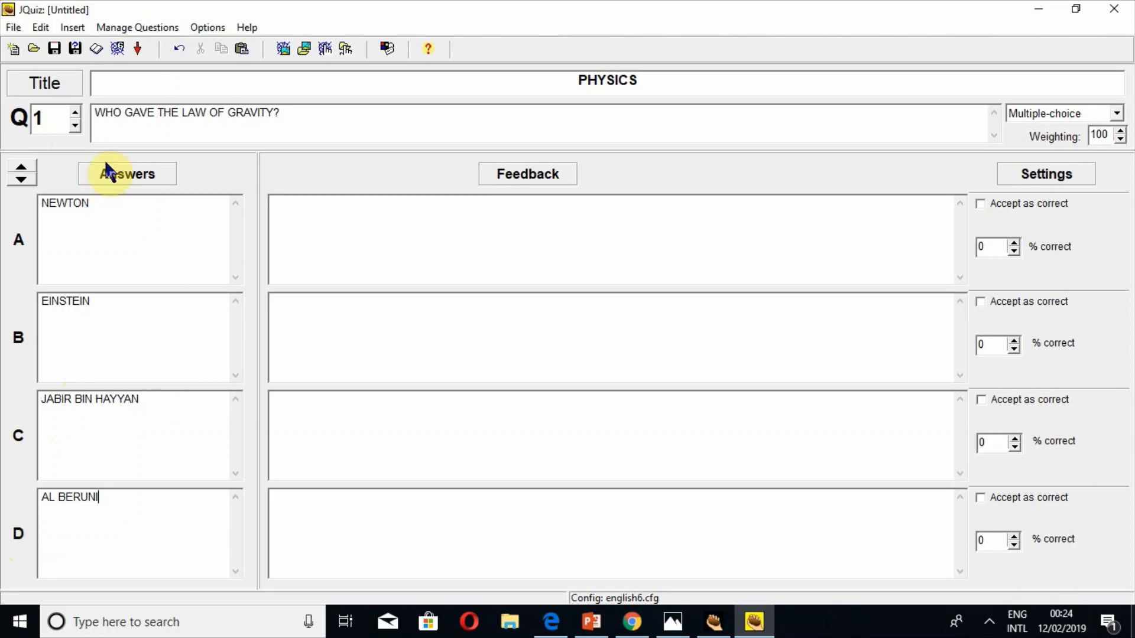
View the additional answer slot E and return to answers A to D
left_click(28, 176)
left_click(87, 544)
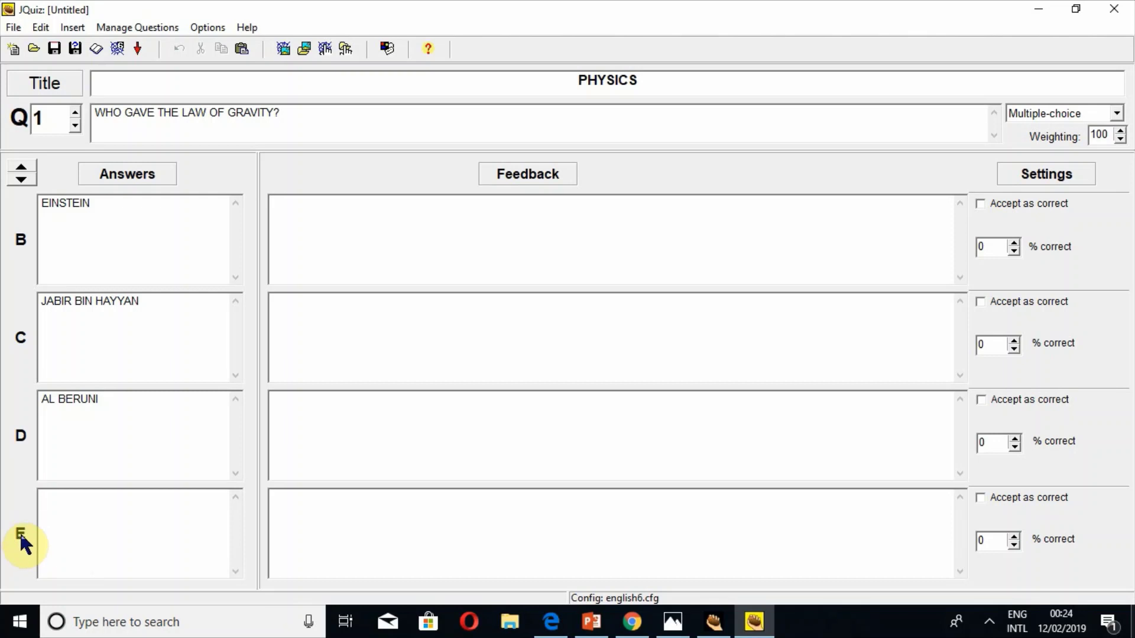
left_click(18, 169)
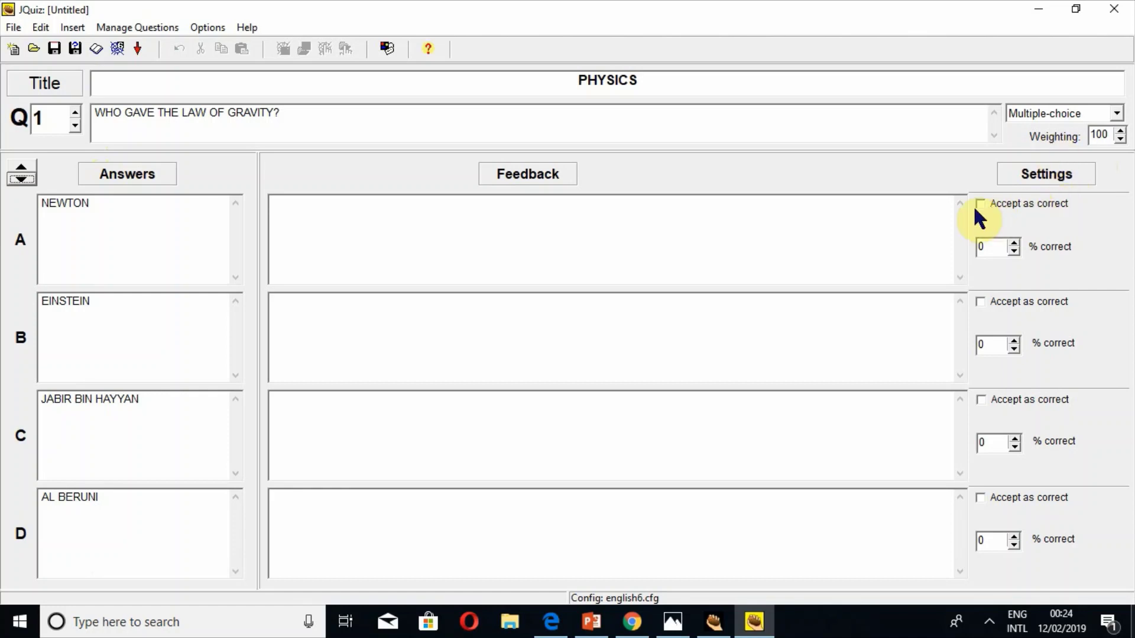
Mark answer A, NEWTON, as accepted correct and set its correctness to 100%
key("super+plus")
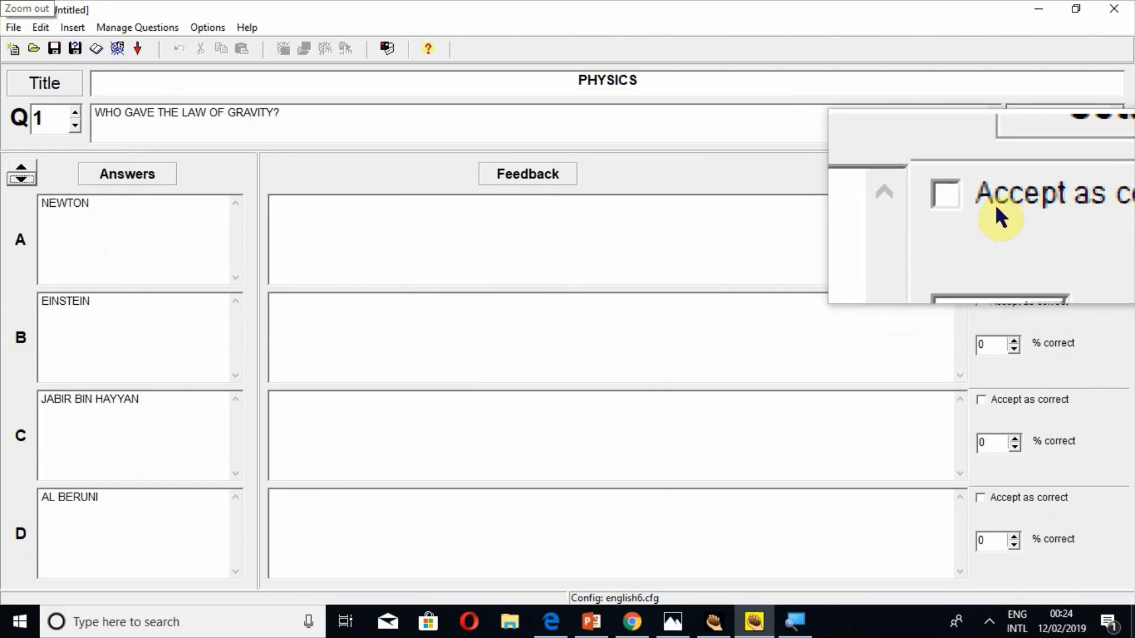
left_click(980, 203)
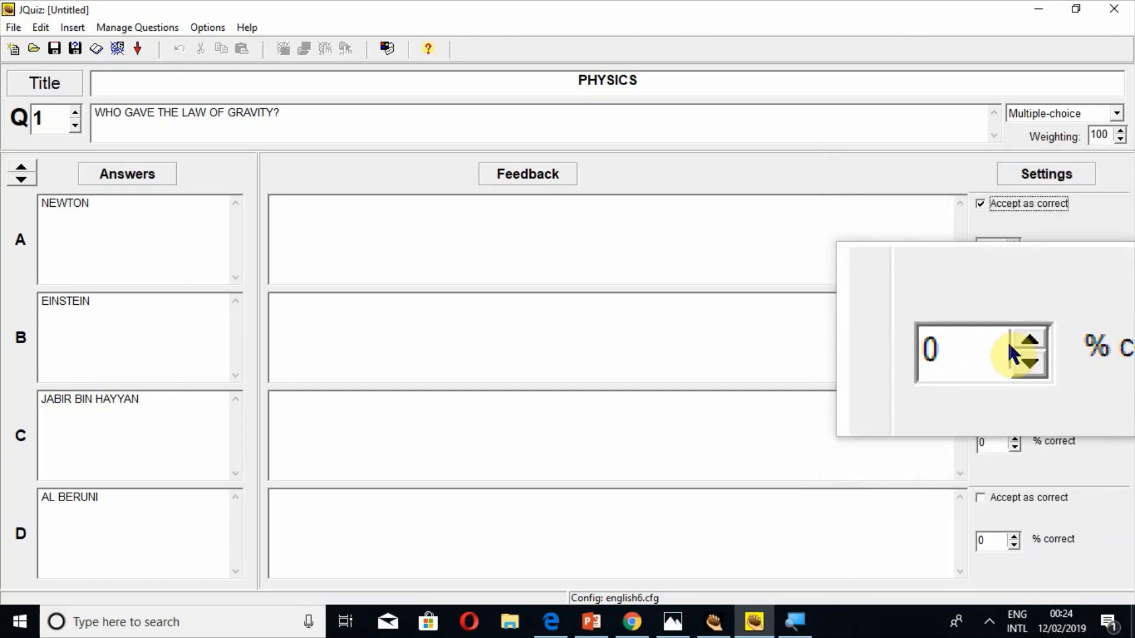
left_click(1015, 341)
left_click(1013, 344)
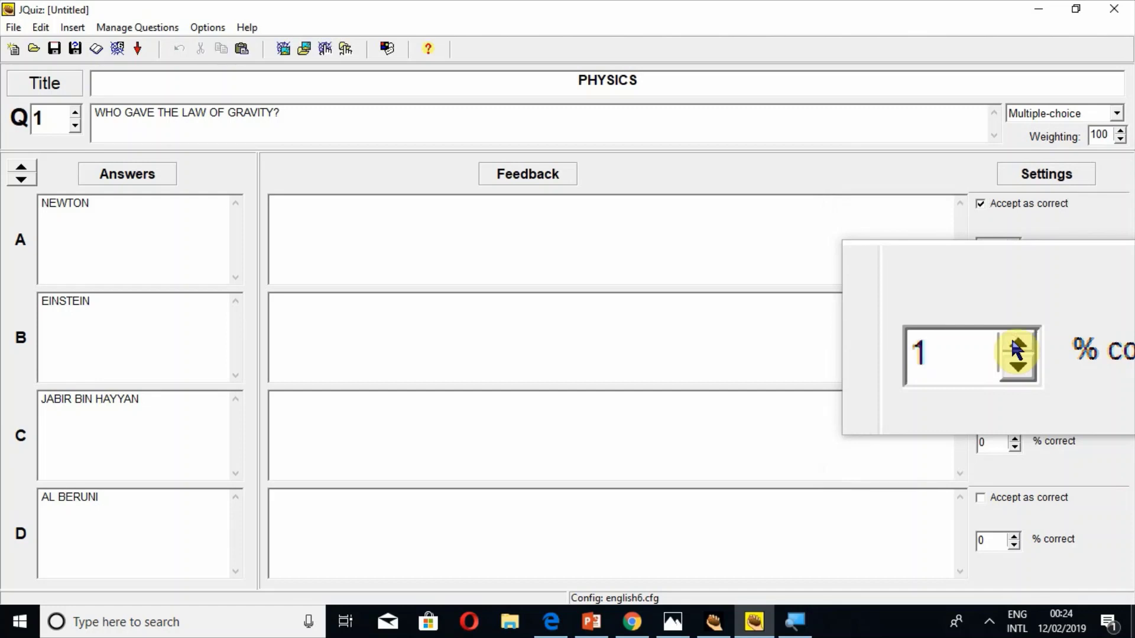
left_click(1011, 346)
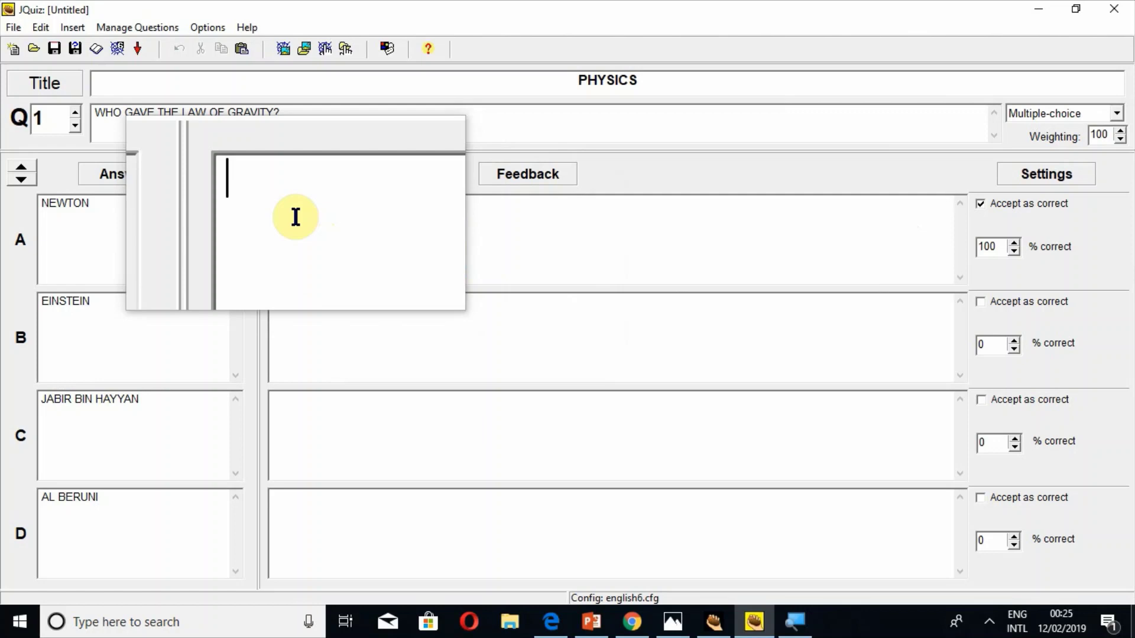
Enter the feedback "YOU DID IT" for answer A and "NEVER" for answer B
type("Y")
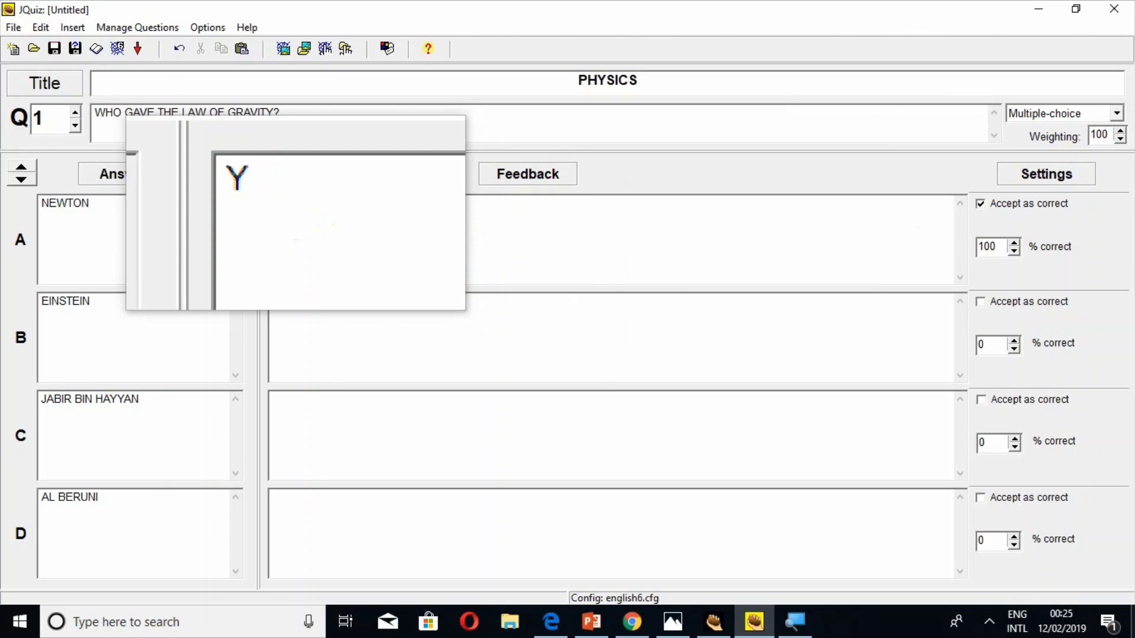
type("OU D")
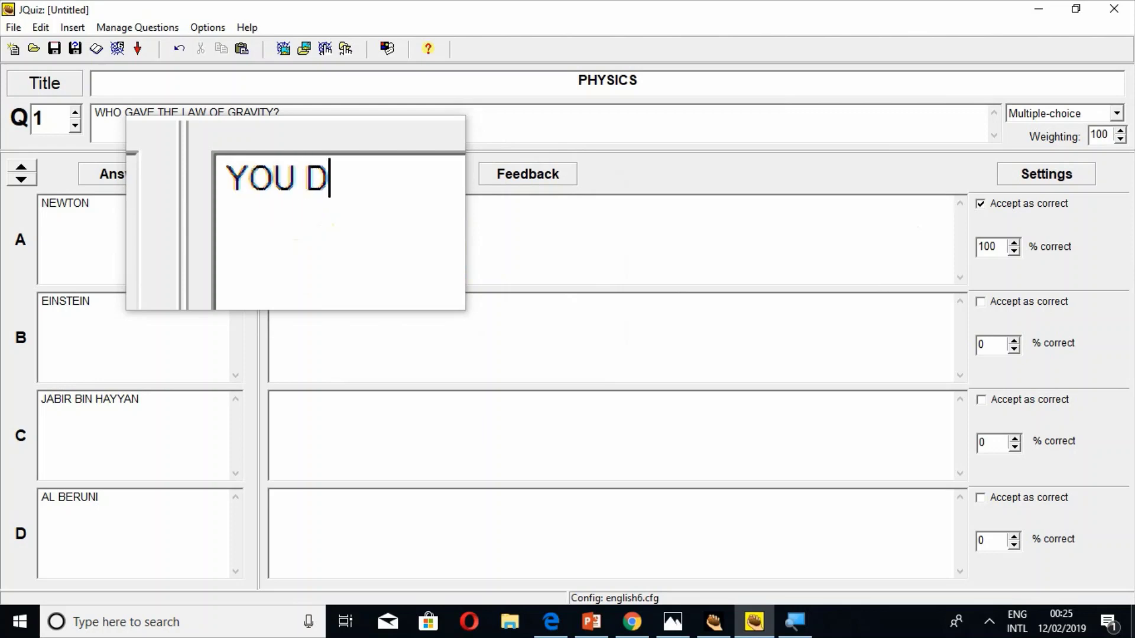
type("ID IT")
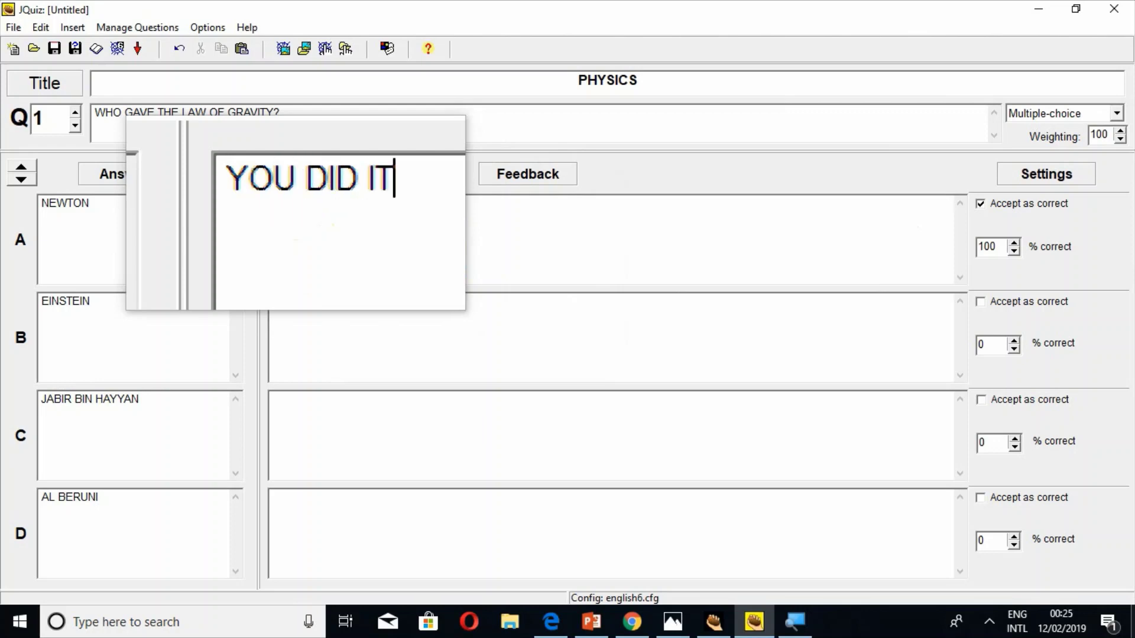
left_click(312, 307)
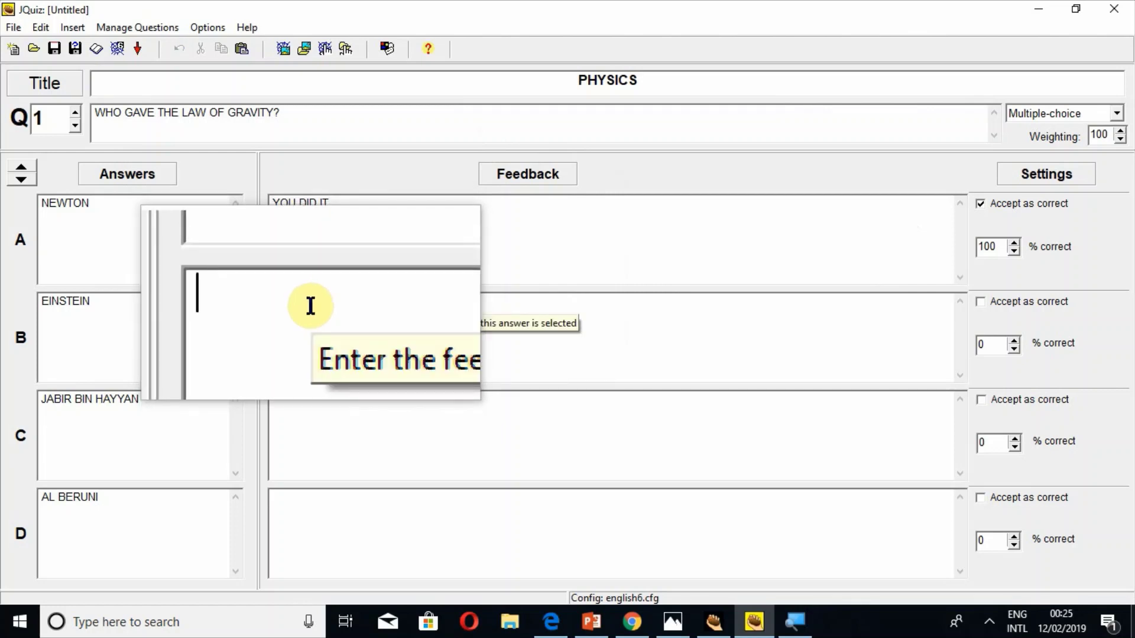
type("NEVER")
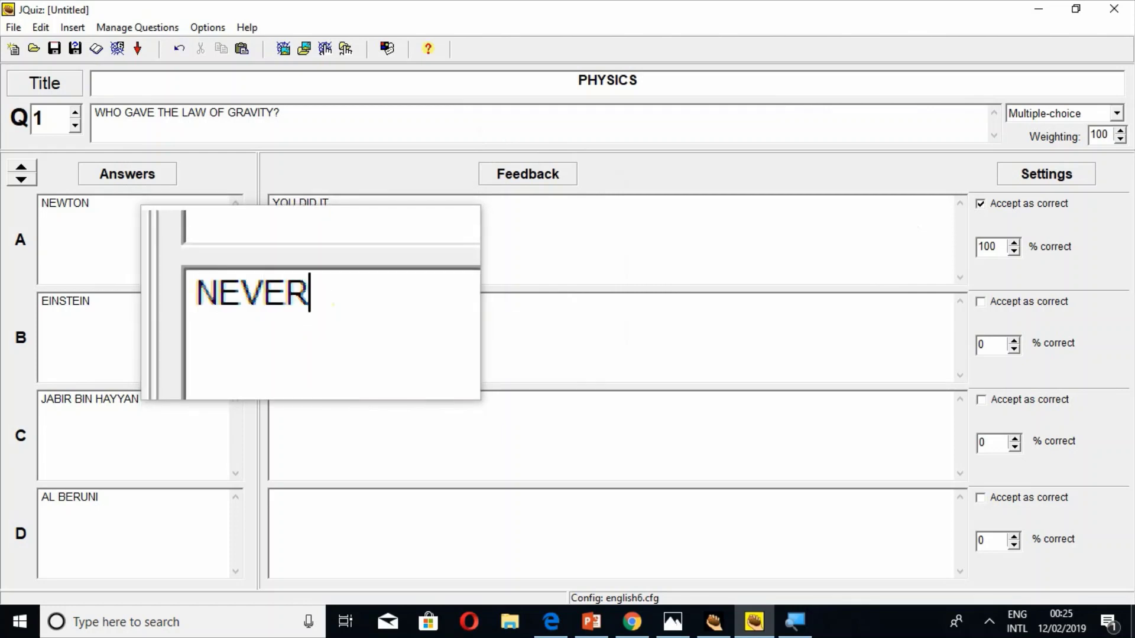
Enter the feedback "HE WAS A CHEMIST" for answer C and "NOT AT ALL" for answer D
left_click(295, 412)
type("HE")
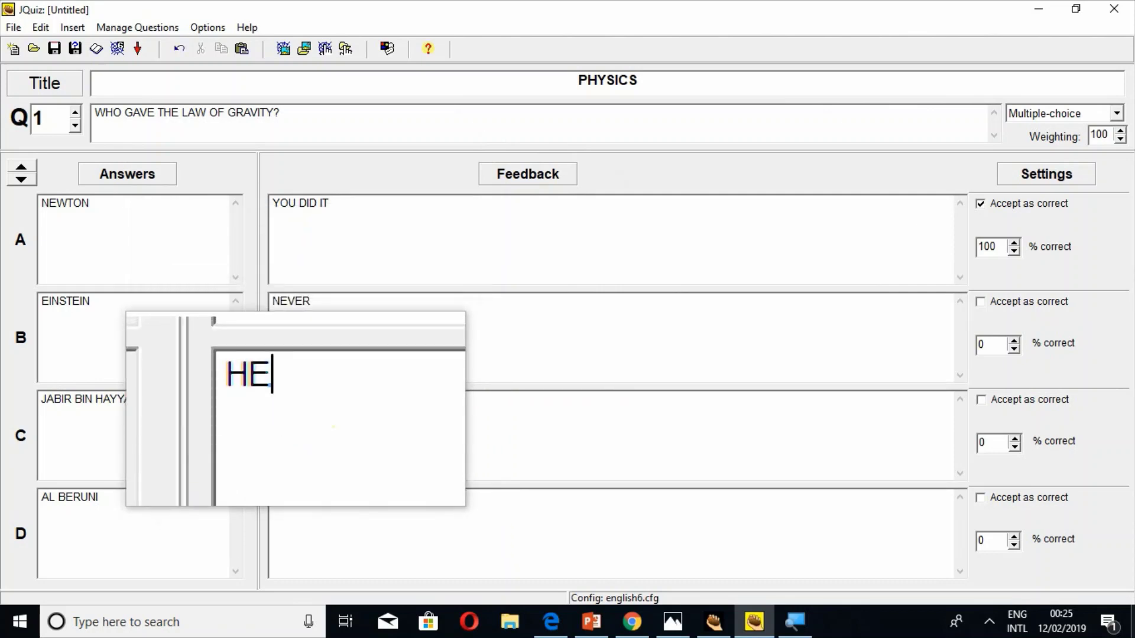
type(" WAS A ")
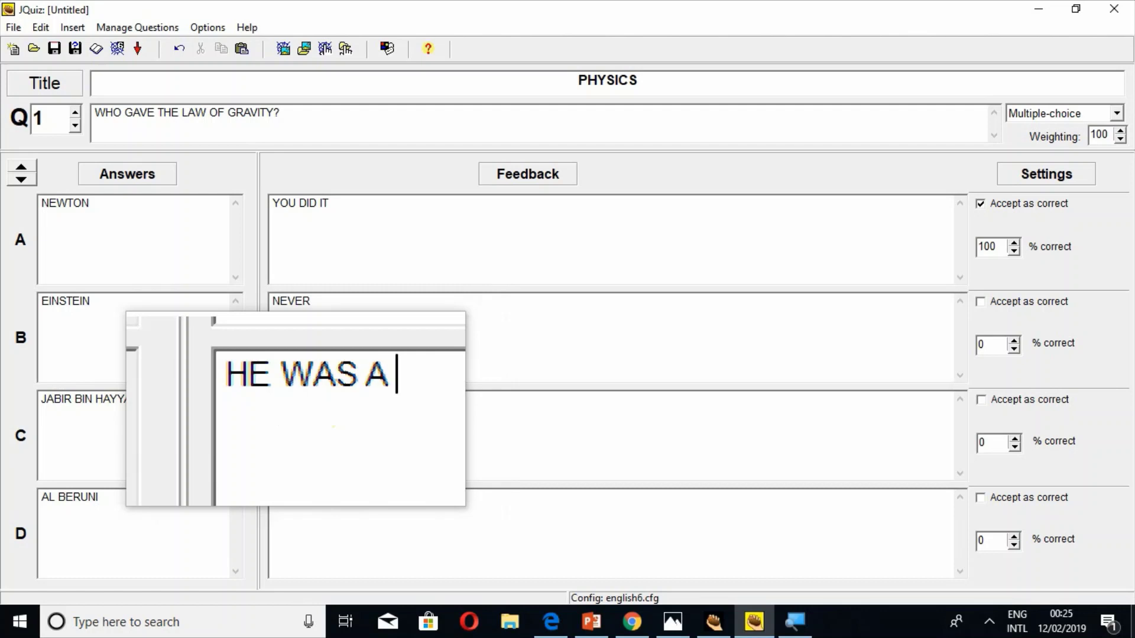
type("CHE")
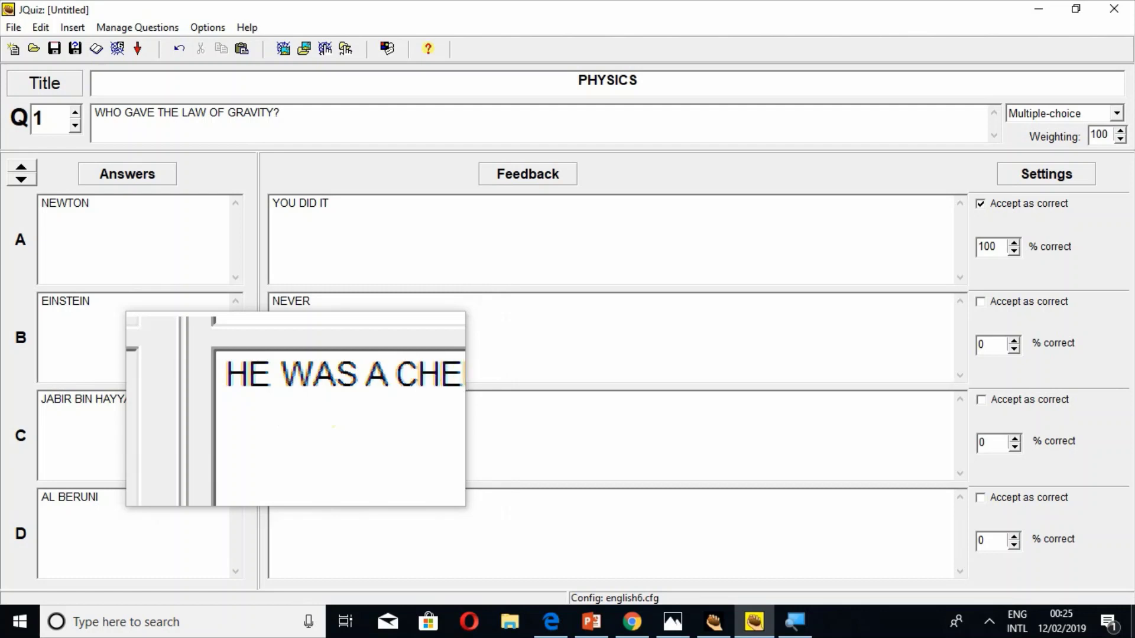
type("MIST")
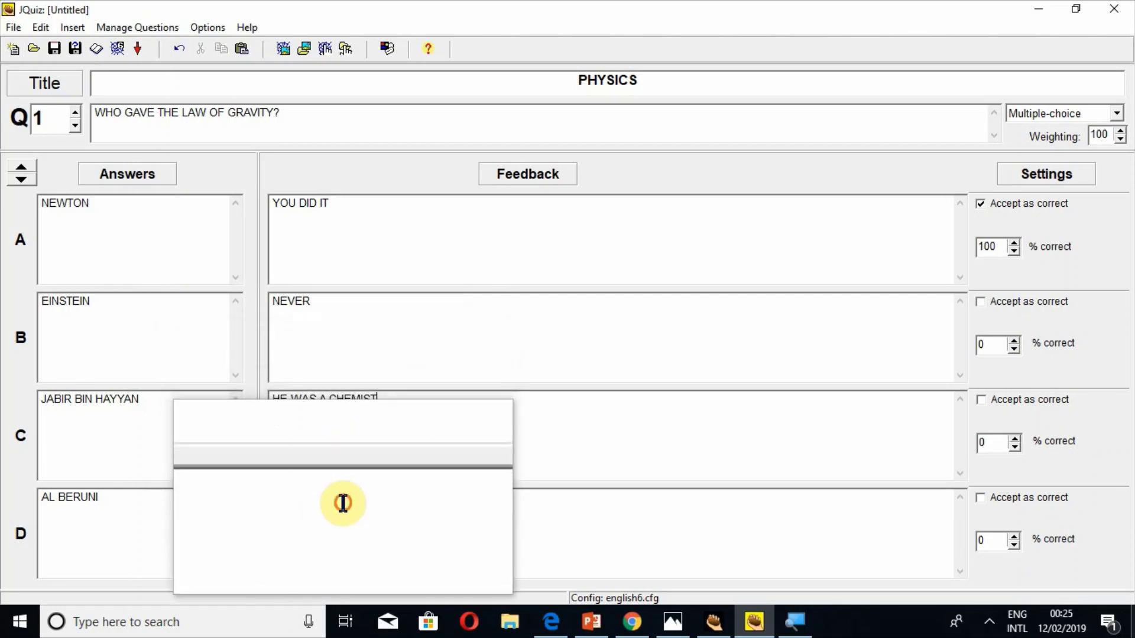
left_click(290, 504)
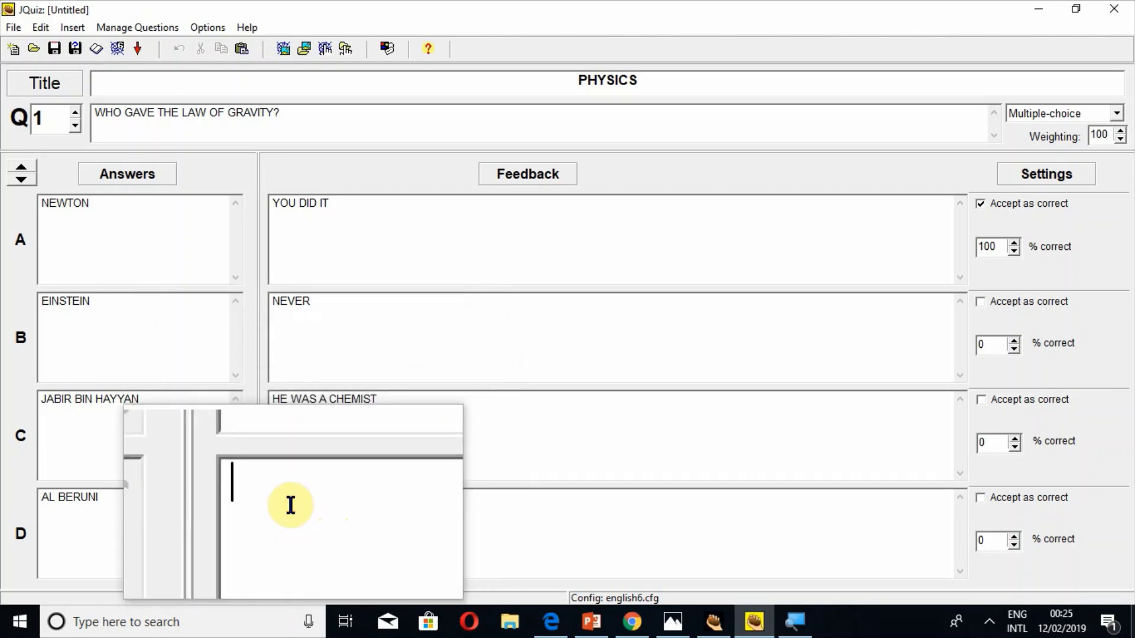
type("NOT ")
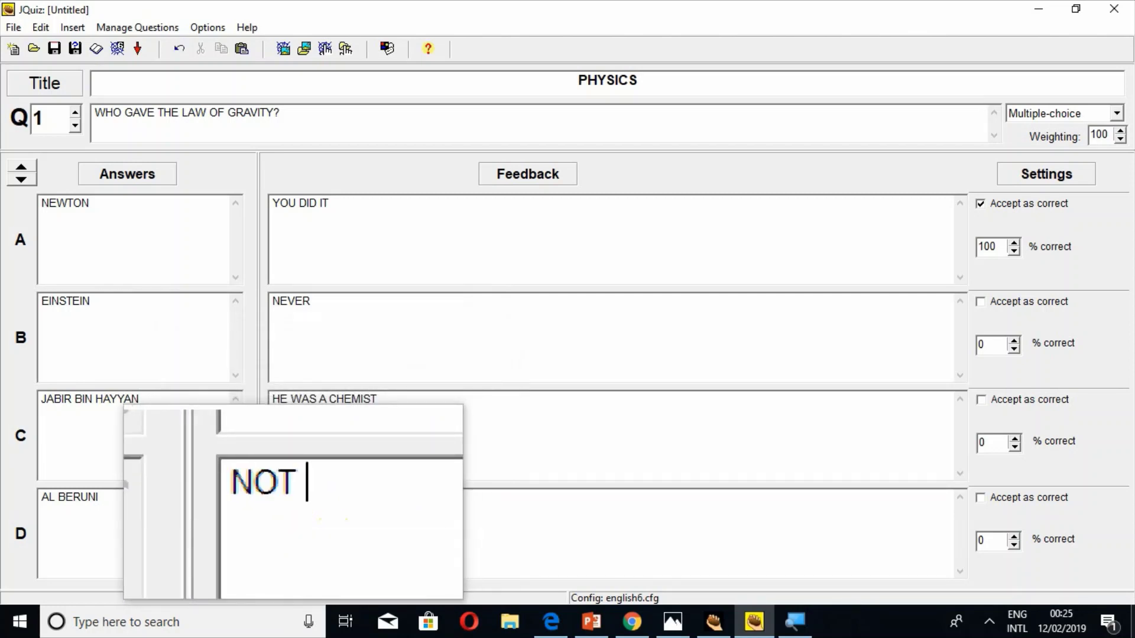
type("AT AL")
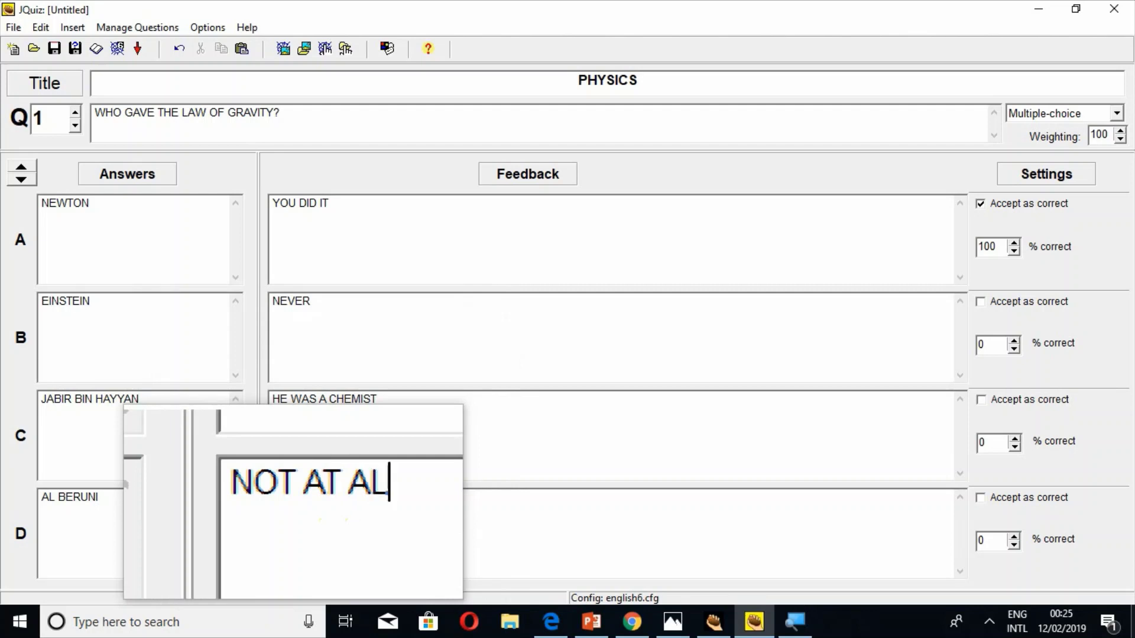
type("L")
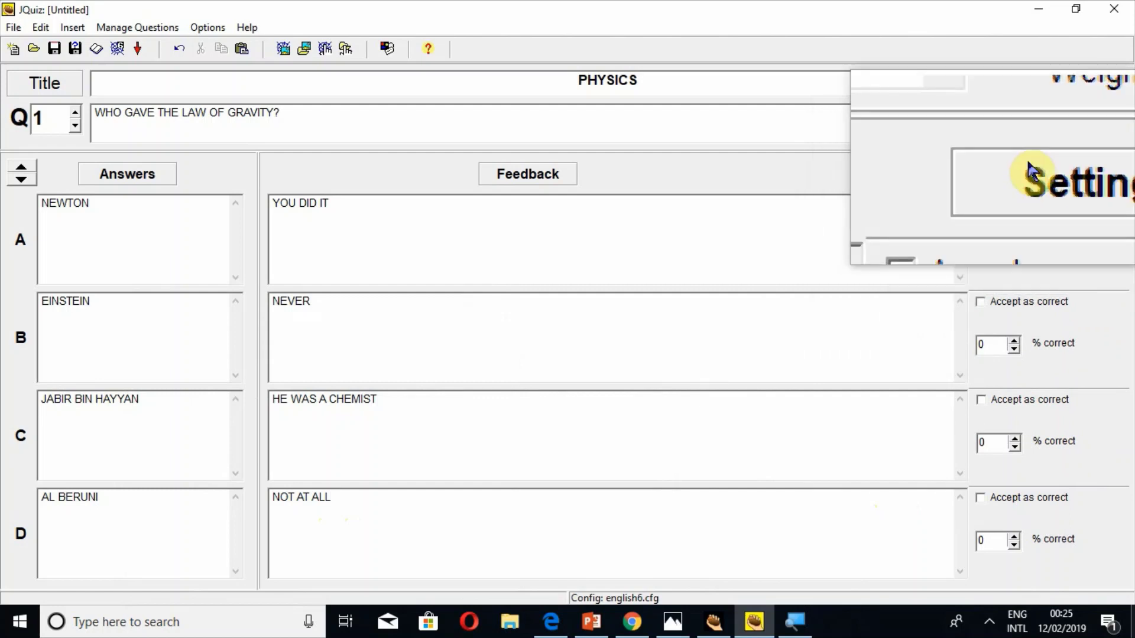
View the blank form for question 2 and go back to question 1
left_click(980, 204)
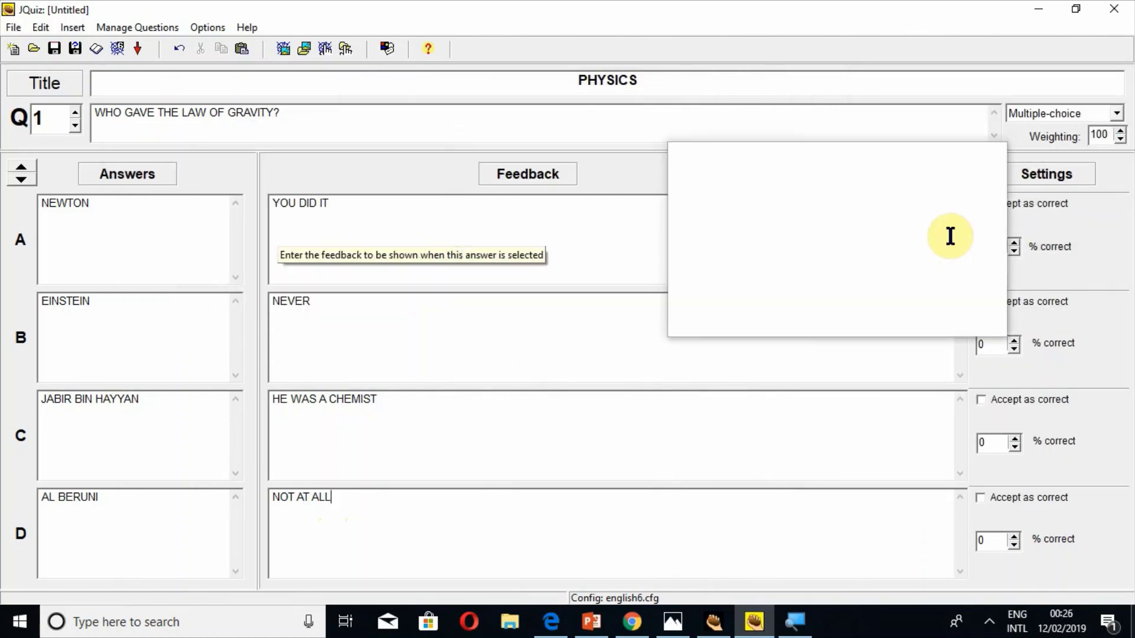
left_click(77, 118)
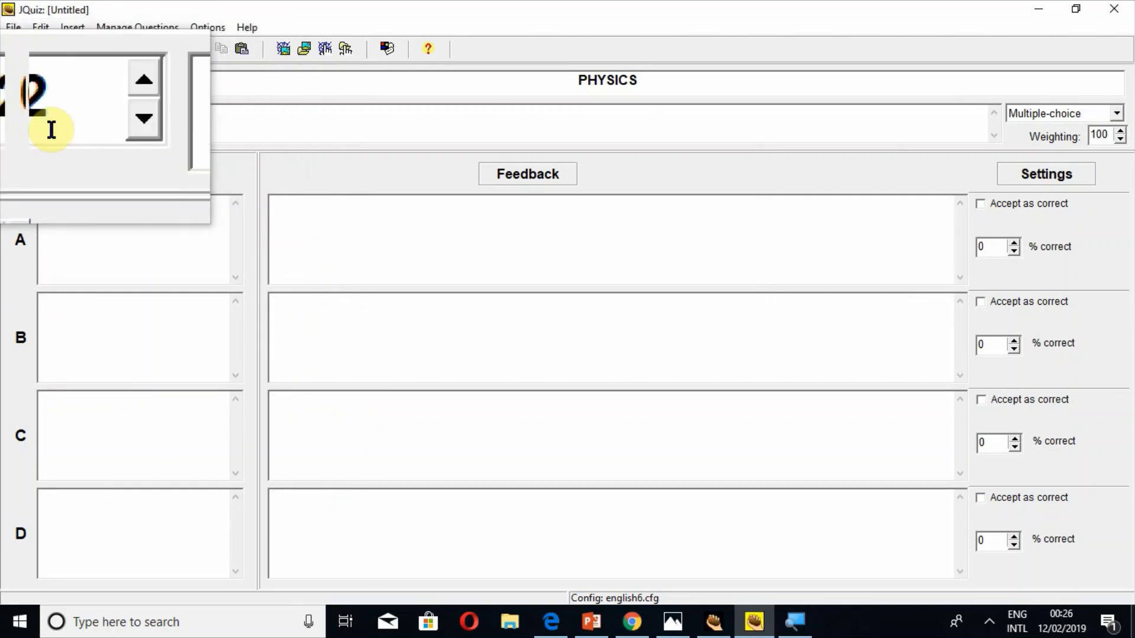
left_click(73, 125)
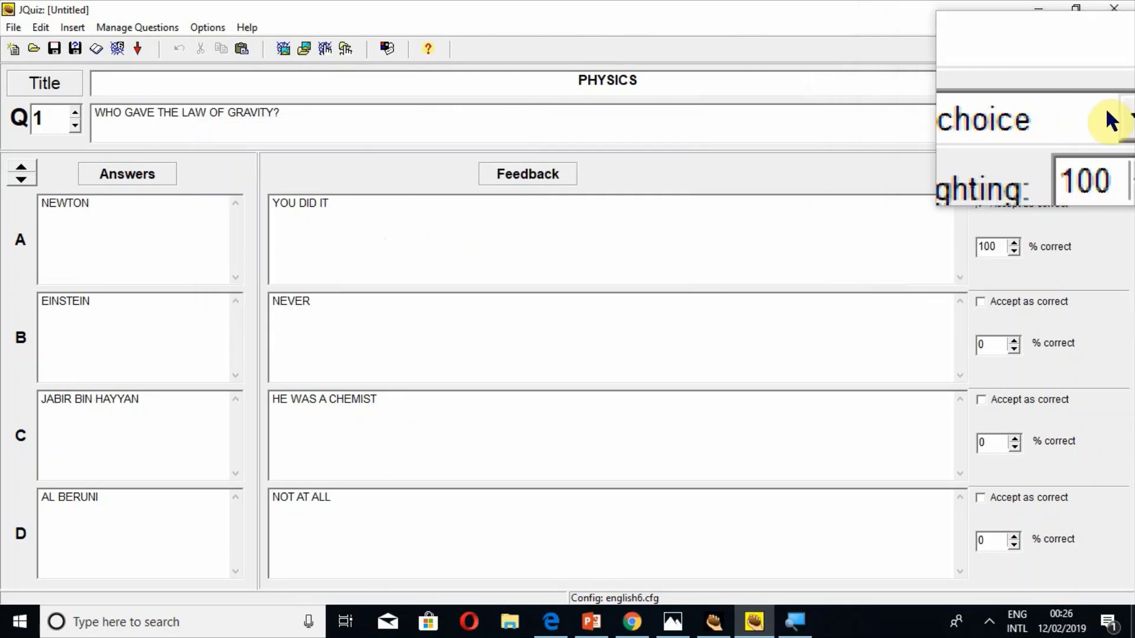
View the available types for question 1 and keep Multiple-choice
left_click(1111, 119)
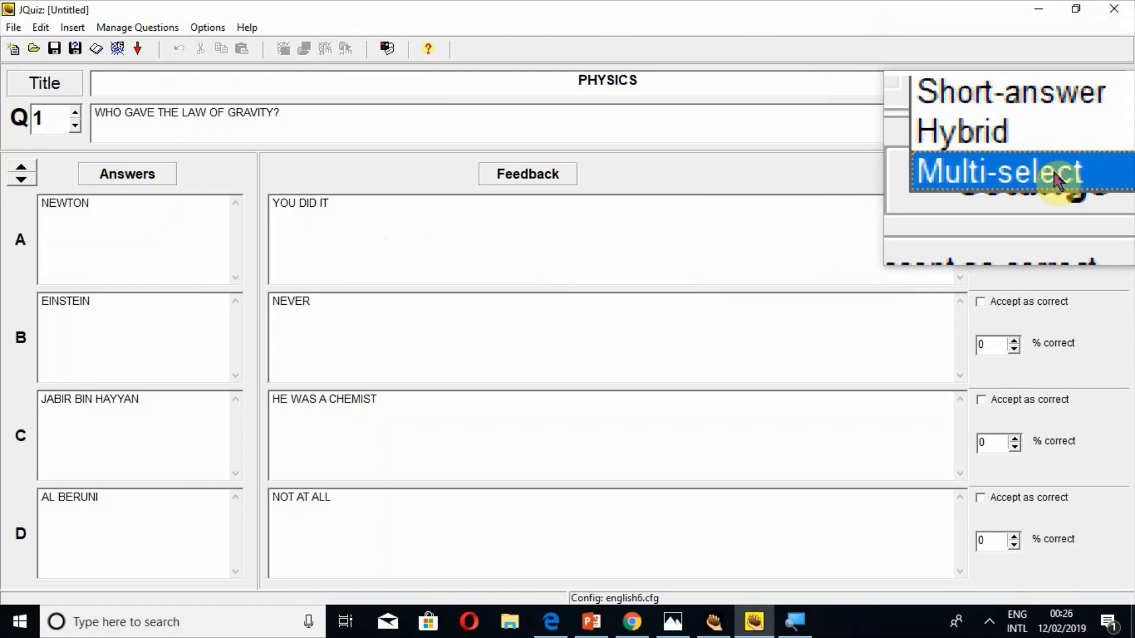
left_click(1046, 136)
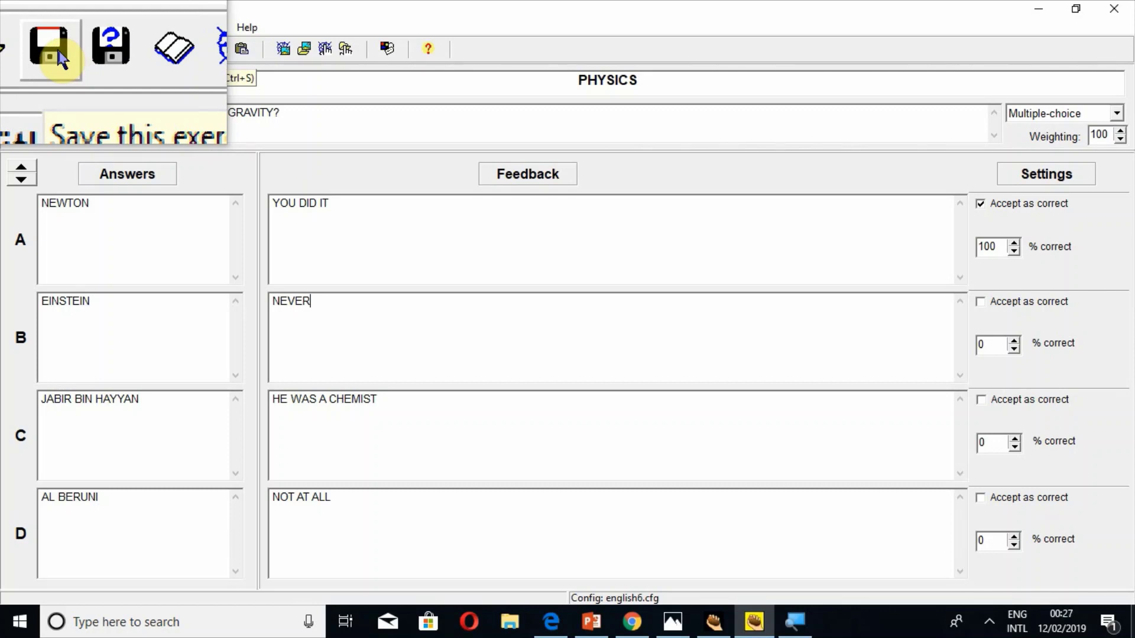
Save the exercise on the Desktop as a JQuiz file named 4
left_click(57, 53)
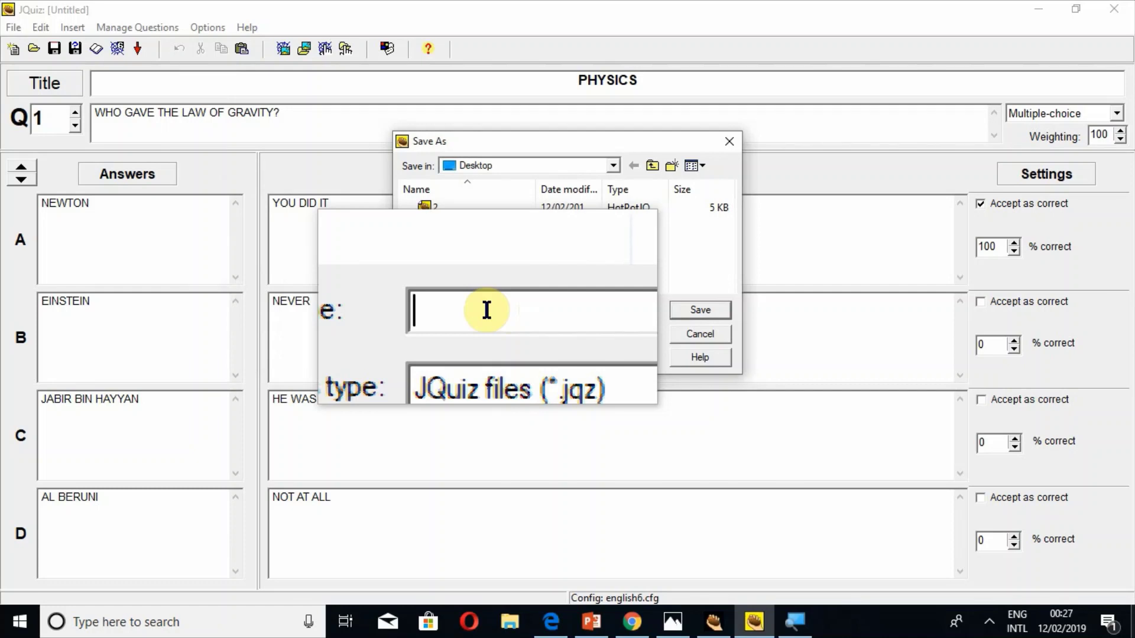
type("4")
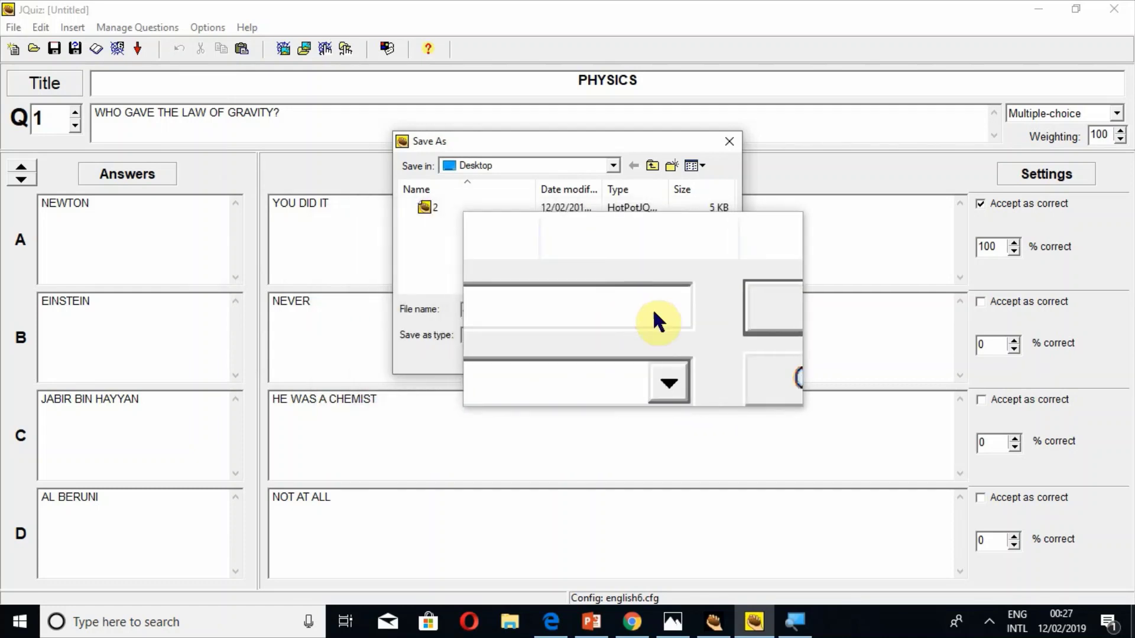
left_click(677, 317)
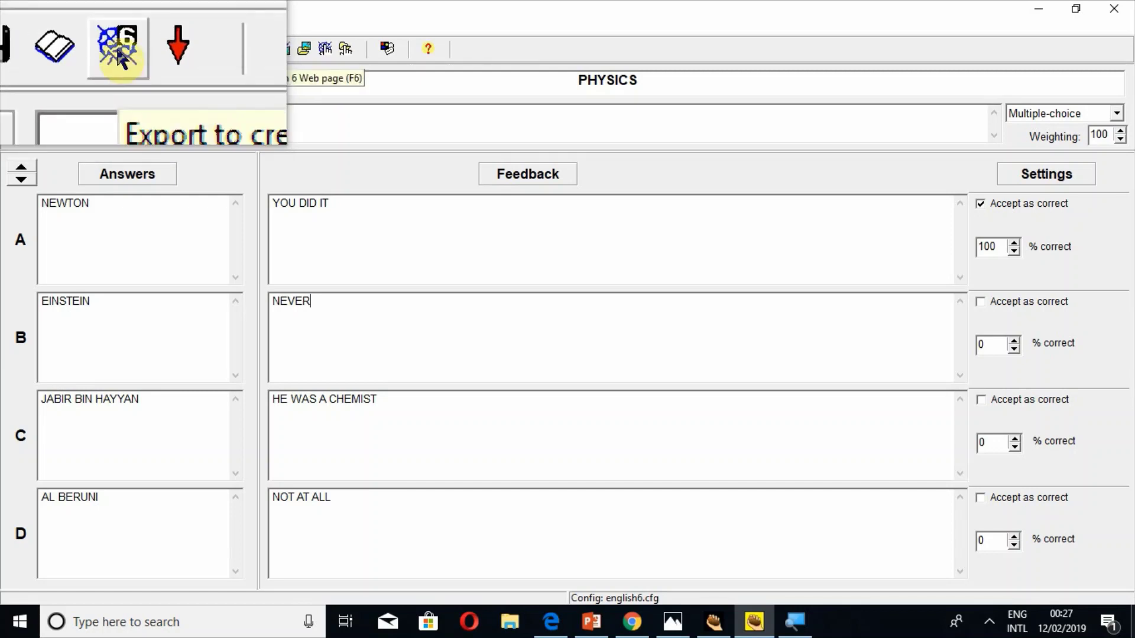
Export the exercise as a version 6 web page on the Desktop with the file name 5
left_click(121, 58)
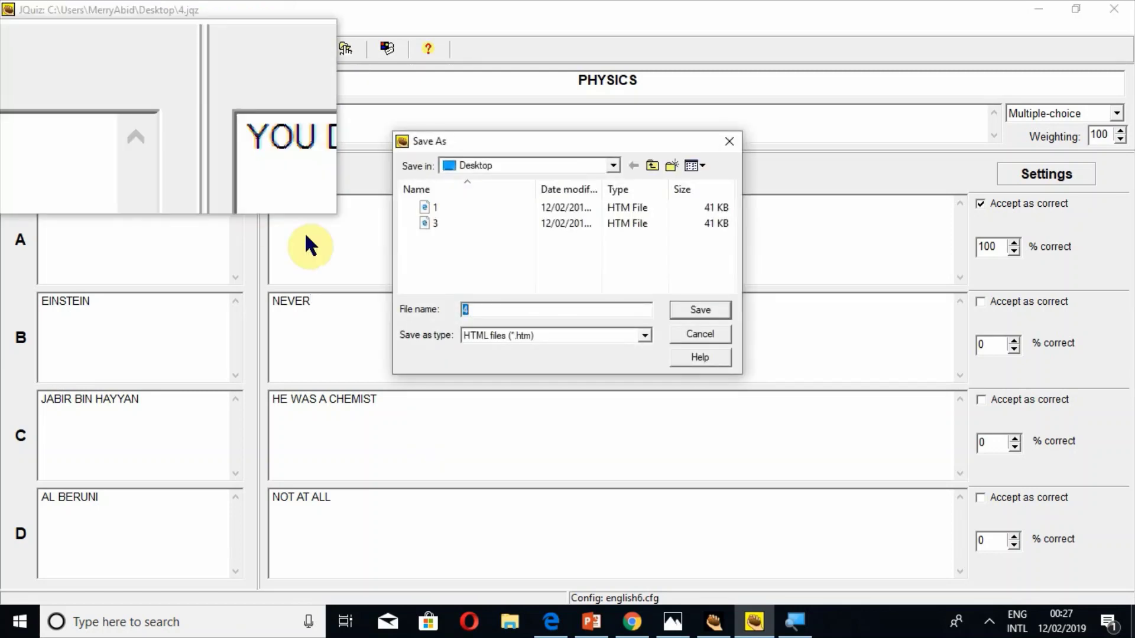
left_click(507, 313)
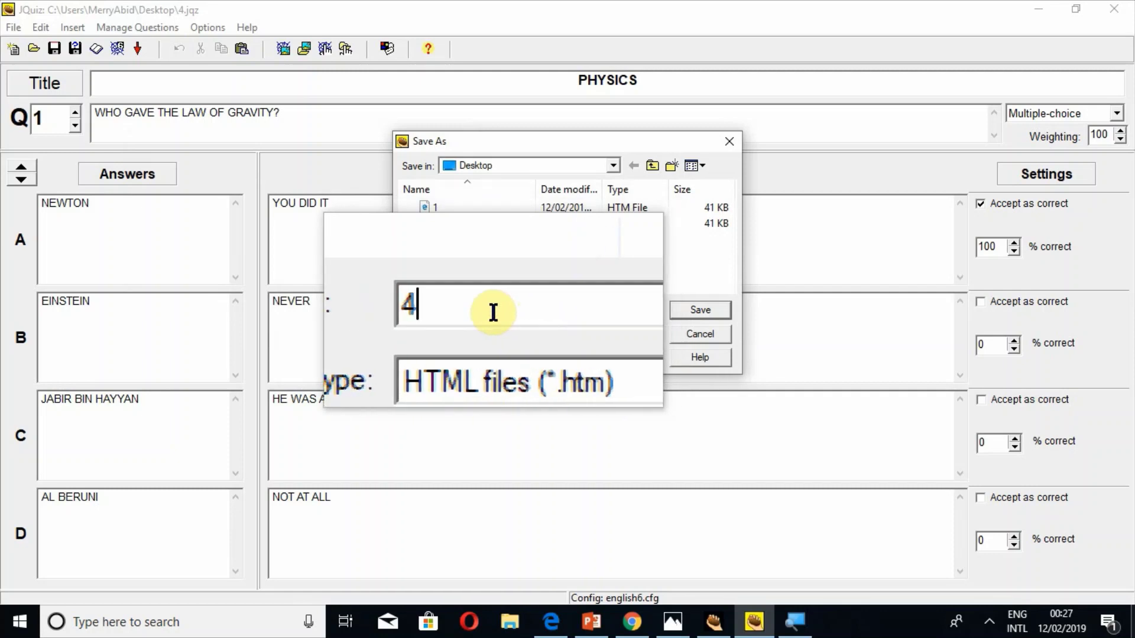
key("BackSpace")
type("5")
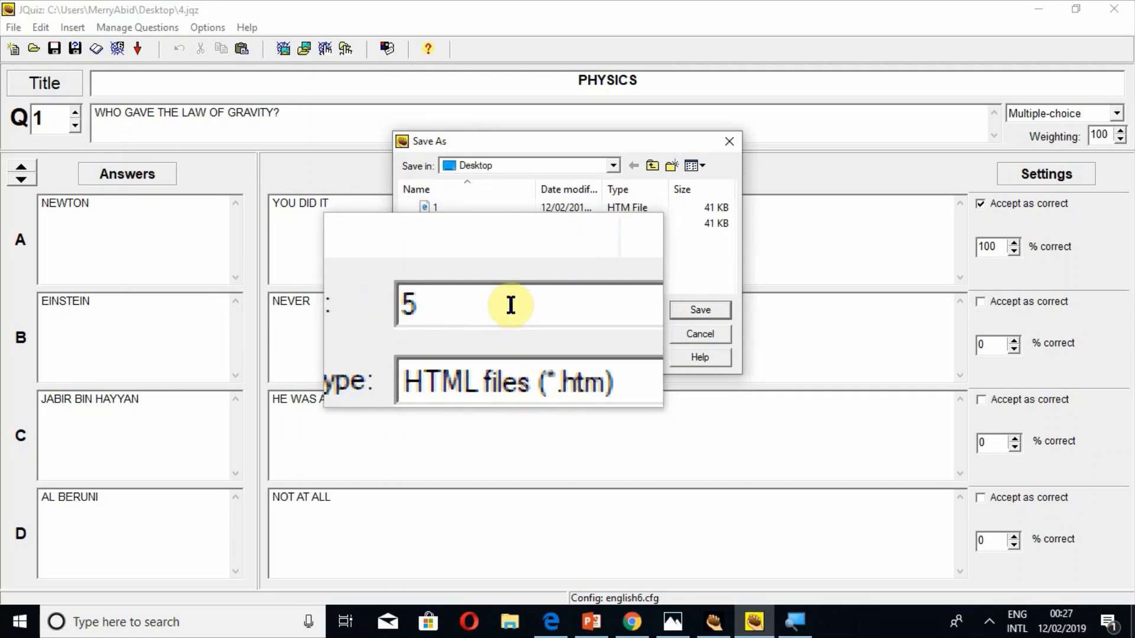
left_click(684, 310)
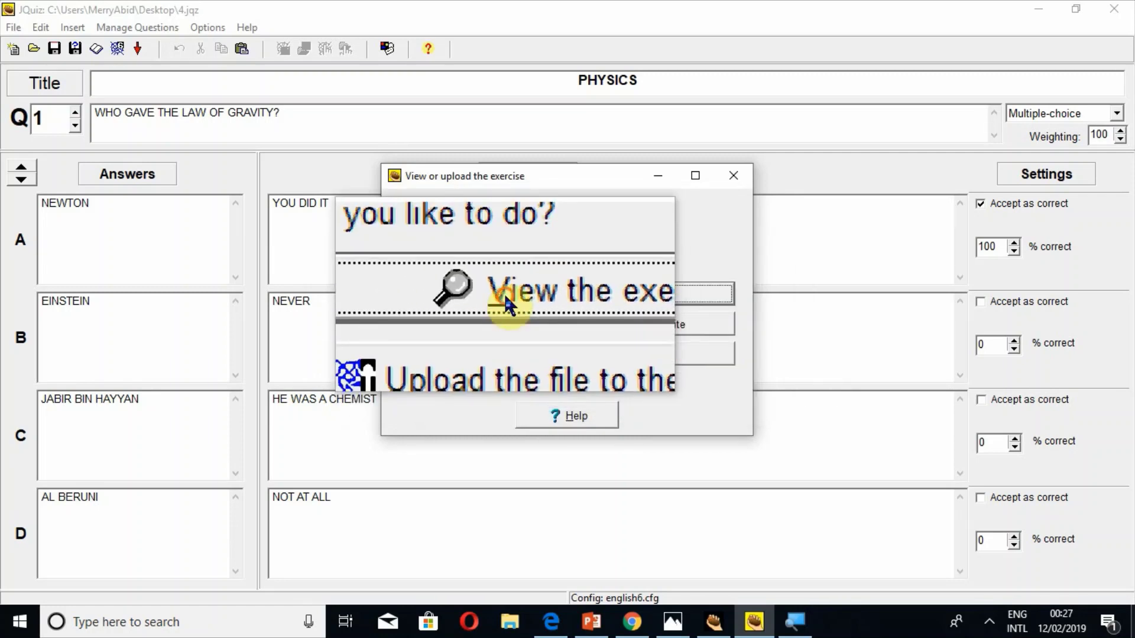
View the exported exercise in the browser, try answers C, B and A, and dismiss the feedback
left_click(503, 292)
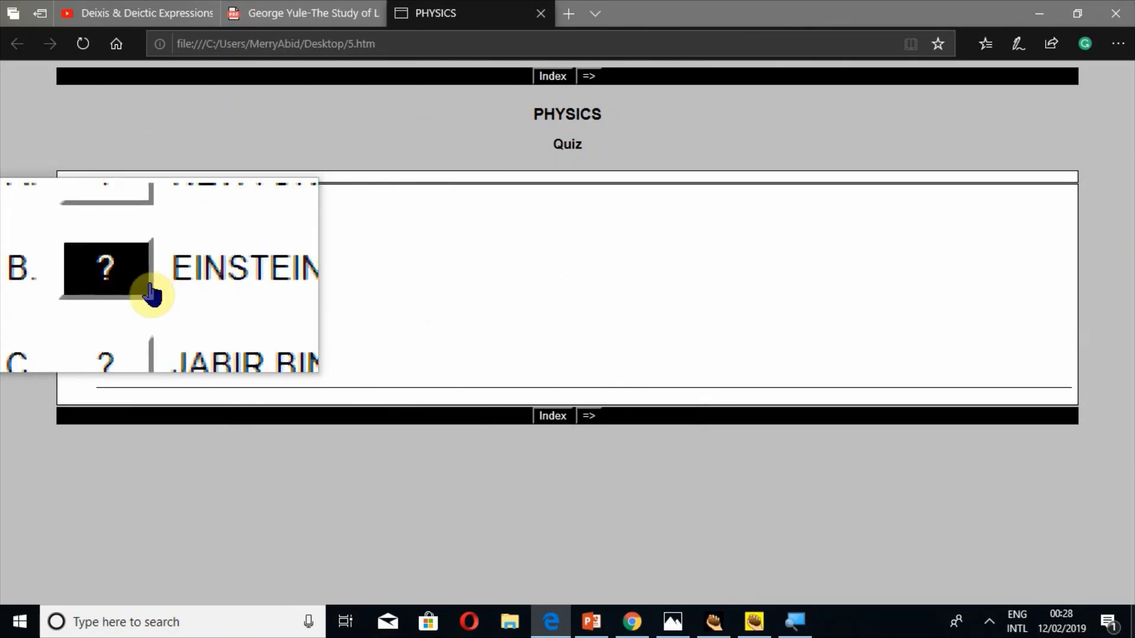
left_click(144, 316)
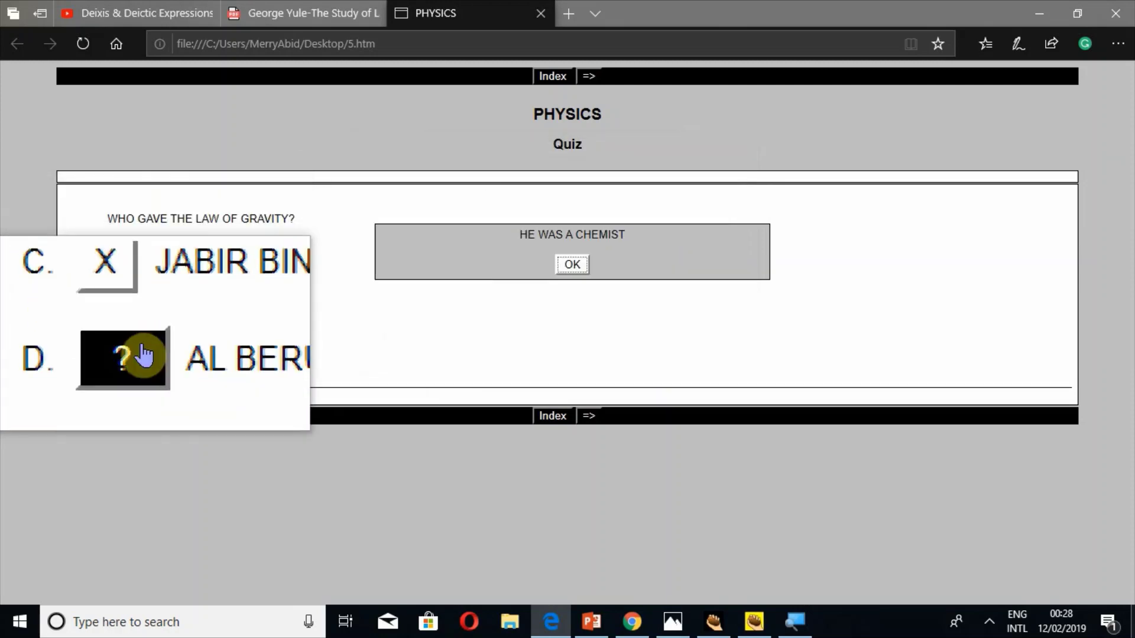
left_click(140, 289)
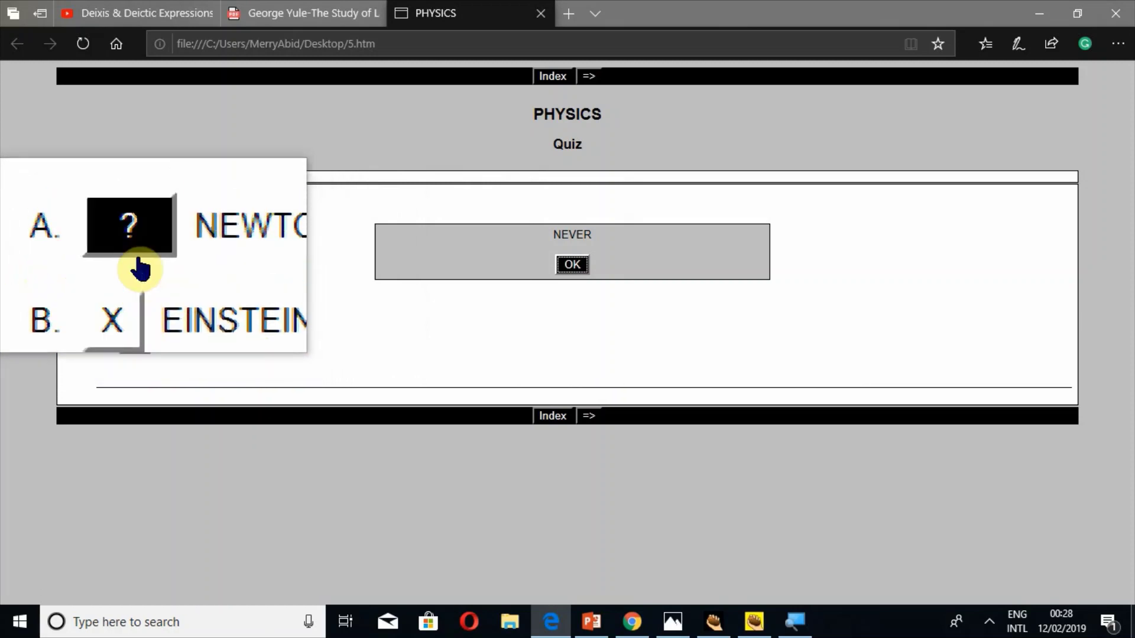
left_click(130, 246)
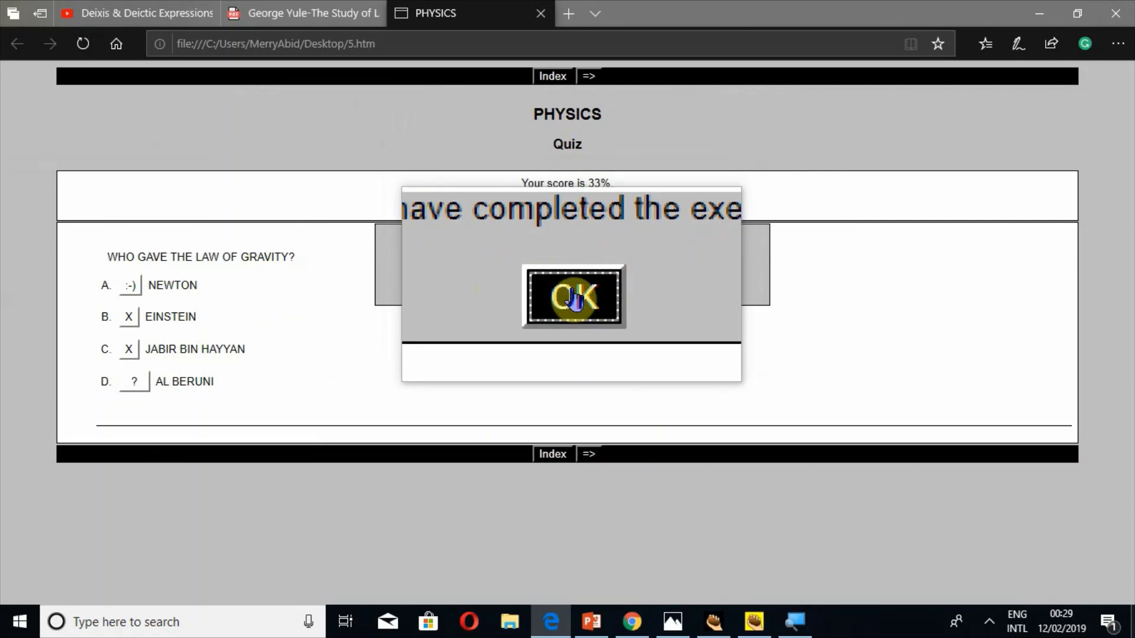
left_click(571, 232)
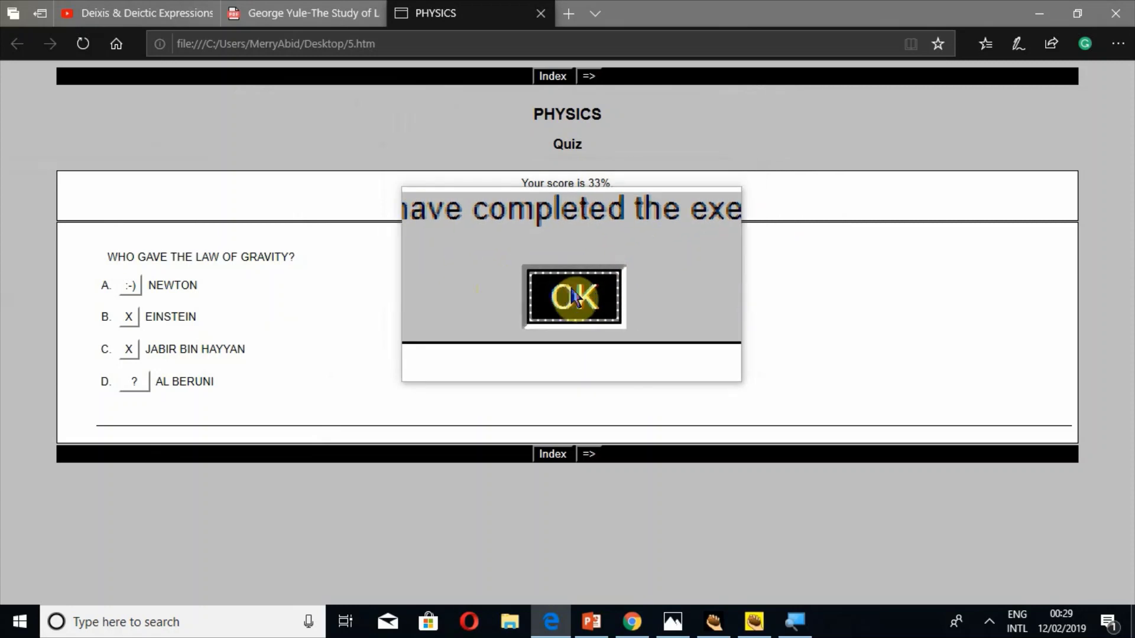
Close the PHYSICS quiz page and the screen magnifier, and return to JQuiz
left_click(537, 12)
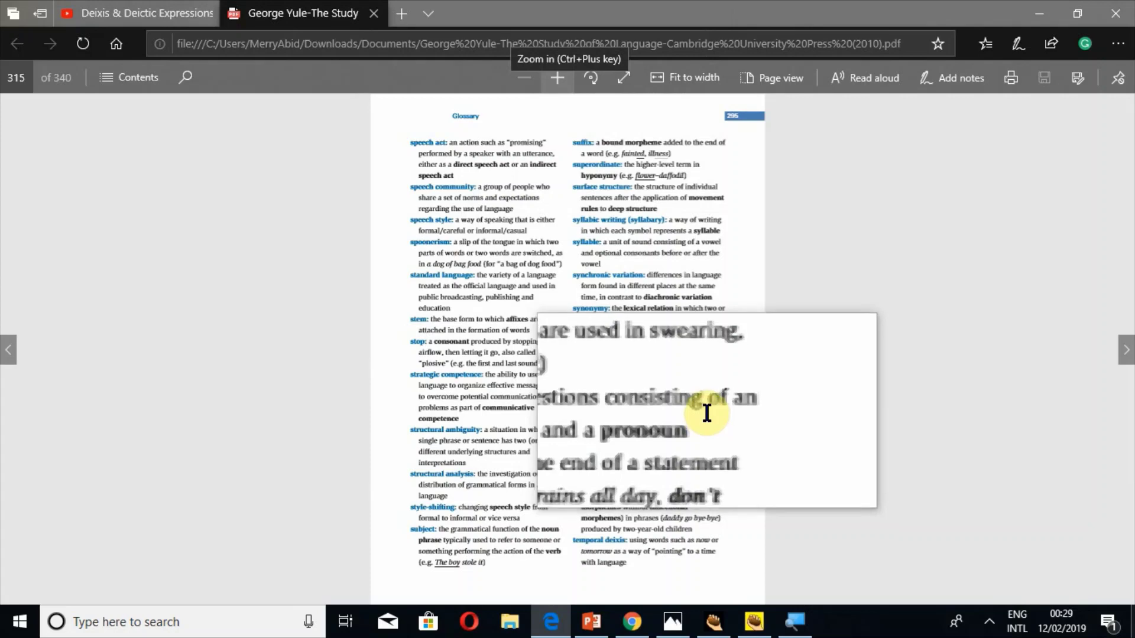
key("super+Escape")
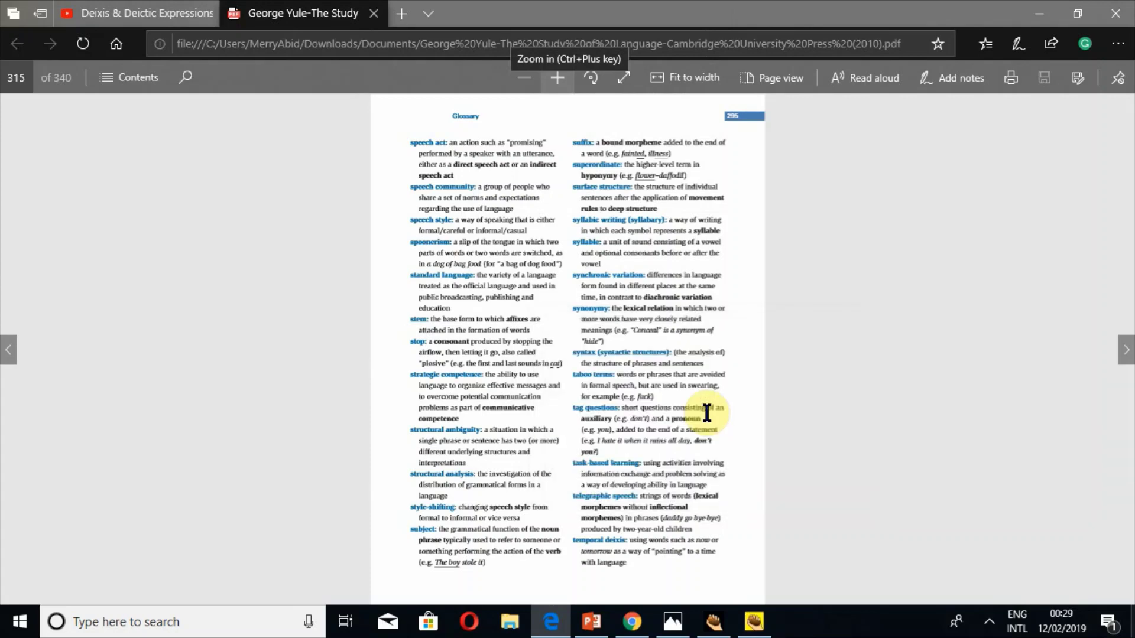
left_click(758, 629)
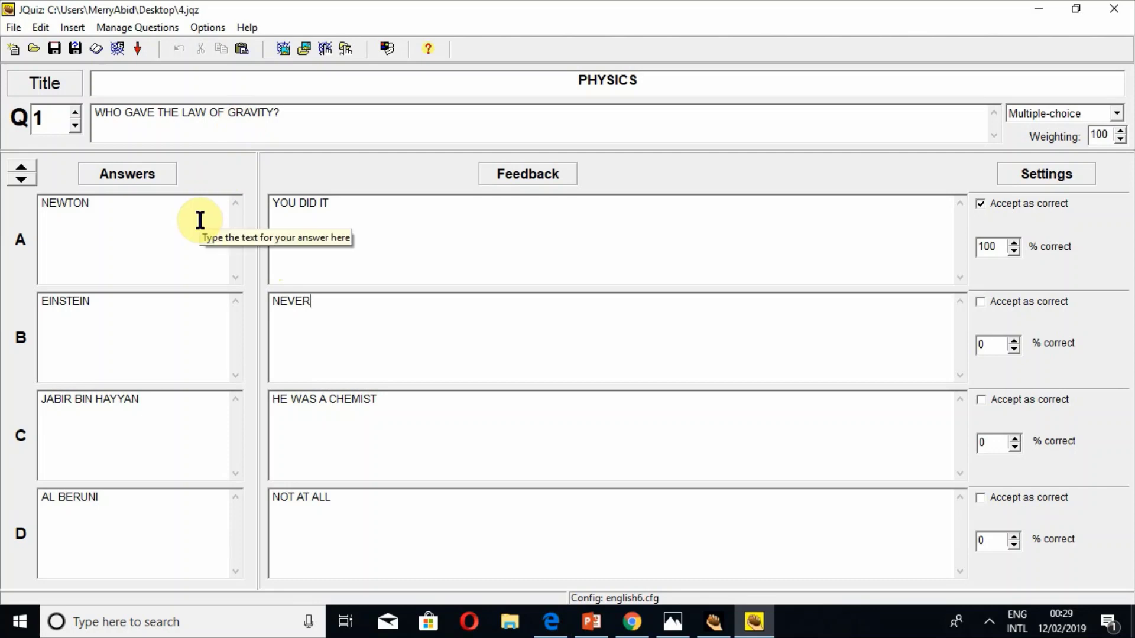
Replace the exercise title with QUIZ
left_click(685, 77)
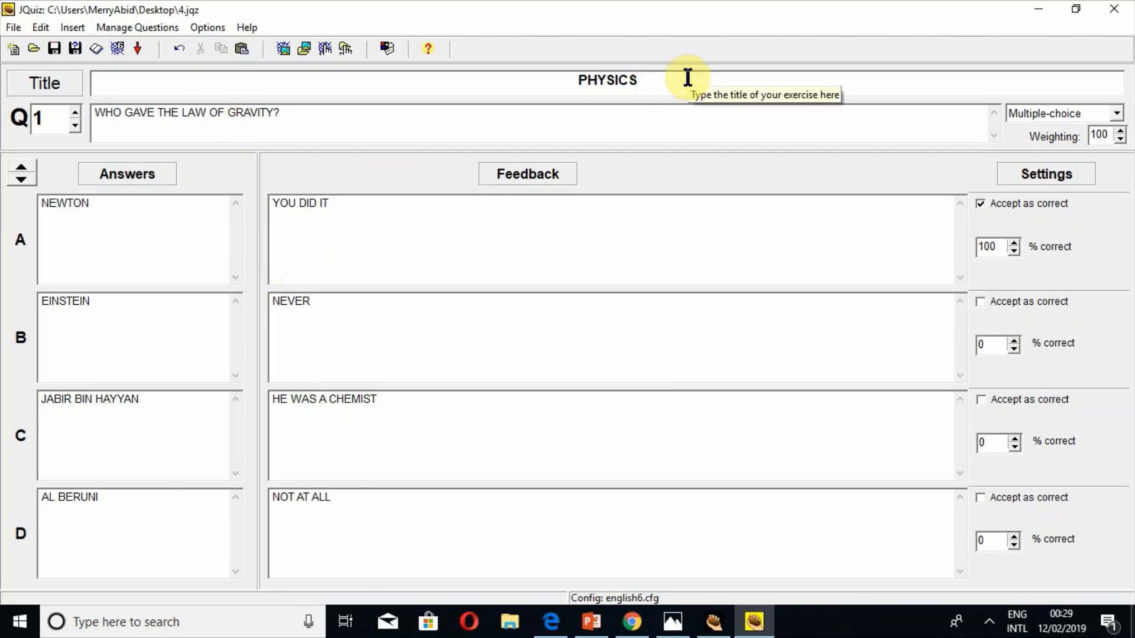
key("ctrl+a")
key("Delete")
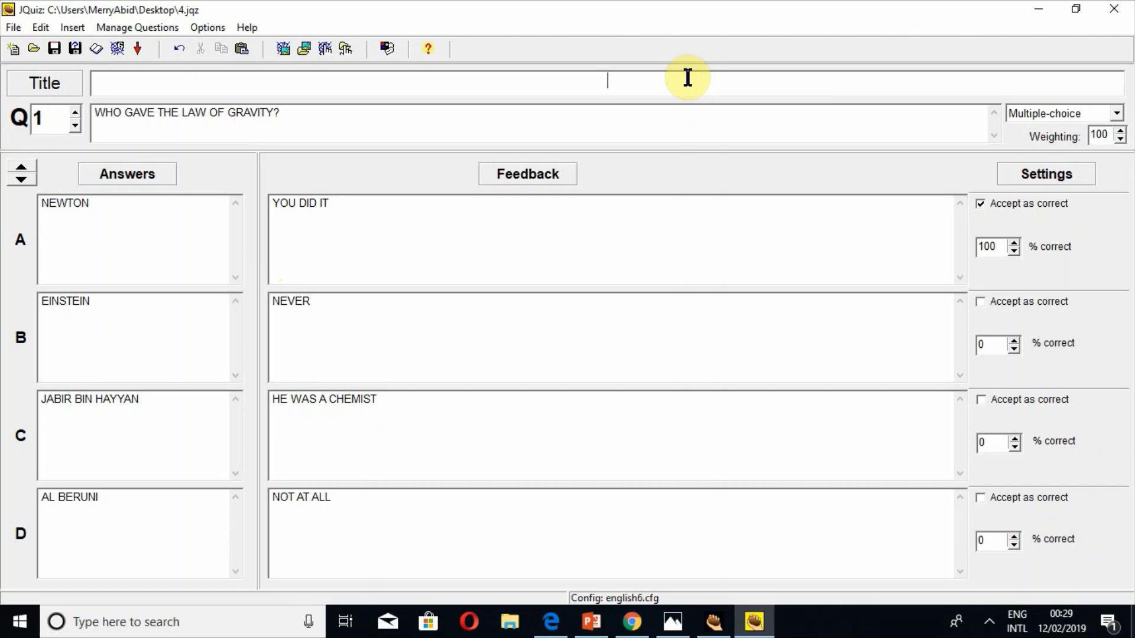
type("QUIZ")
Replace the text of question 1 with "WHAT IS CAT IN THE FOLLOWING"
left_click(512, 127)
key("BackSpace")
key("BackSpace")
key("BackSpace")
key("BackSpace")
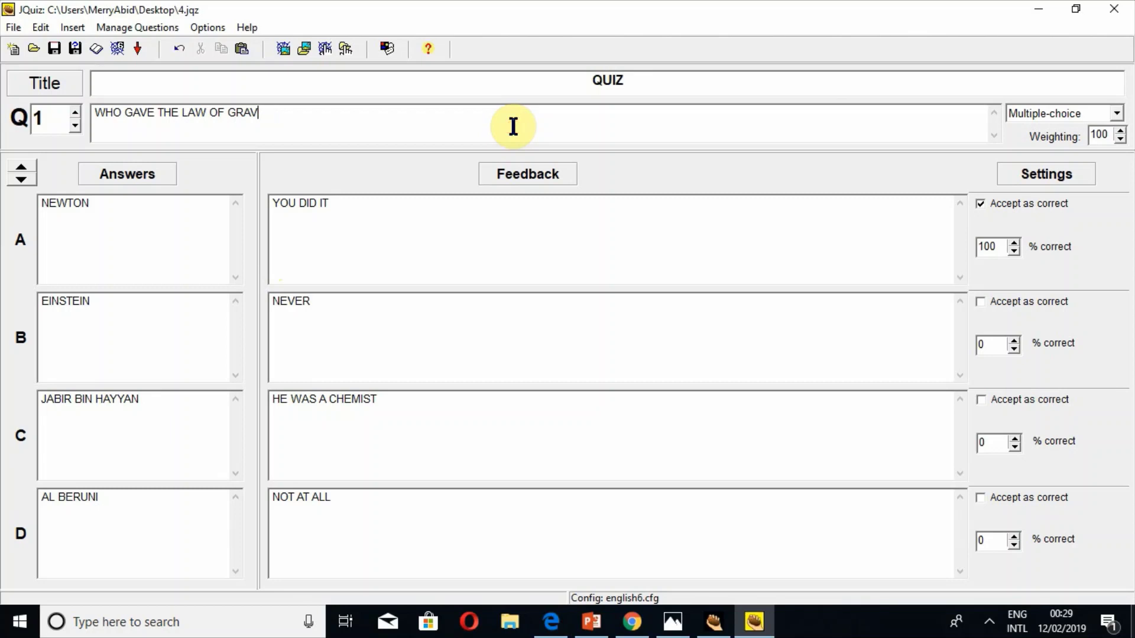
key("BackSpace")
key("BackSpace")
key("BackSpace")
key("BackSpace")
key("BackSpace")
key("BackSpace")
key("BackSpace")
key("BackSpace")
key("BackSpace")
key("BackSpace")
key("BackSpace")
key("BackSpace")
key("BackSpace")
key("BackSpace")
key("BackSpace")
key("BackSpace")
key("BackSpace")
key("BackSpace")
key("BackSpace")
key("BackSpace")
type("WHAT IS CAT IN THE FOLLOW")
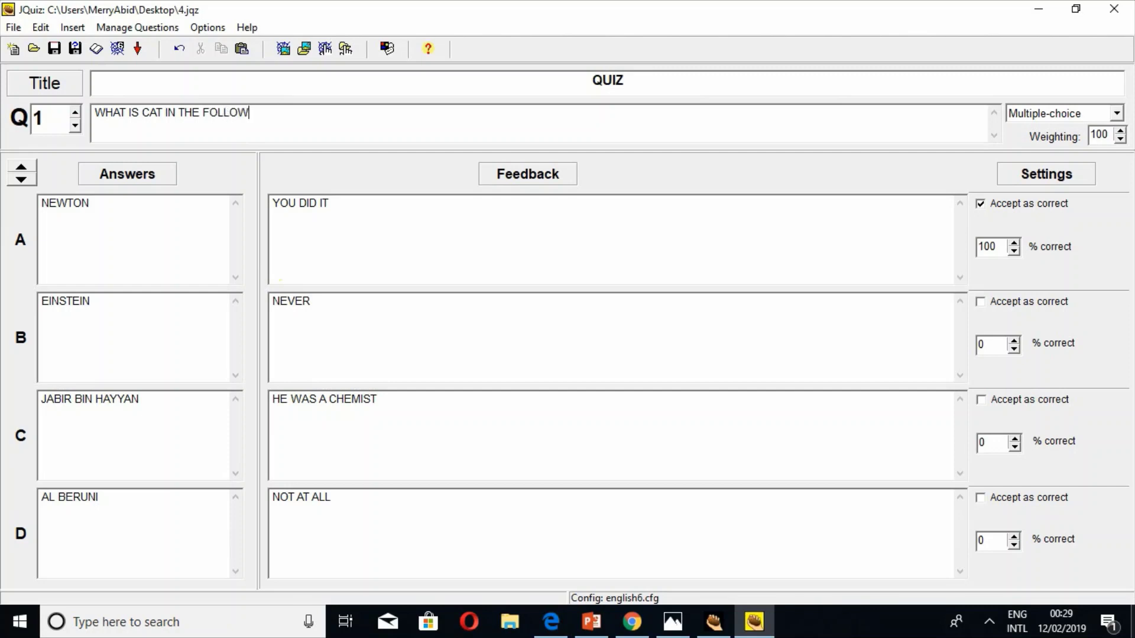
Clear the answer text and the feedback of answer A
left_click(187, 234)
key("BackSpace")
key("BackSpace")
key("BackSpace")
key("BackSpace")
key("BackSpace")
key("BackSpace")
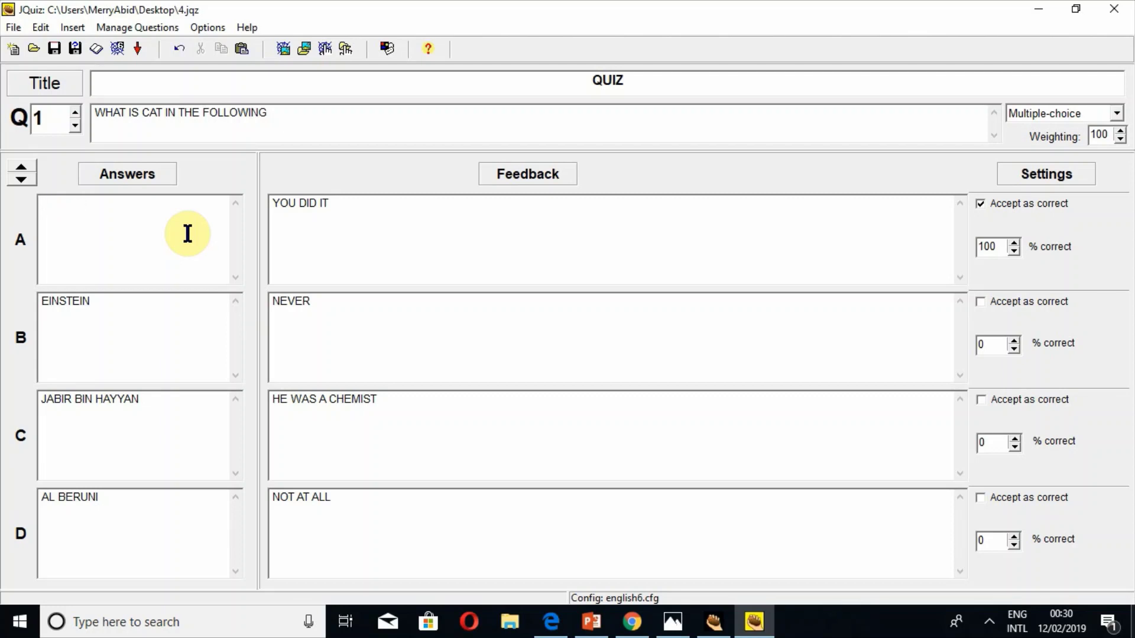
left_click(358, 217)
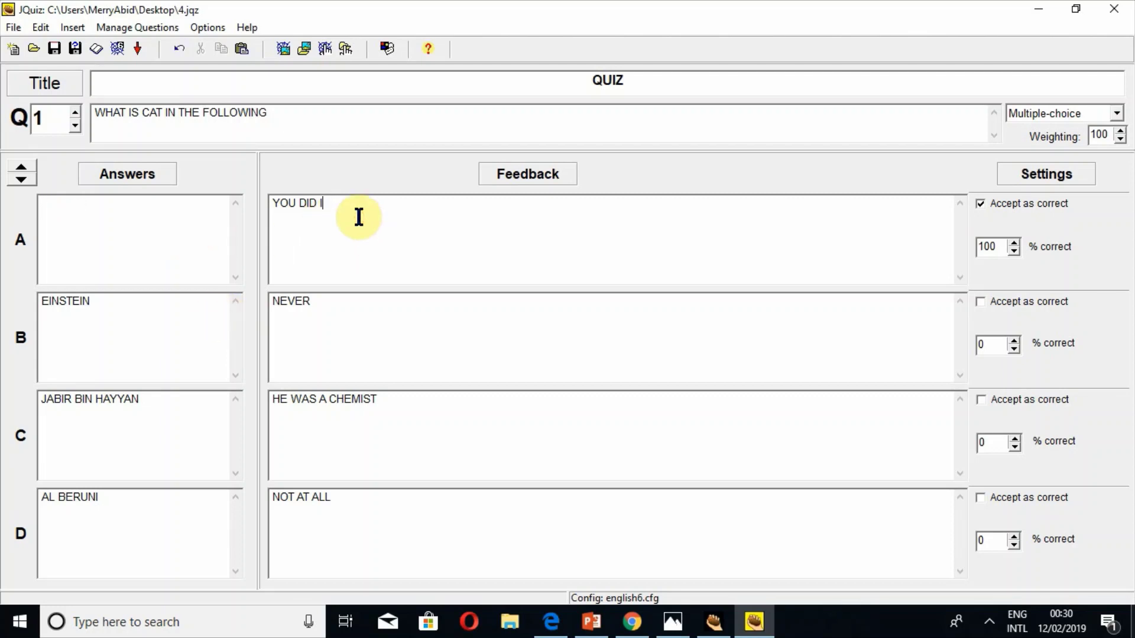
key("BackSpace")
key("BackSpace")
key("BackSpace")
key("BackSpace")
key("BackSpace")
key("BackSpace")
key("BackSpace")
key("BackSpace")
key("BackSpace")
Clear the feedback and the answer text of answer B
left_click(343, 305)
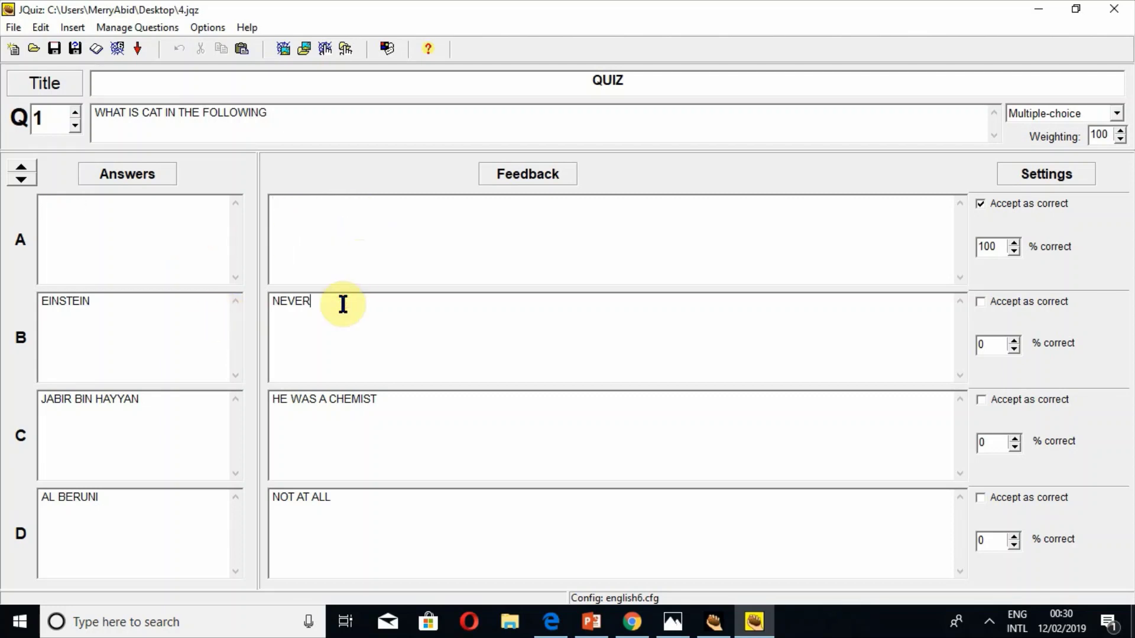
key("BackSpace")
key("BackSpace")
key("BackSpace")
key("BackSpace")
key("BackSpace")
left_click(185, 312)
key("BackSpace")
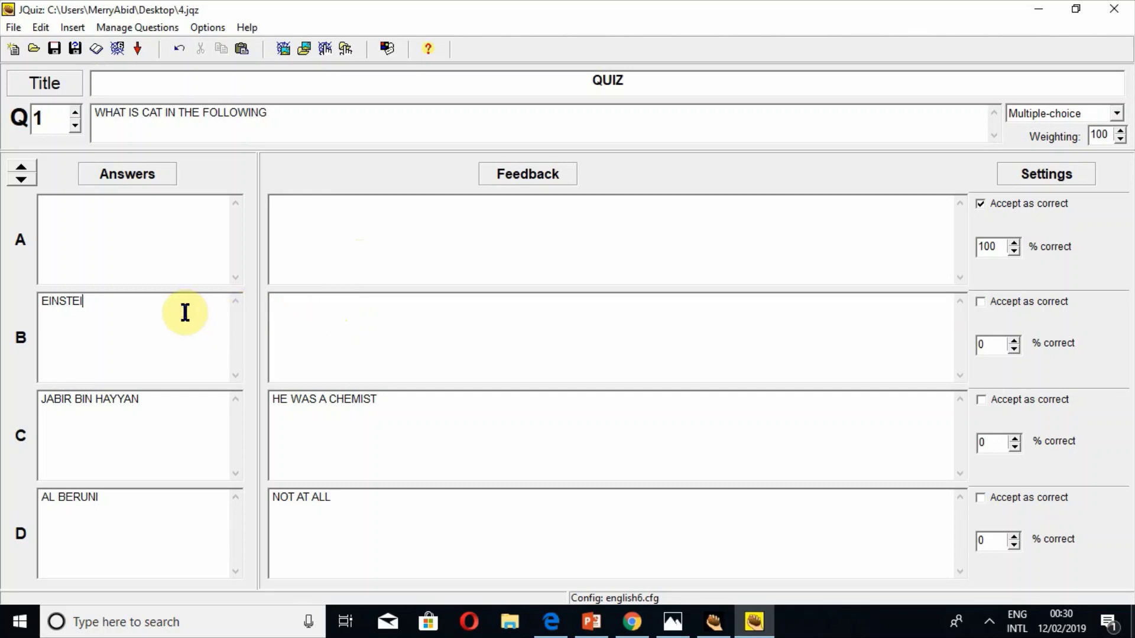
key("BackSpace")
key("BackSpace")
key("BackSpace")
key("BackSpace")
key("BackSpace")
key("BackSpace")
key("BackSpace")
Clear the answer texts of answers C and D
left_click(189, 395)
key("BackSpace")
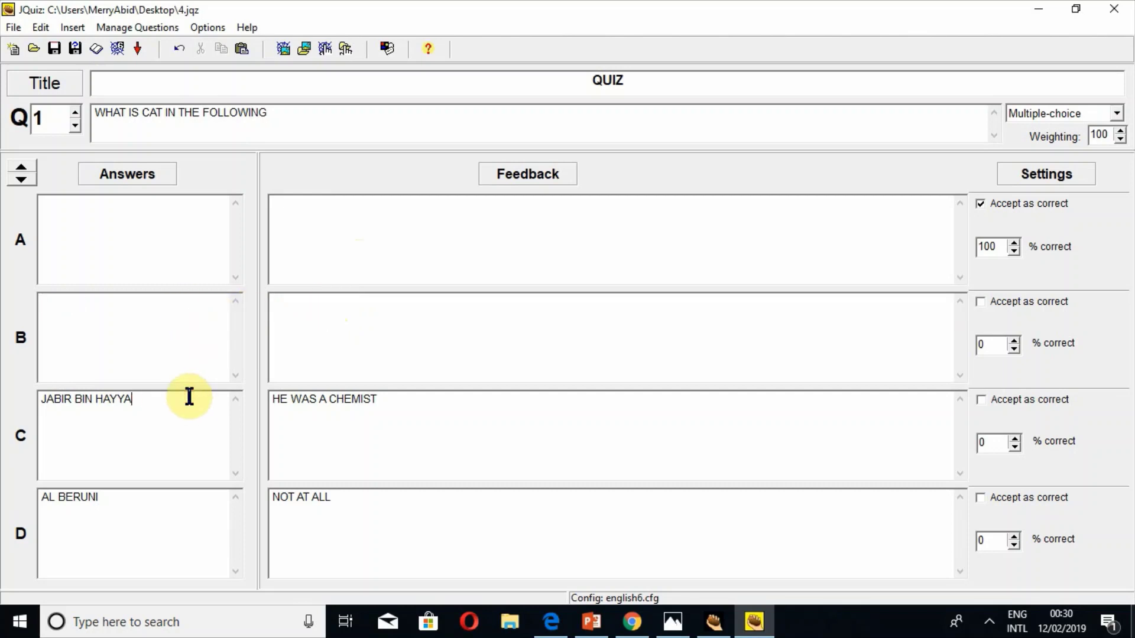
key("BackSpace")
key("BackSpace")
key("BackSpace")
key("BackSpace")
key("BackSpace")
key("BackSpace")
key("BackSpace")
key("BackSpace")
key("BackSpace")
key("BackSpace")
key("BackSpace")
key("BackSpace")
key("BackSpace")
key("BackSpace")
key("BackSpace")
left_click(161, 508)
key("BackSpace")
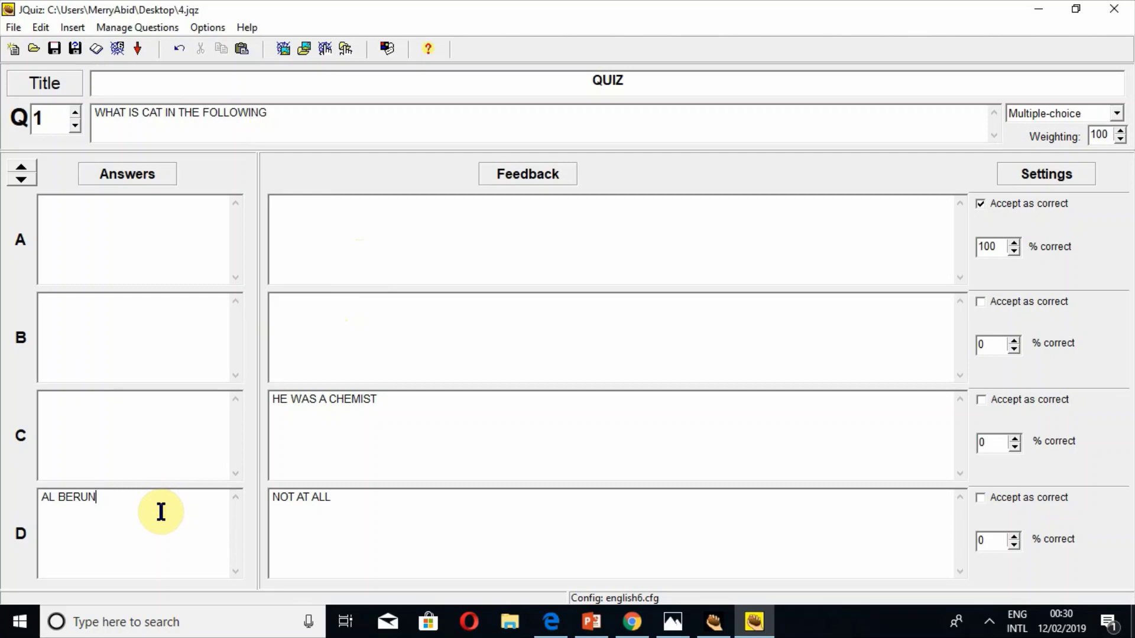
key("BackSpace")
key("BackSpace")
key("BackSpace")
key("BackSpace")
key("BackSpace")
key("BackSpace")
key("BackSpace")
key("BackSpace")
Clear the feedback texts of answers C and D
left_click(459, 399)
key("BackSpace")
key("BackSpace")
key("BackSpace")
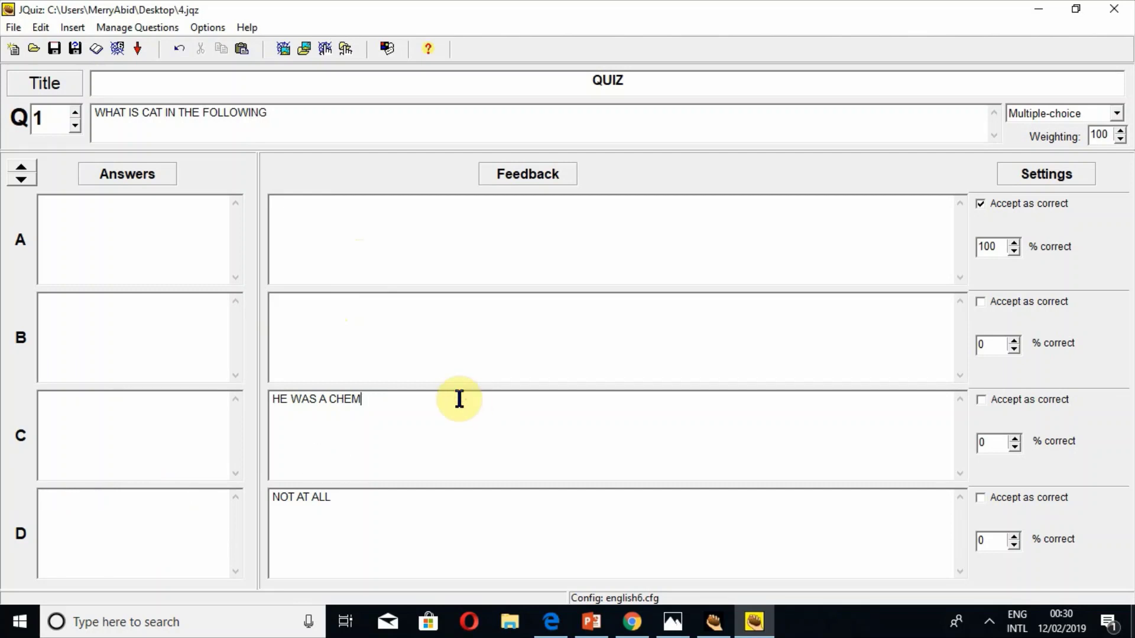
key("BackSpace")
key("BackSpace")
key("BackSpace")
key("BackSpace")
key("BackSpace")
key("BackSpace")
key("BackSpace")
key("BackSpace")
key("BackSpace")
key("BackSpace")
key("BackSpace")
key("BackSpace")
key("BackSpace")
left_click(385, 506)
key("BackSpace")
key("BackSpace")
key("BackSpace")
key("BackSpace")
key("BackSpace")
key("BackSpace")
key("BackSpace")
key("BackSpace")
key("BackSpace")
key("BackSpace")
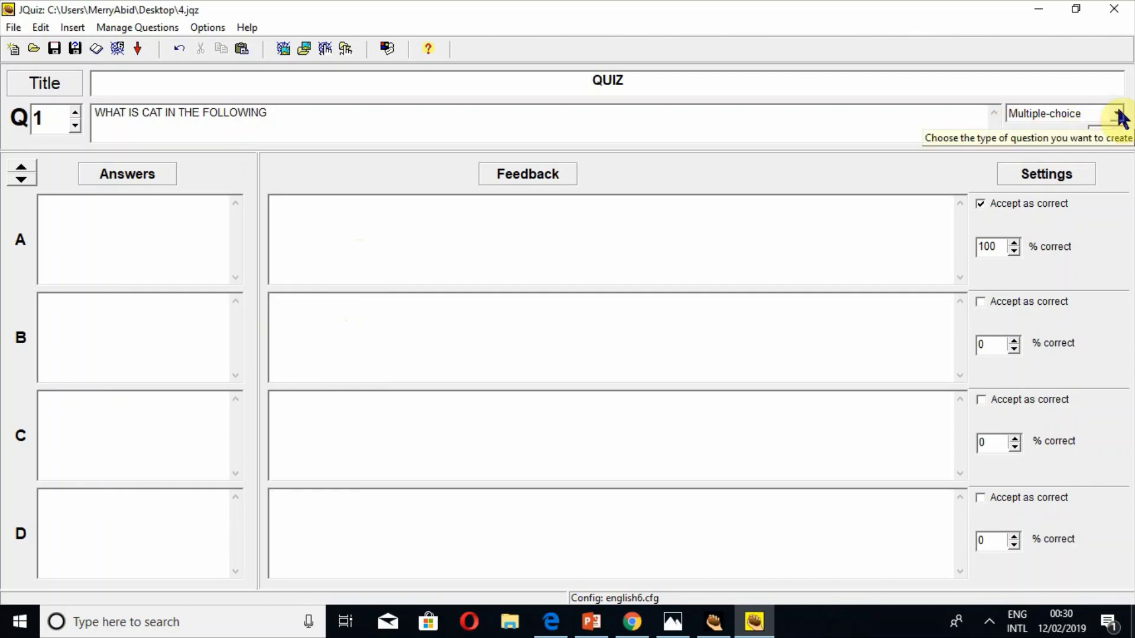
Change the type of question 1 to Multi-select
key("super+plus")
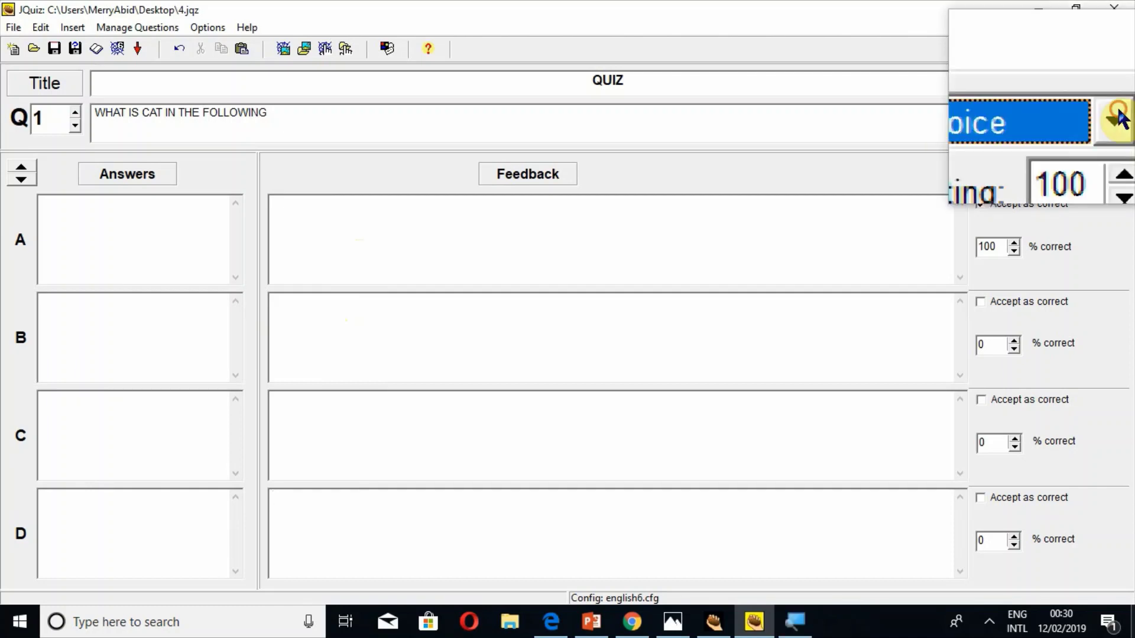
left_click(1118, 119)
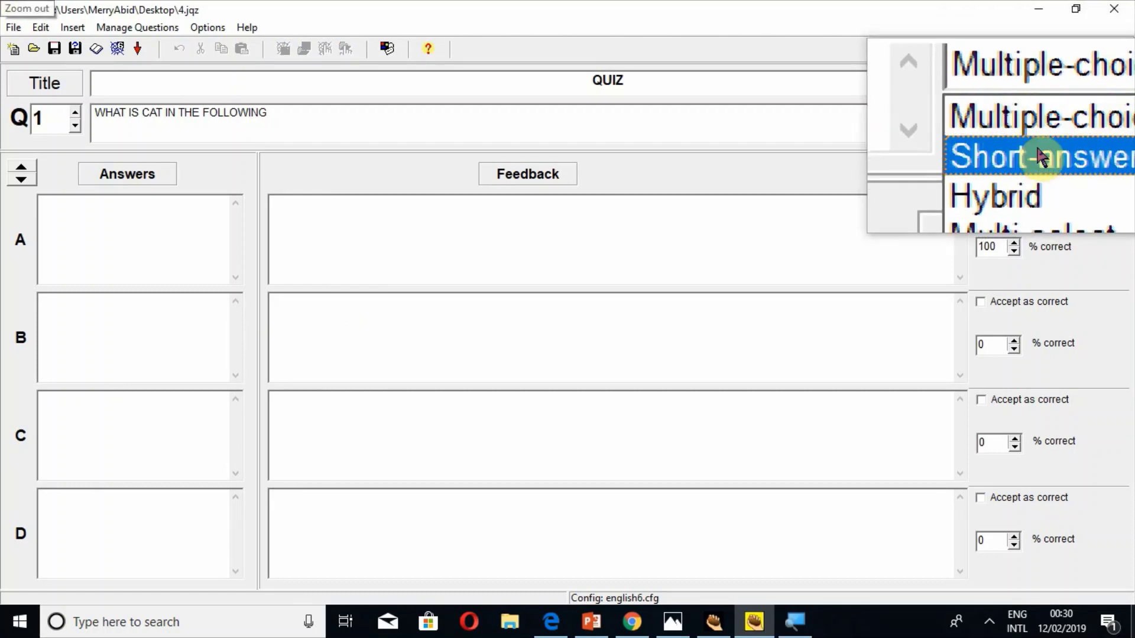
left_click(1049, 154)
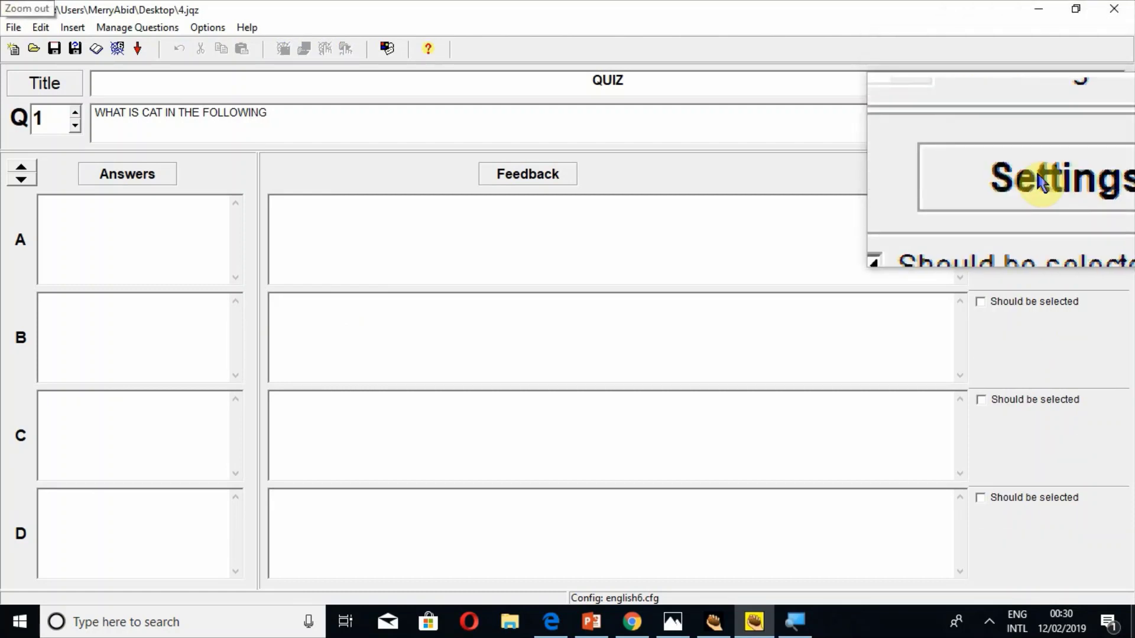
key("super+Escape")
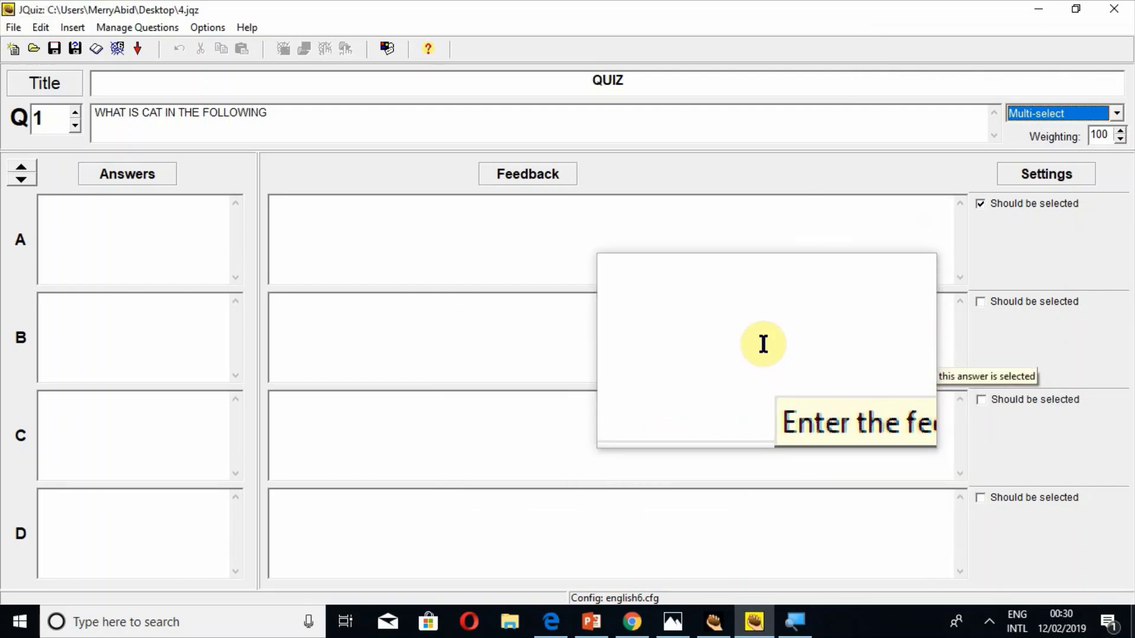
left_click(154, 246)
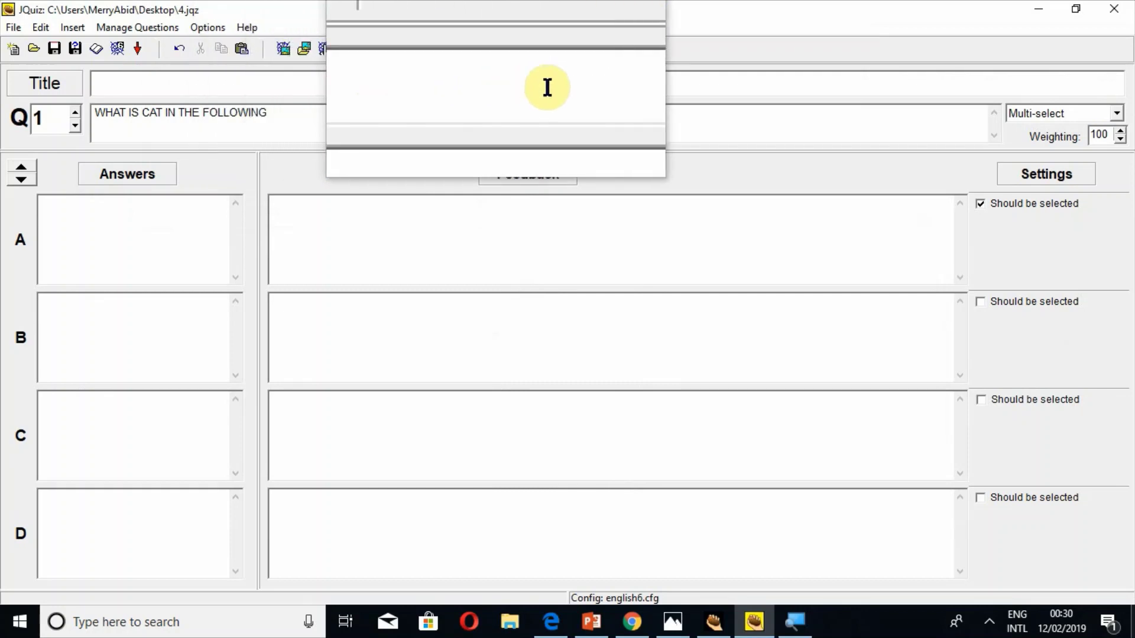
left_click(630, 85)
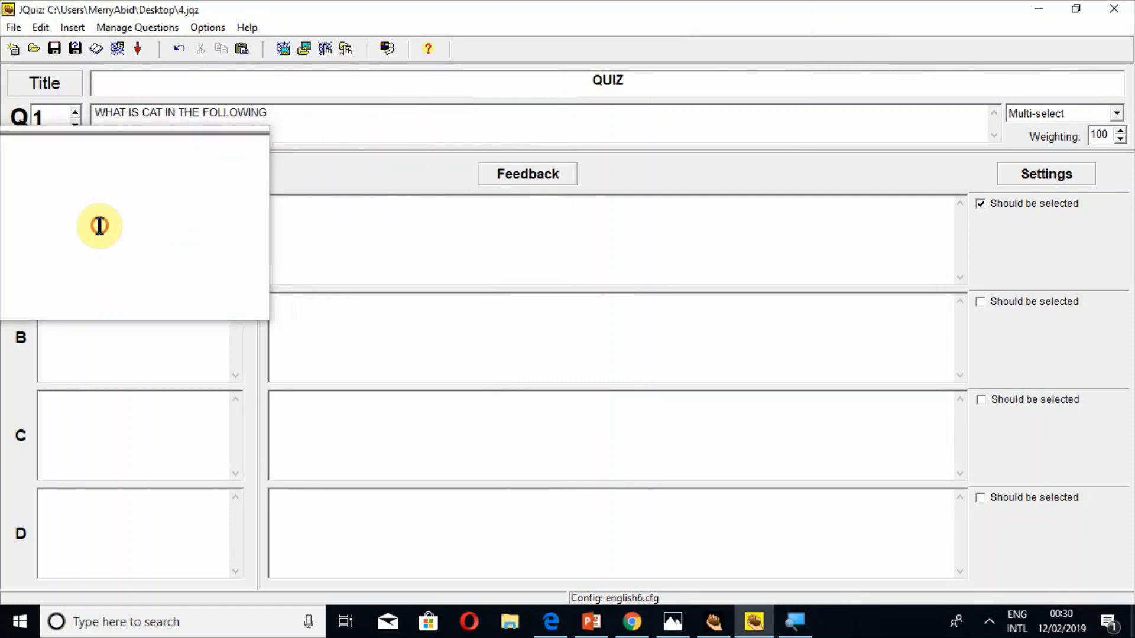
Start inserting an image through a URL in answer A, with width 100 and height 100
left_click(44, 204)
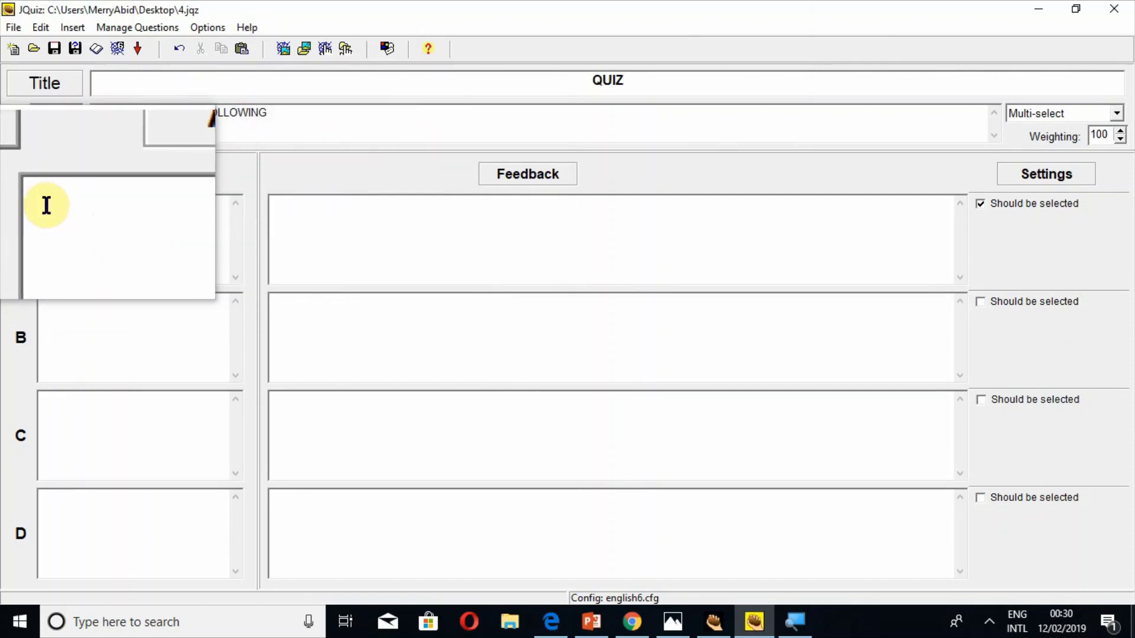
left_click(285, 59)
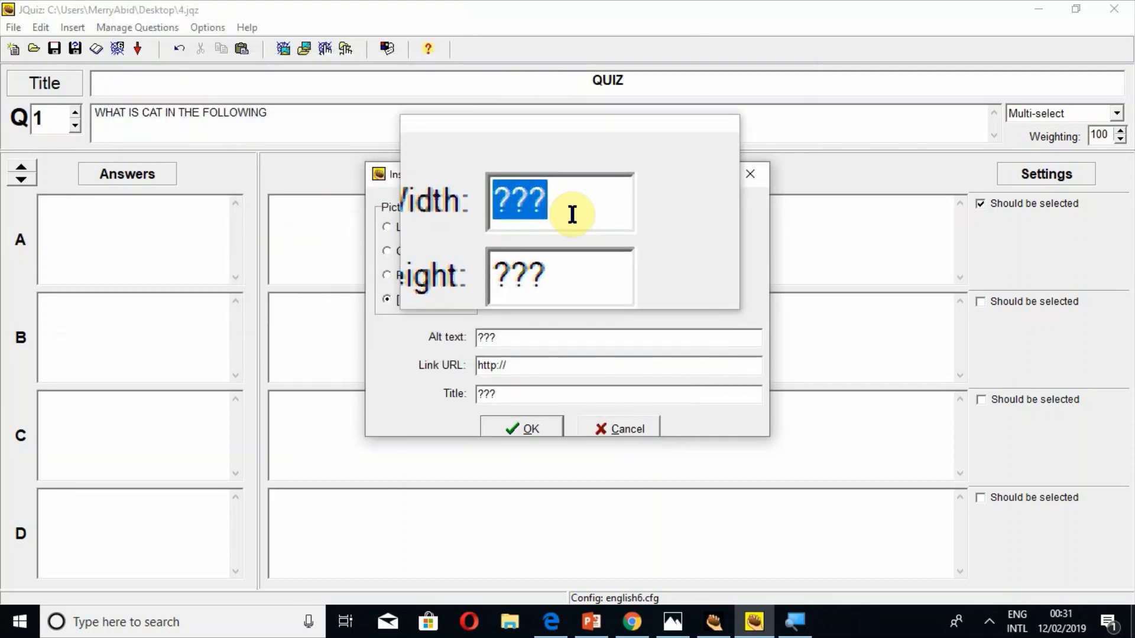
type("100")
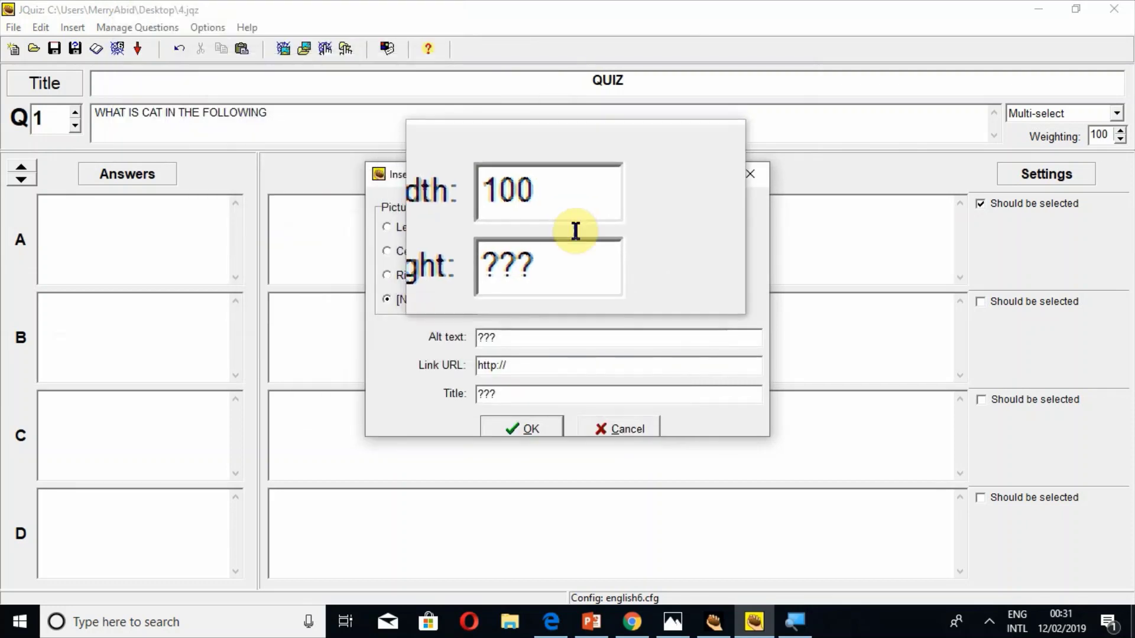
left_click(575, 235)
key("BackSpace")
key("BackSpace")
key("BackSpace")
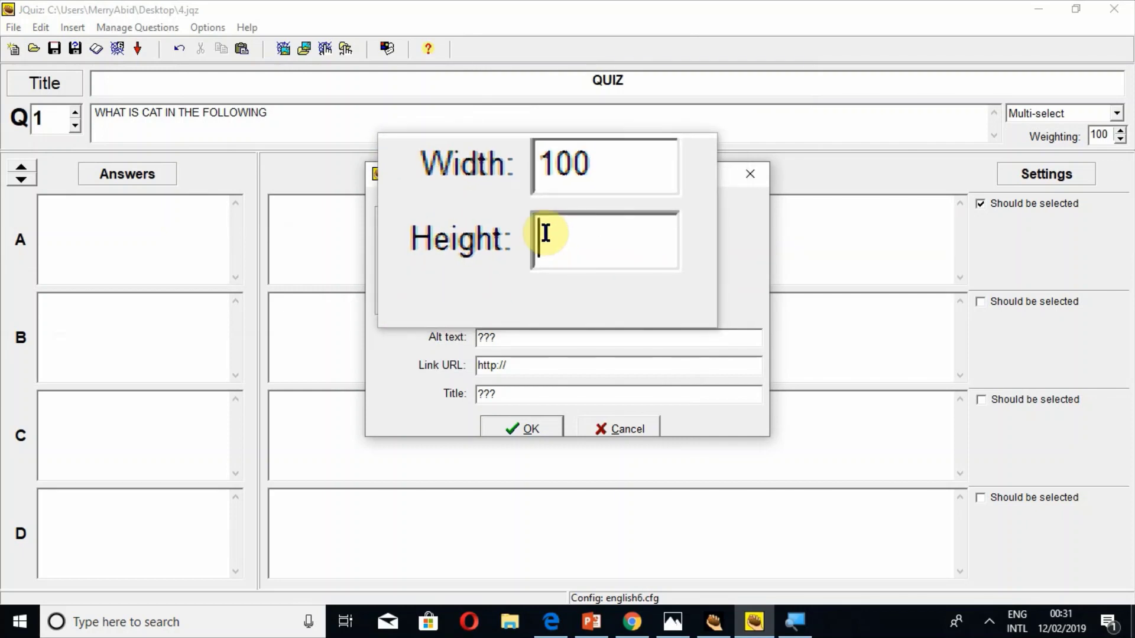
type("100")
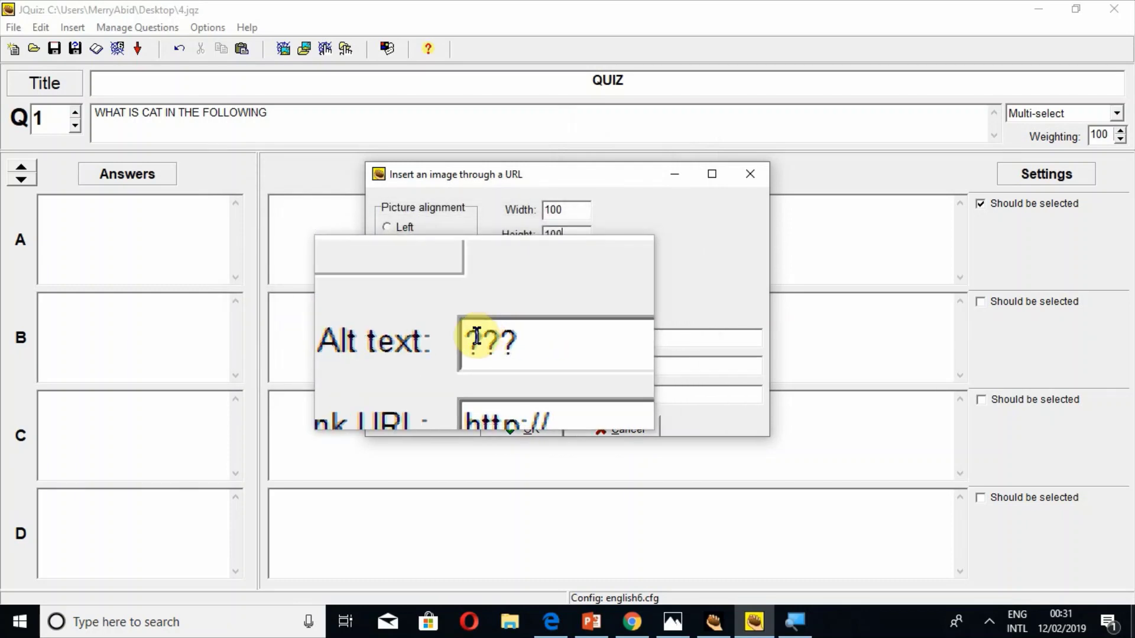
Set both the alt text and the title of answer A's image to 1
left_click(501, 339)
key("BackSpace")
key("BackSpace")
key("BackSpace")
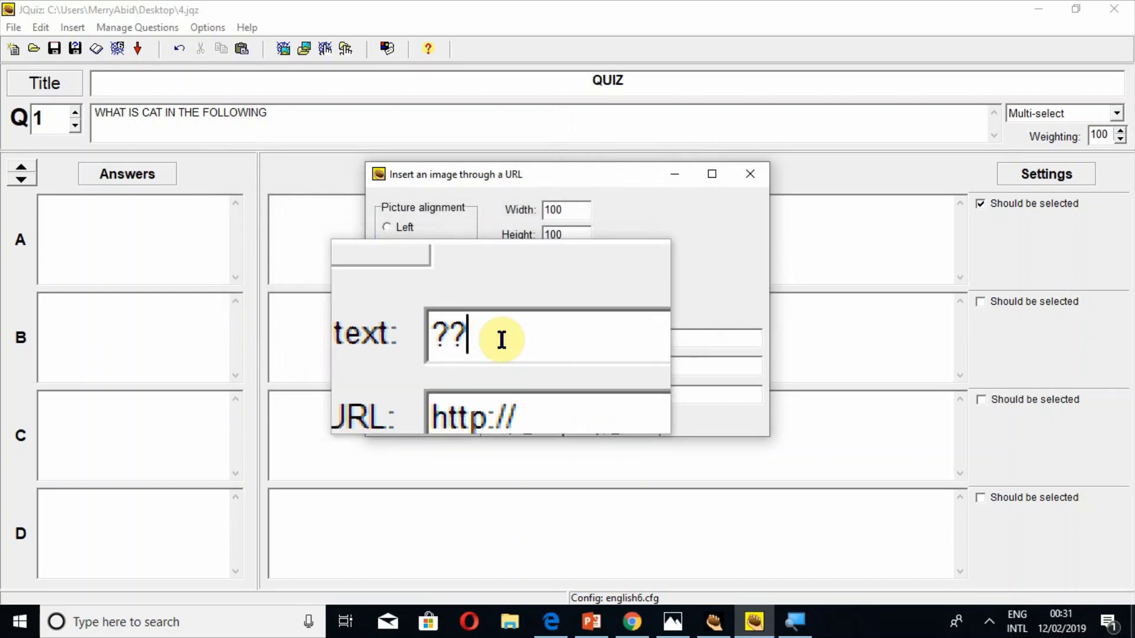
type("1")
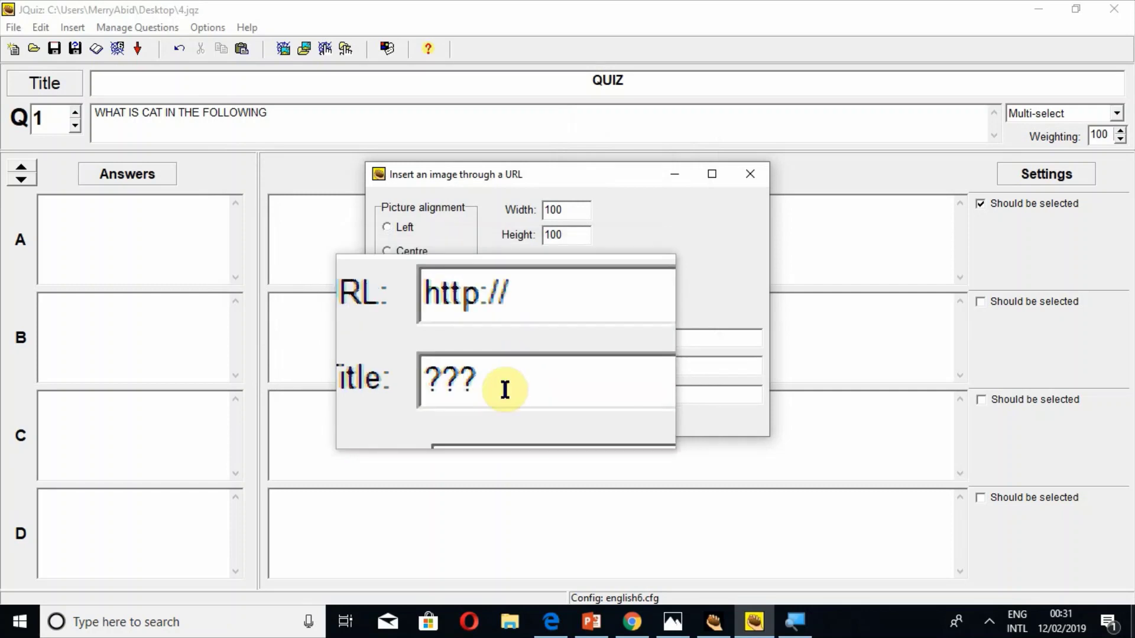
double_click(492, 395)
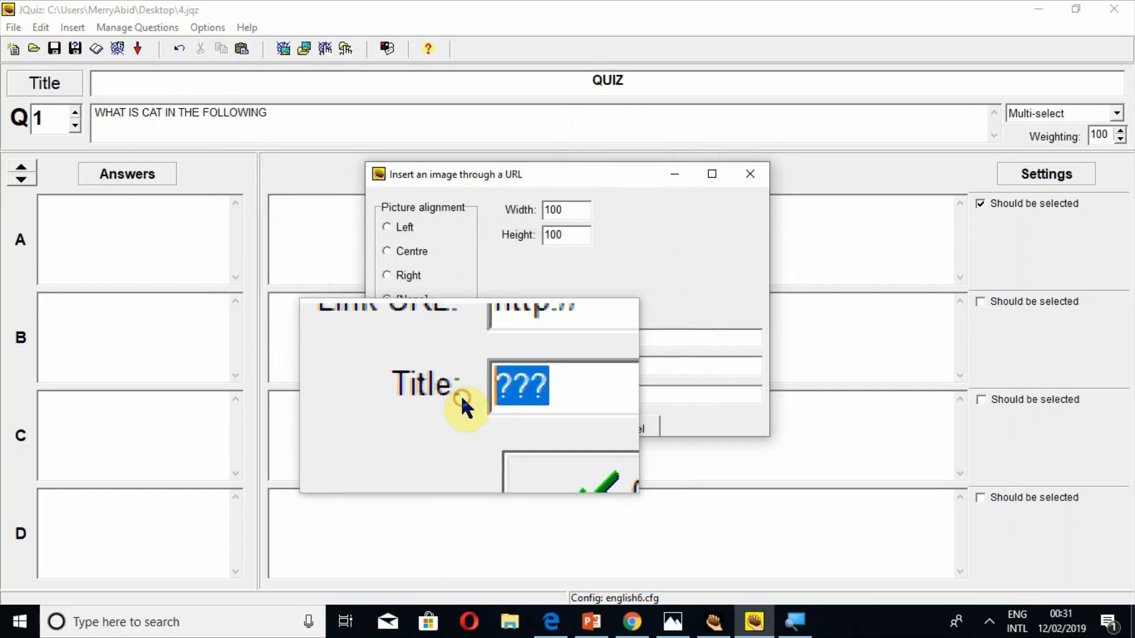
type("1")
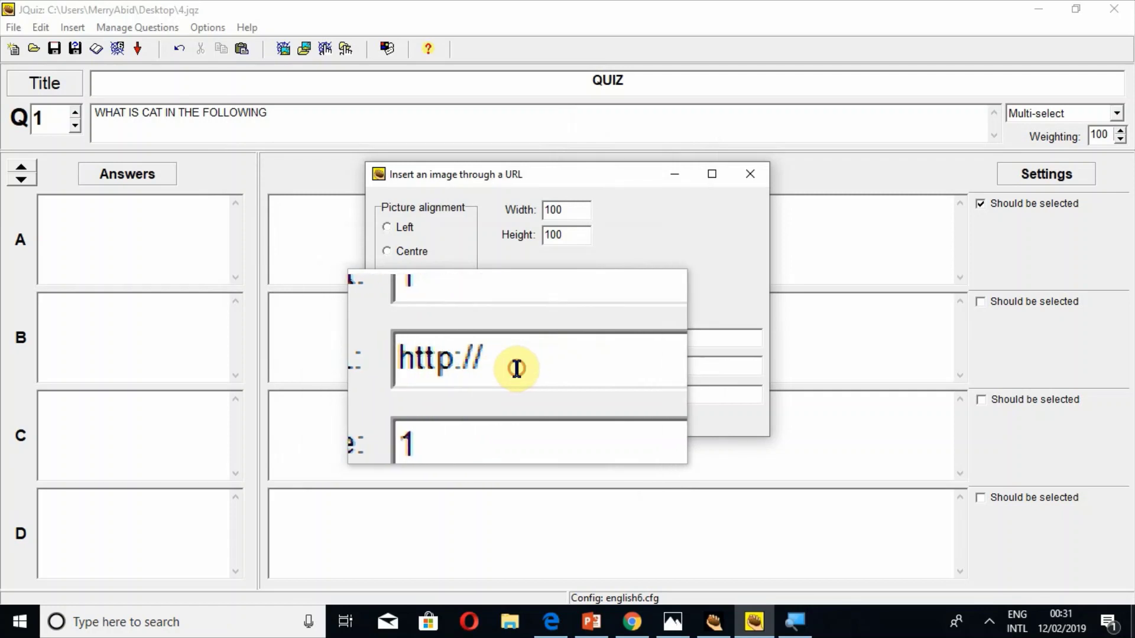
left_click(516, 369)
key("BackSpace")
key("BackSpace")
key("BackSpace")
key("BackSpace")
key("BackSpace")
key("BackSpace")
key("BackSpace")
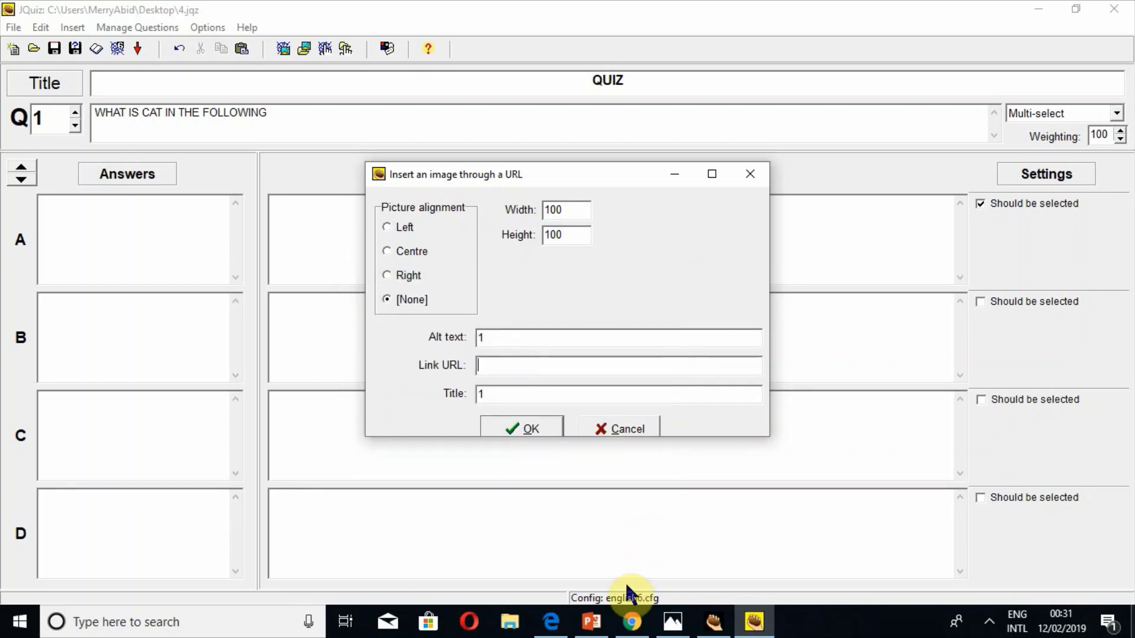
Switch to Chrome and look through the similar photos on the Pexels Pile of Books page
left_click(625, 623)
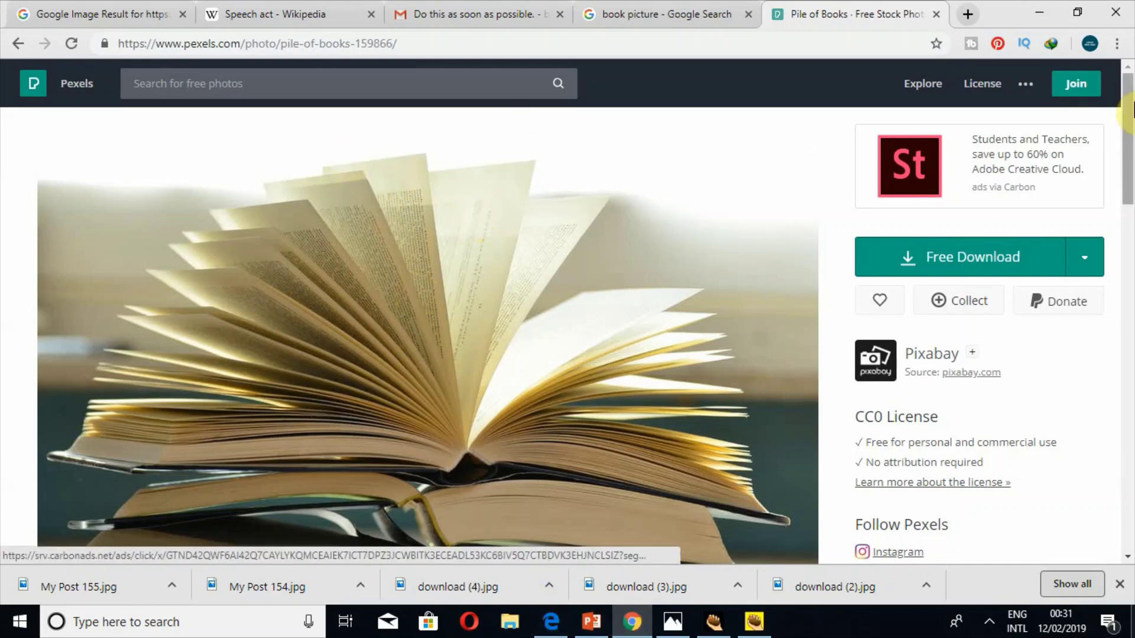
left_click_drag(1126, 150, 1122, 222)
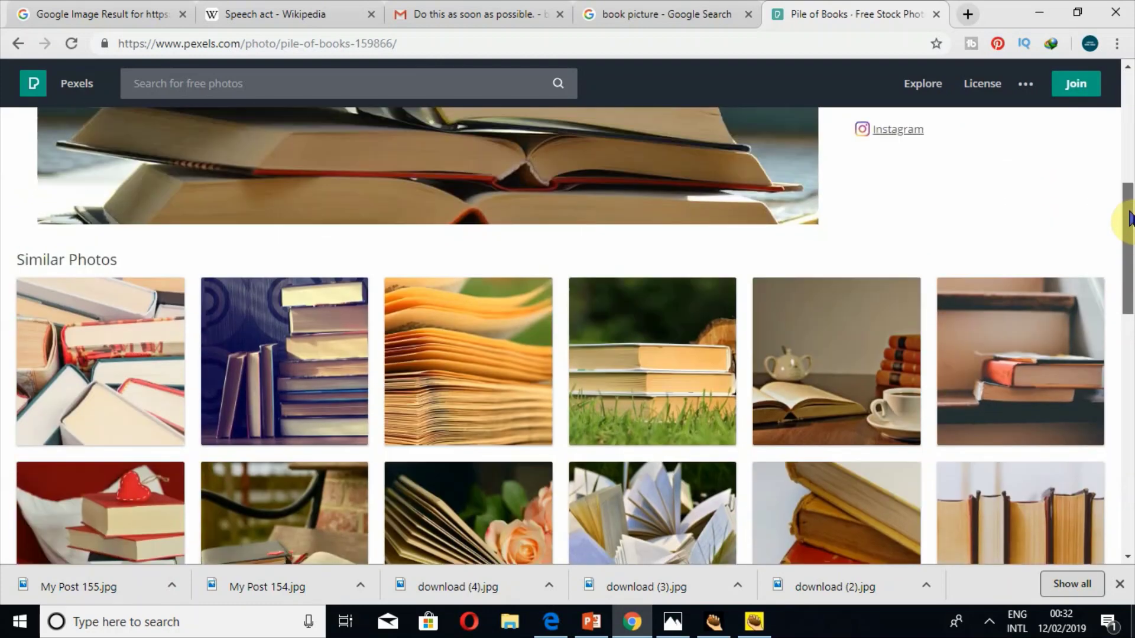
left_click(401, 399)
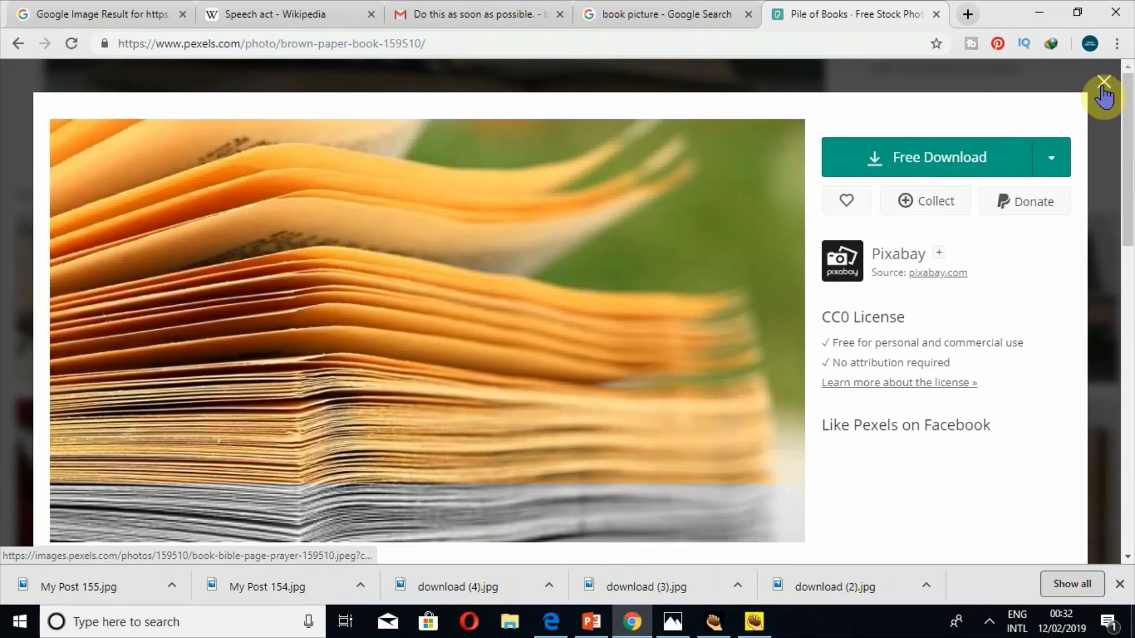
left_click(1103, 84)
left_click(1130, 132)
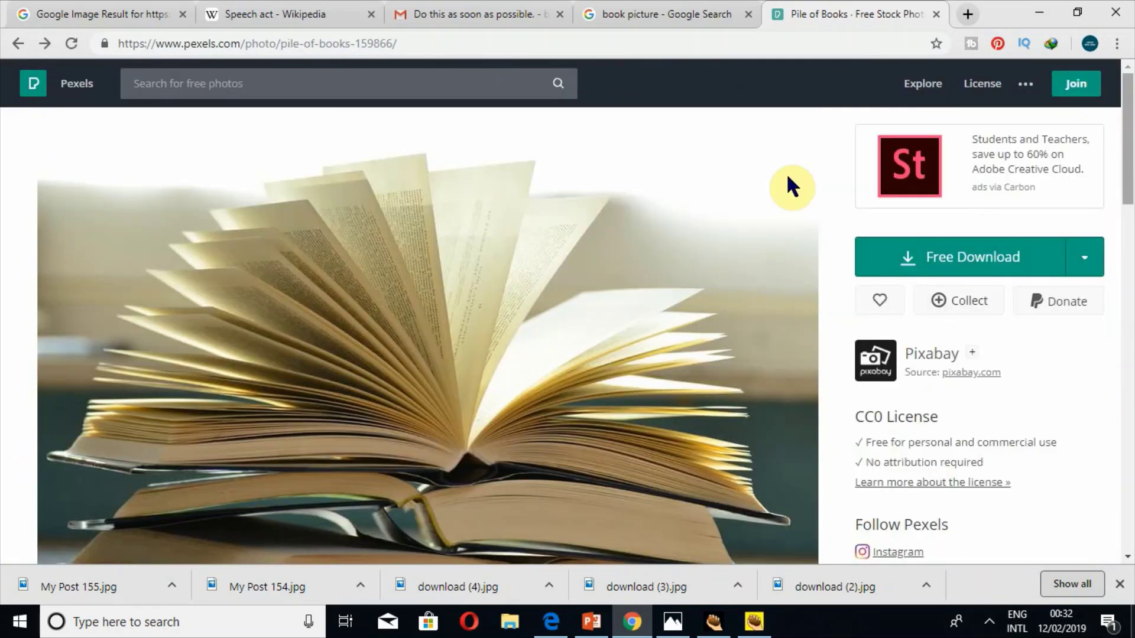
Copy the link address of the open-book photo on the Pexels page
right_click(505, 249)
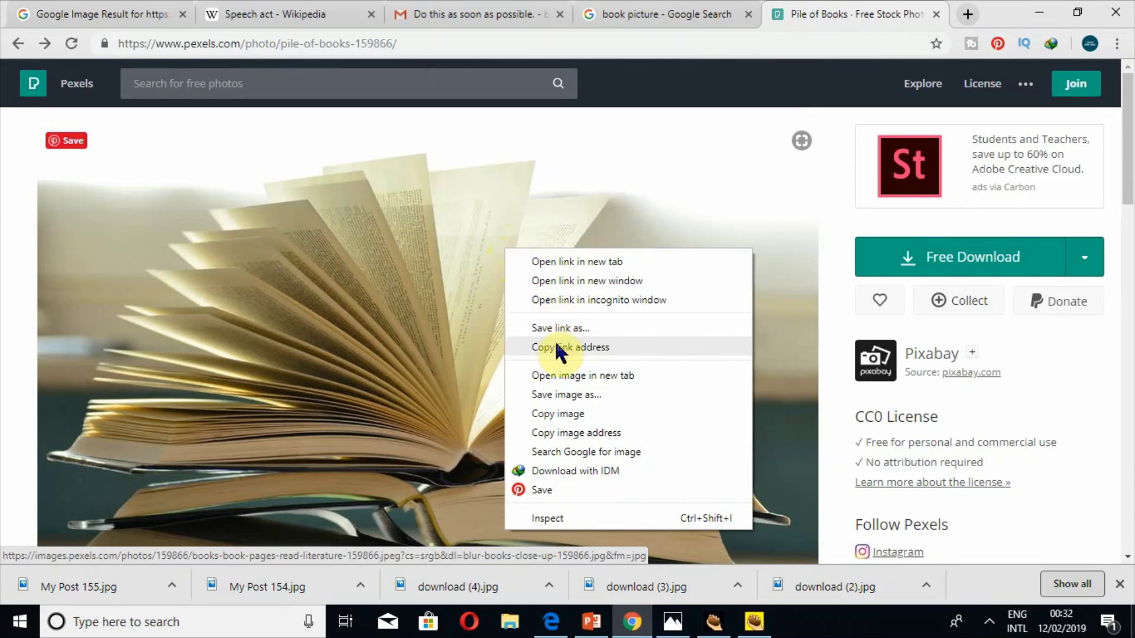
key("super+plus")
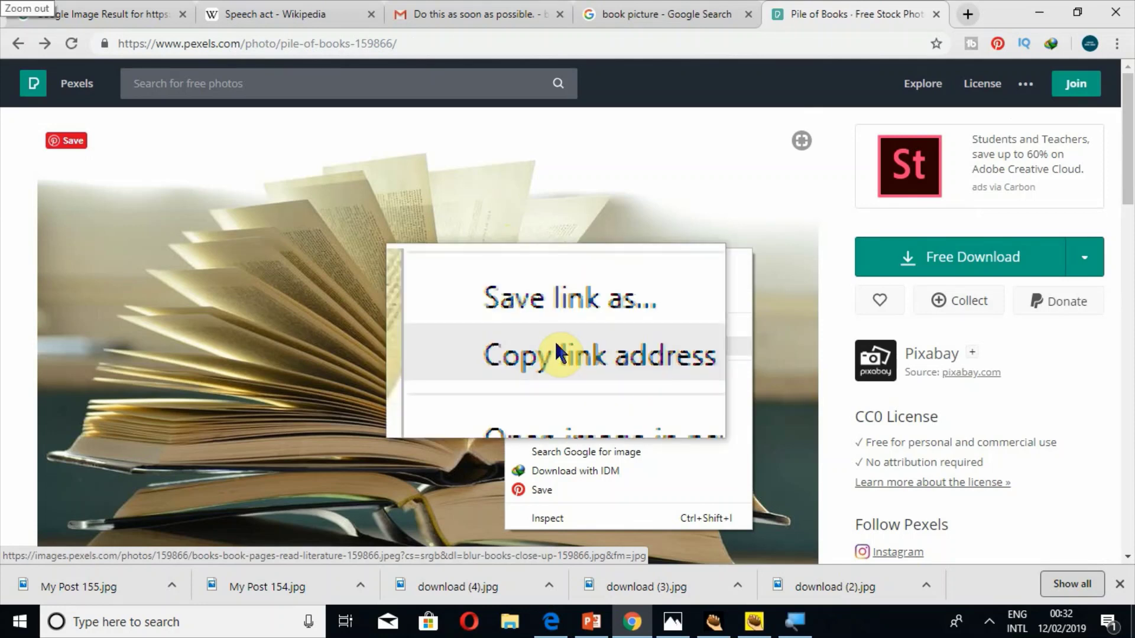
left_click(559, 354)
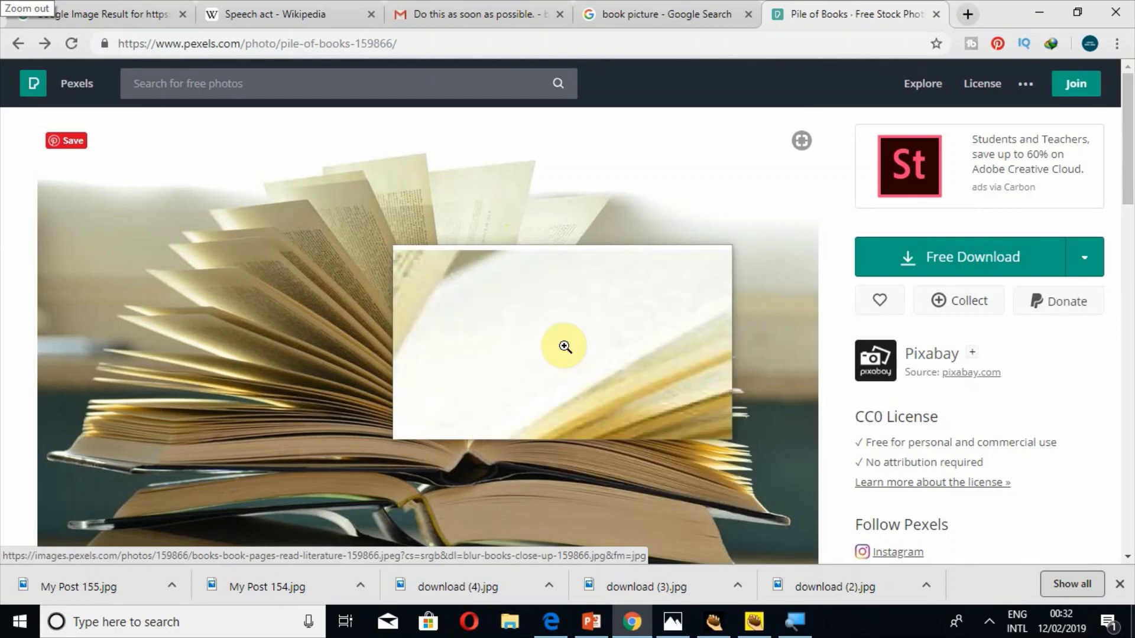
left_click(233, 44)
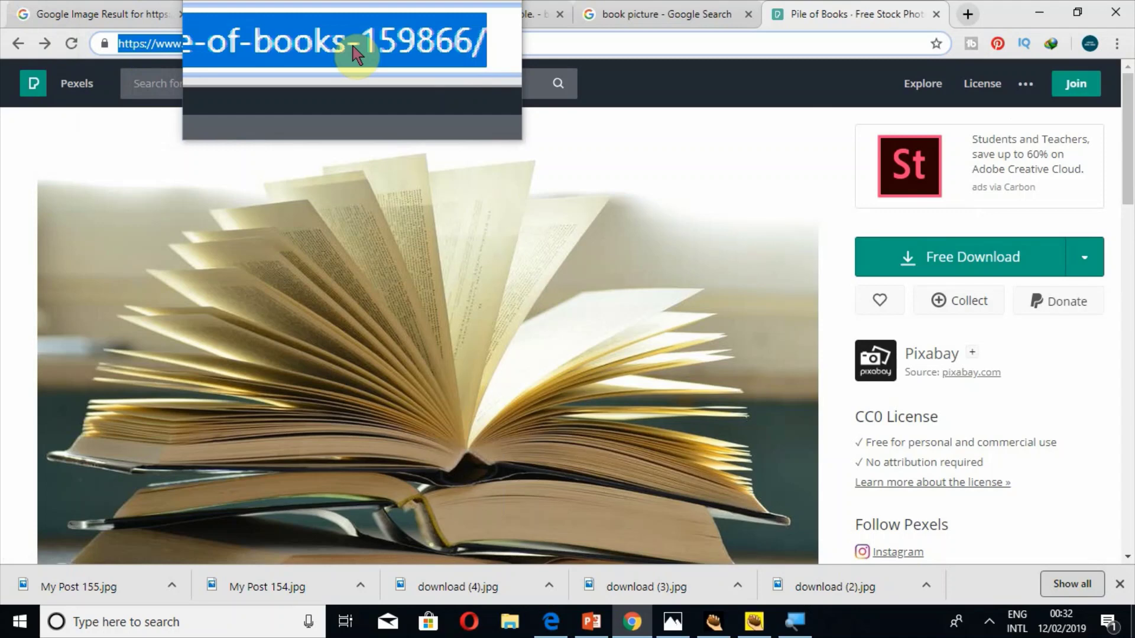
key("super+Escape")
Switch back to JQuiz, paste the copied address as the link URL and insert the image into answer A
left_click(754, 622)
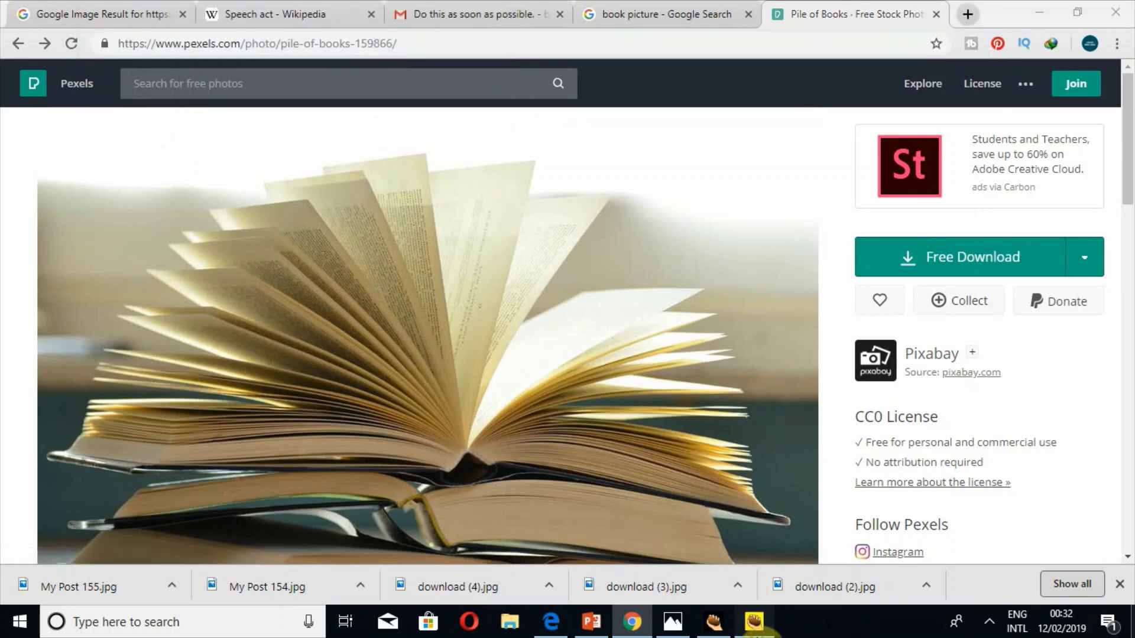
left_click(543, 362)
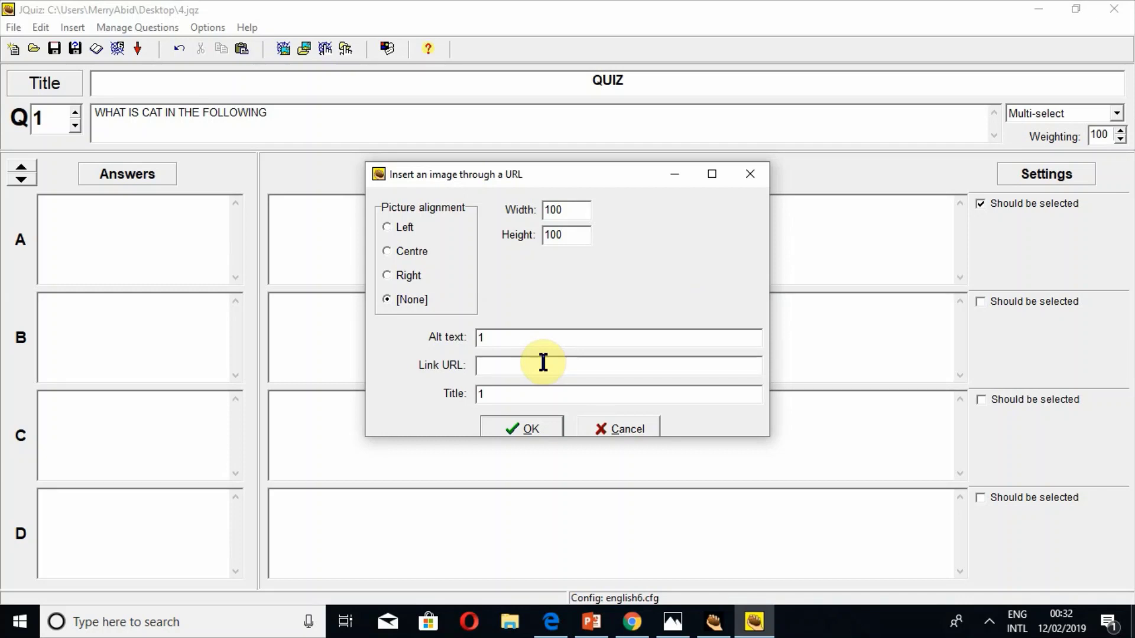
right_click(532, 364)
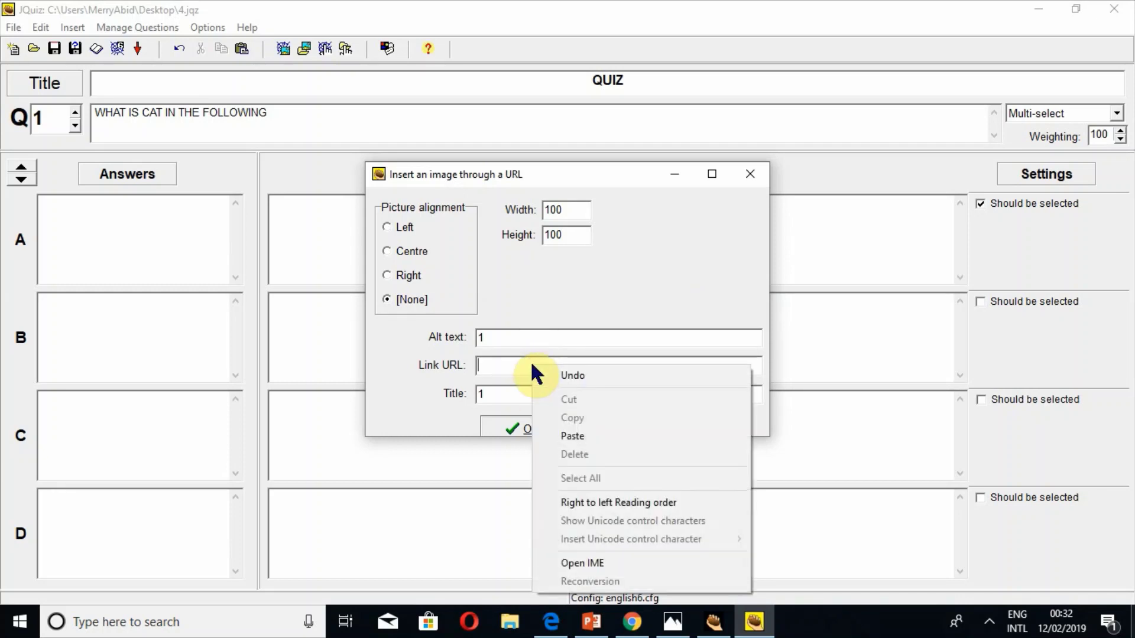
left_click(559, 436)
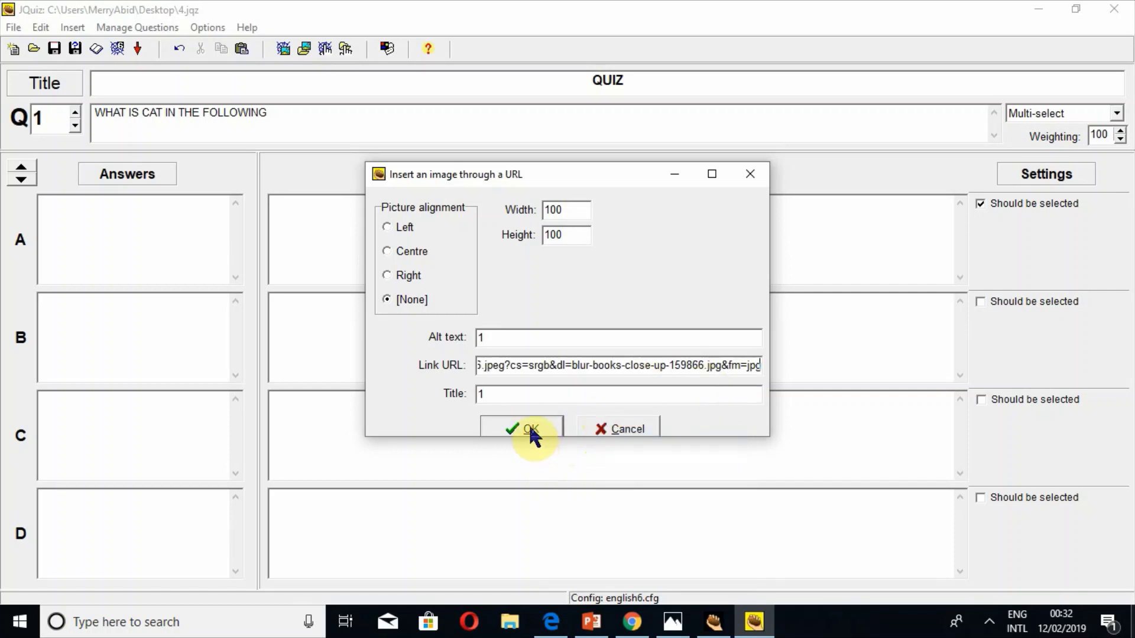
left_click(530, 429)
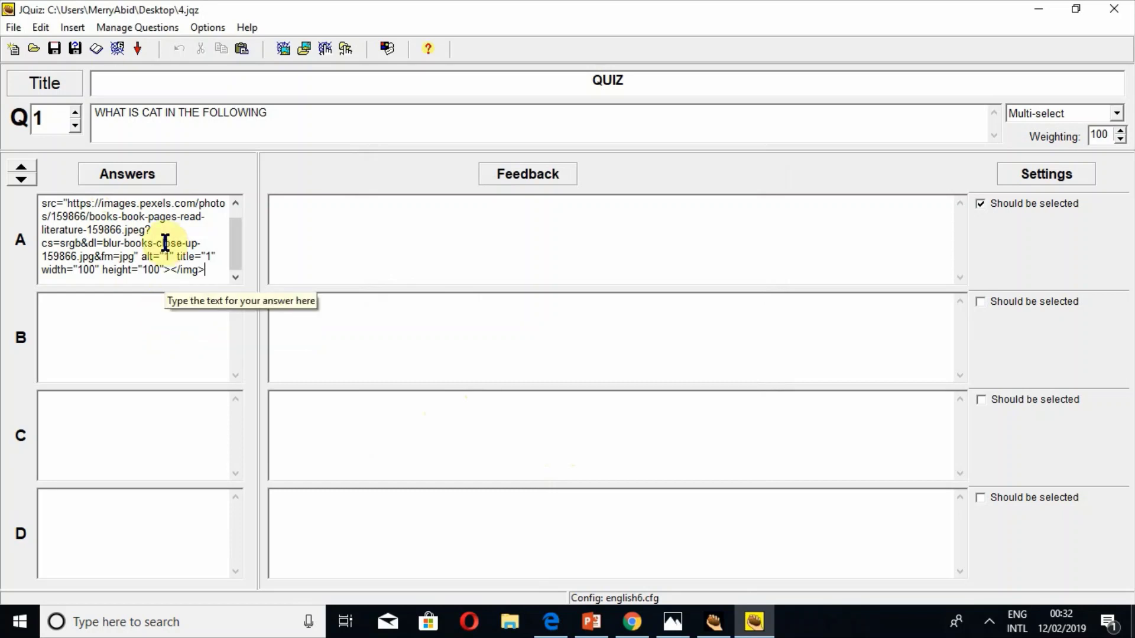
Insert the local 02-cat-training-NationalGeographic picture from the Desktop into answer B with a width of 100
left_click(167, 346)
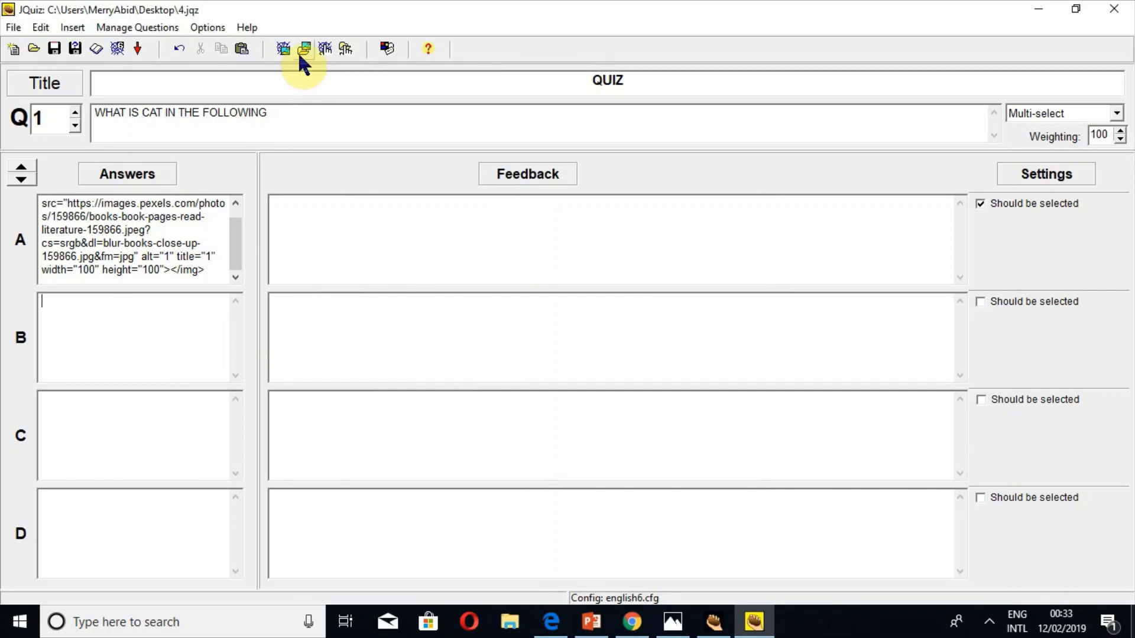
key("super+plus")
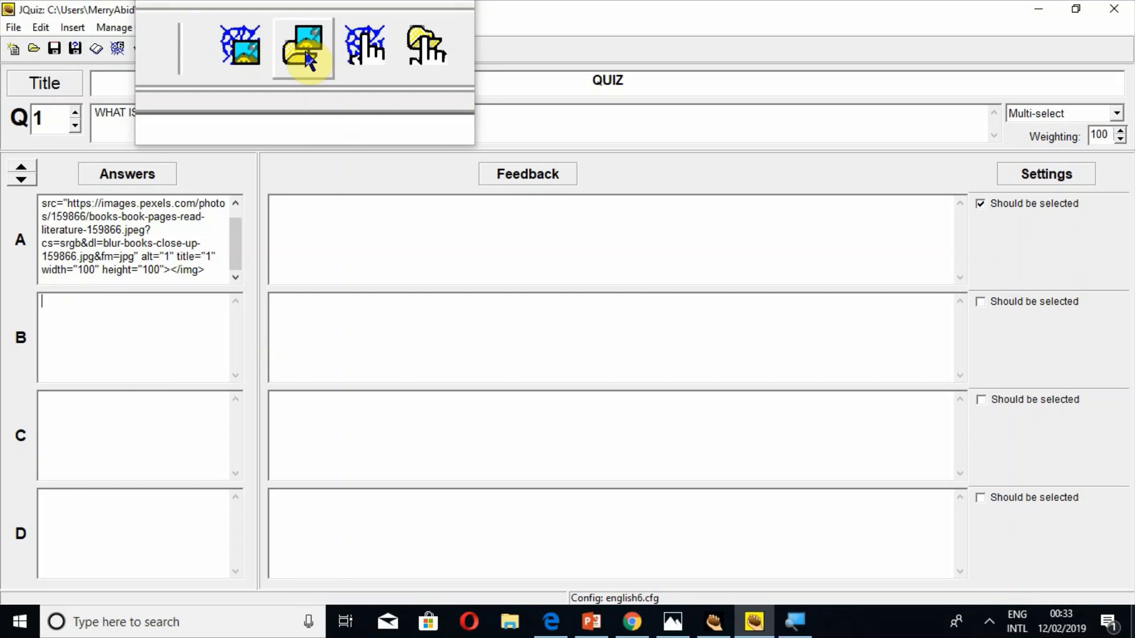
left_click(304, 48)
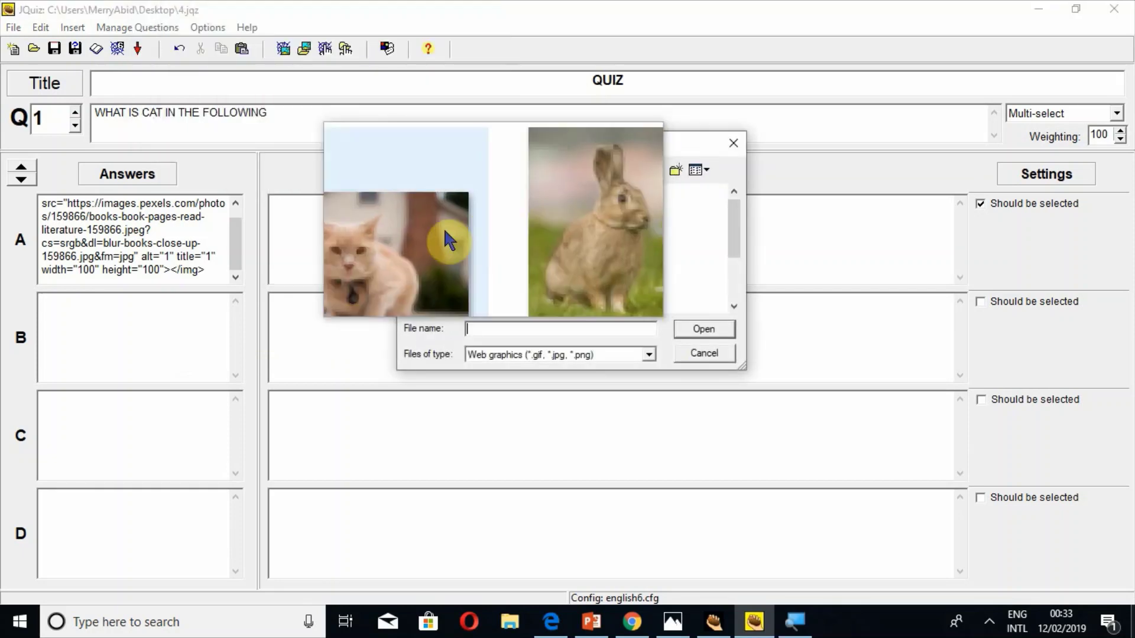
left_click(440, 229)
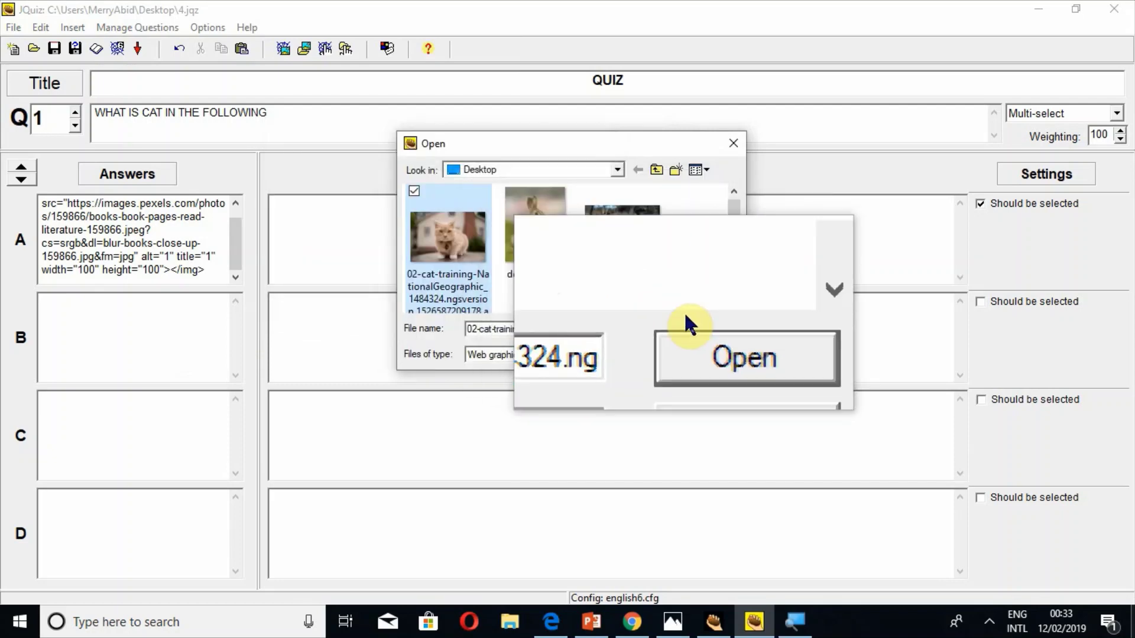
left_click(687, 325)
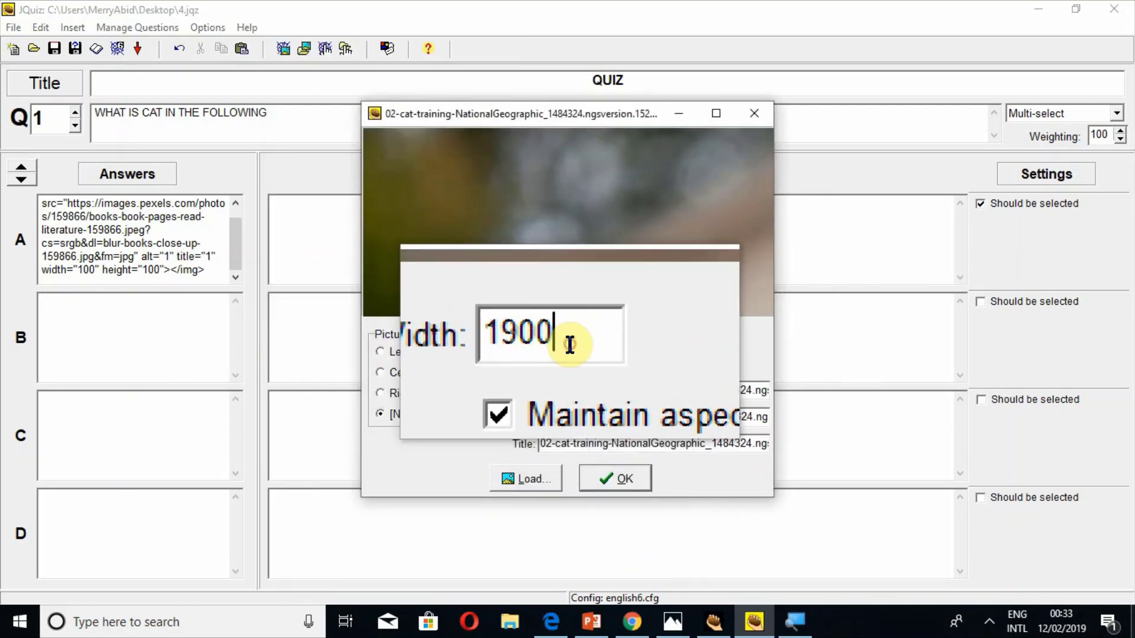
type("1")
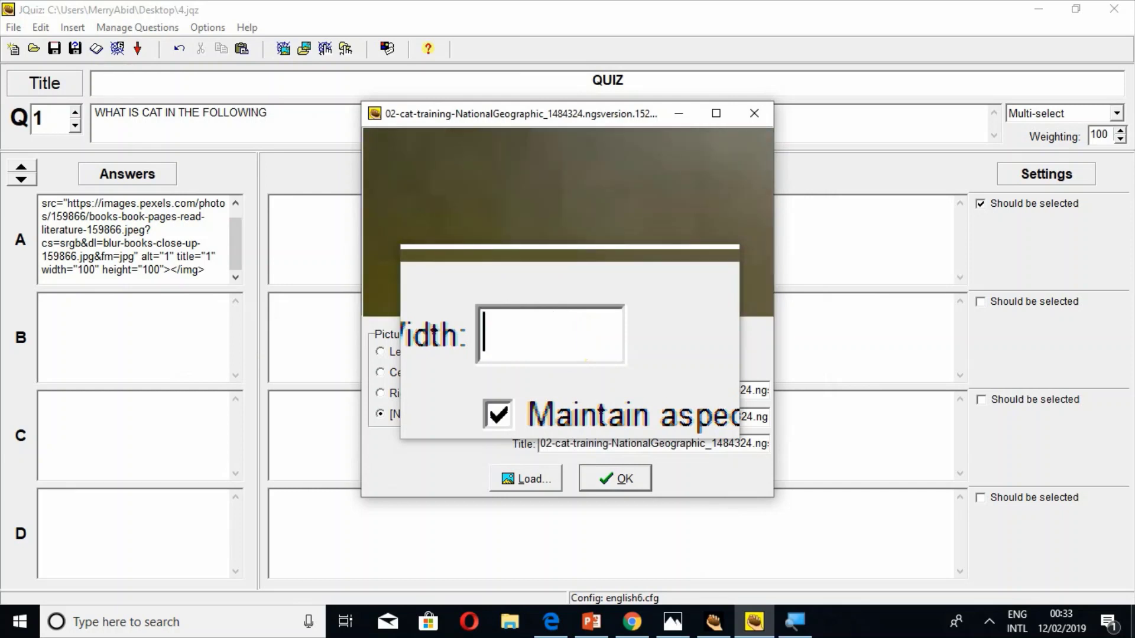
key("ctrl+z")
type("100")
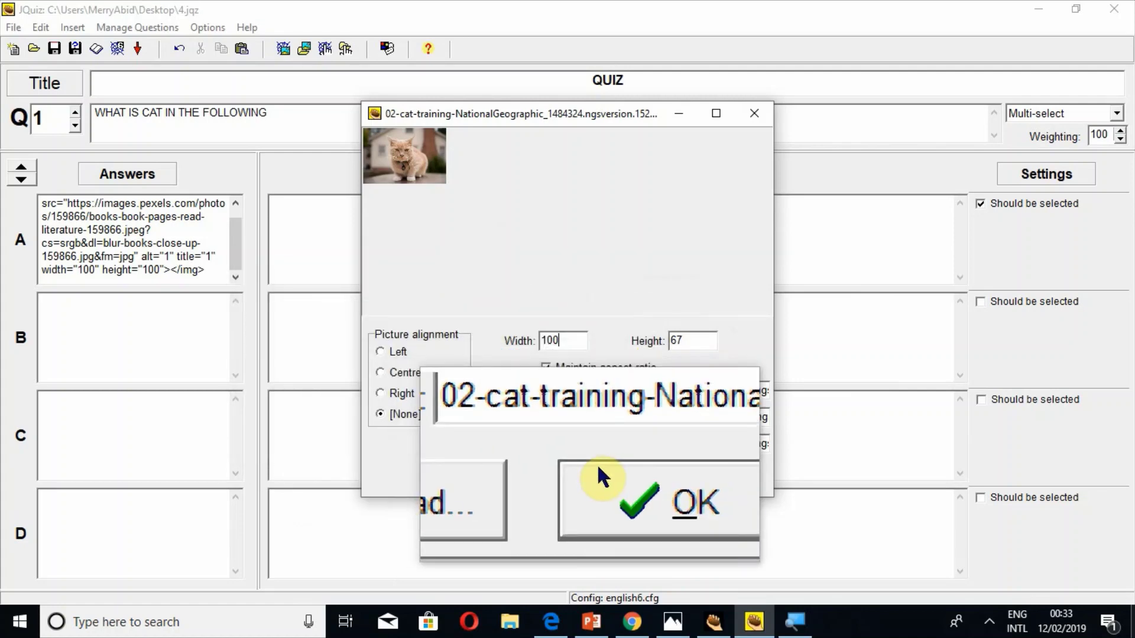
left_click(597, 463)
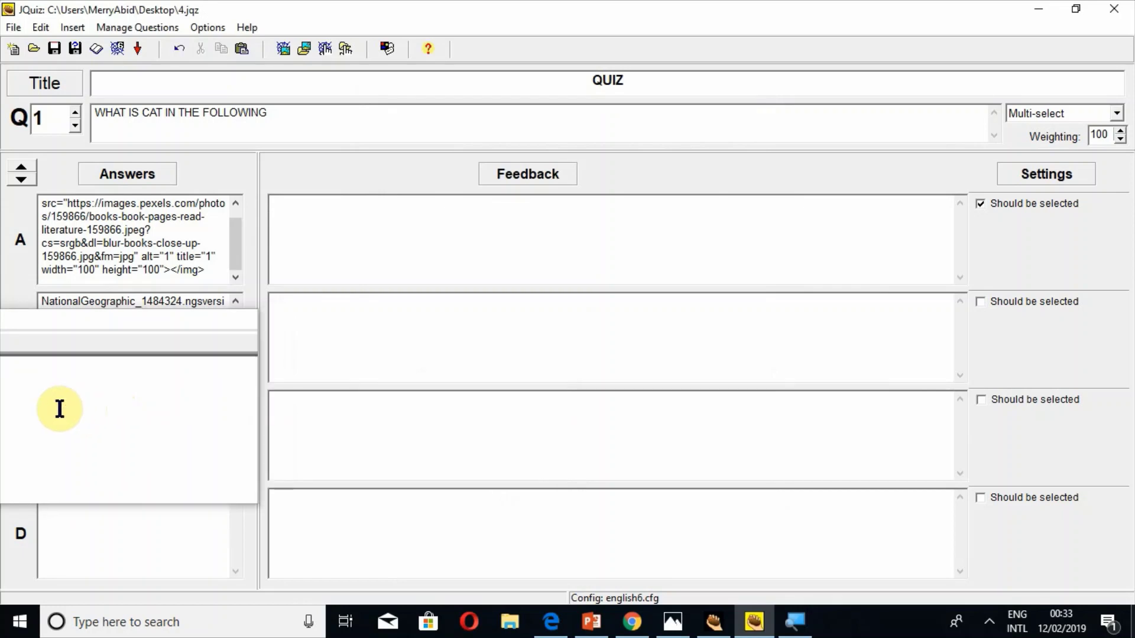
Insert the local download (3) picture from the Desktop into answer C with a width of 100
left_click(40, 400)
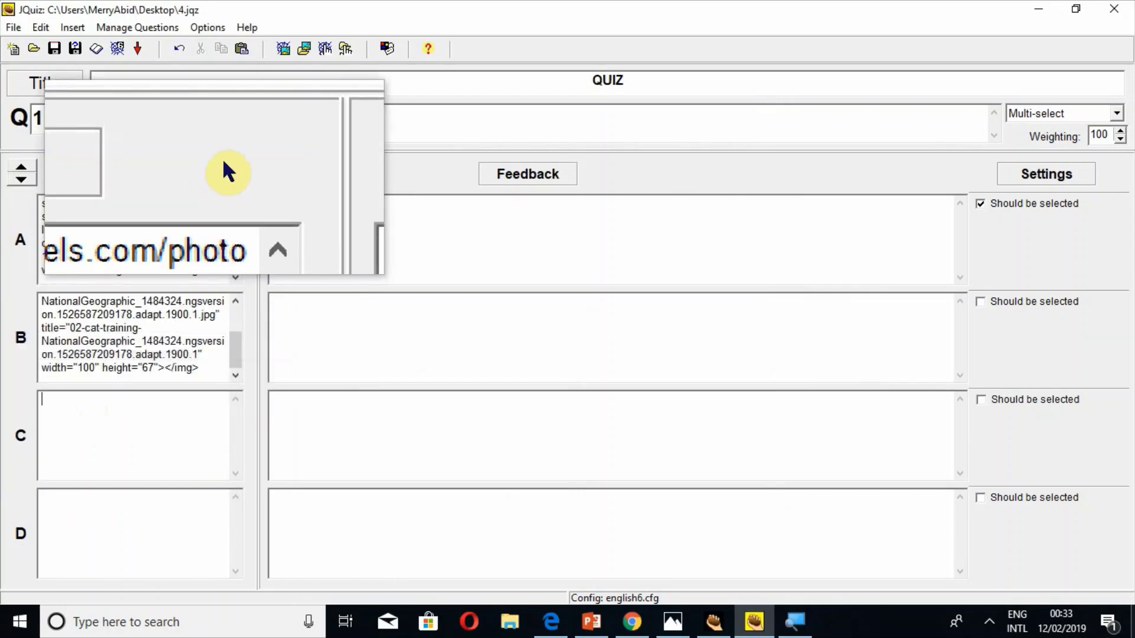
left_click(311, 49)
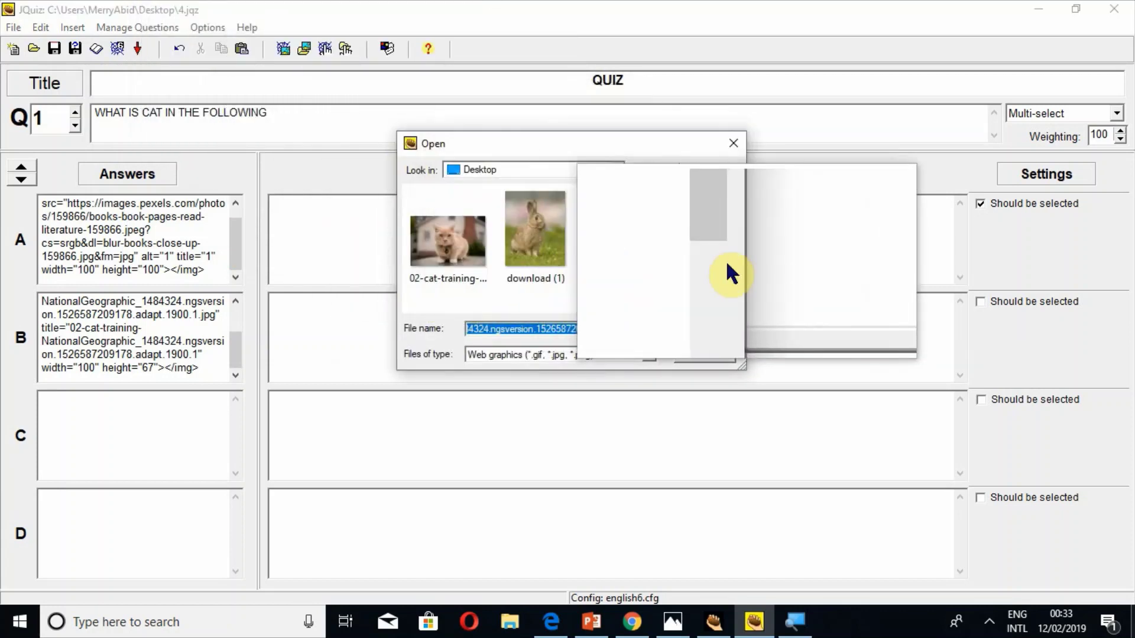
left_click_drag(726, 260, 739, 271)
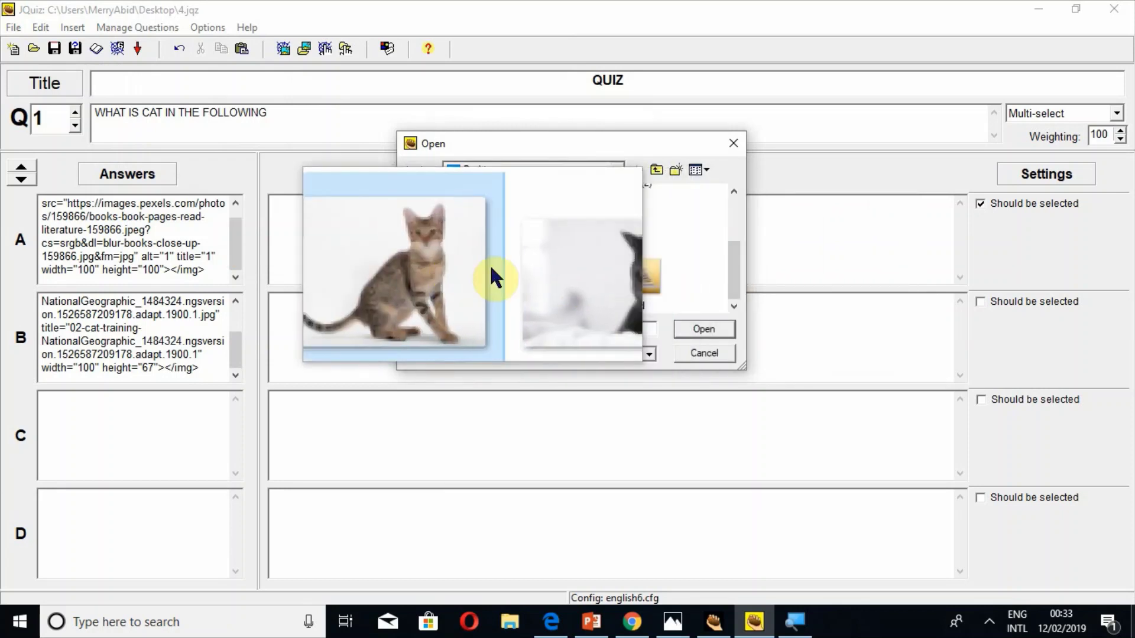
left_click(693, 324)
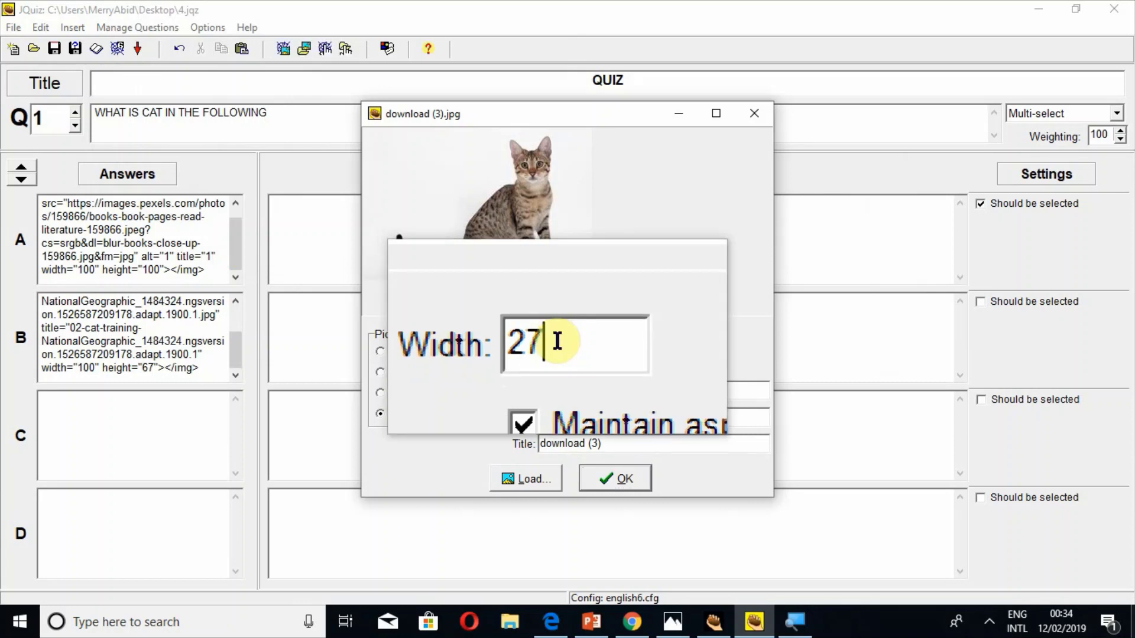
type("10")
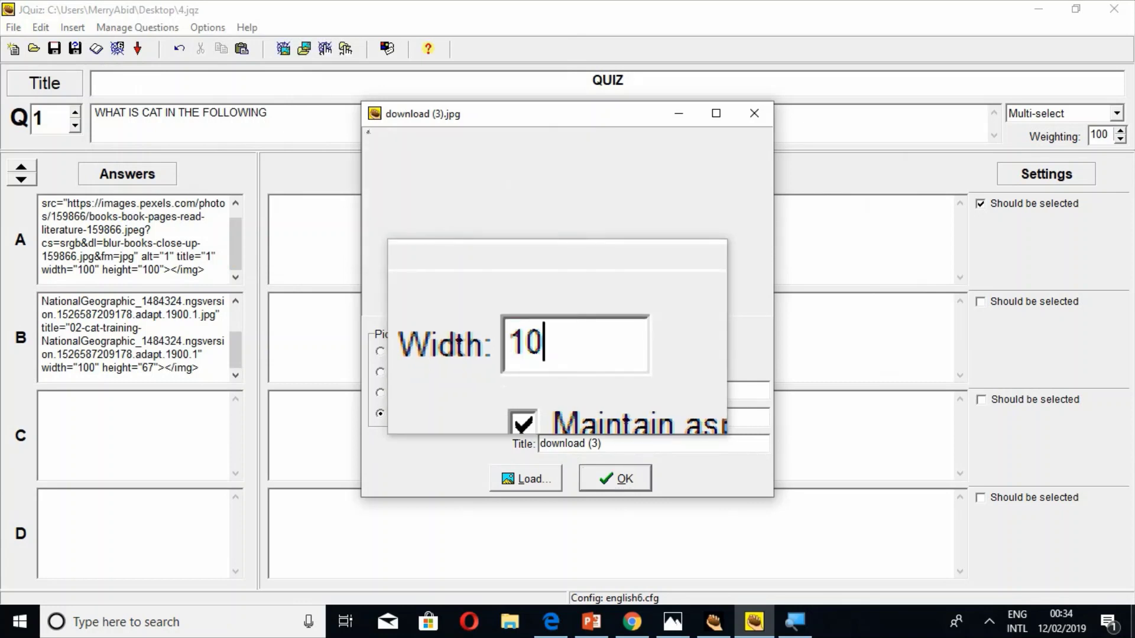
type("0")
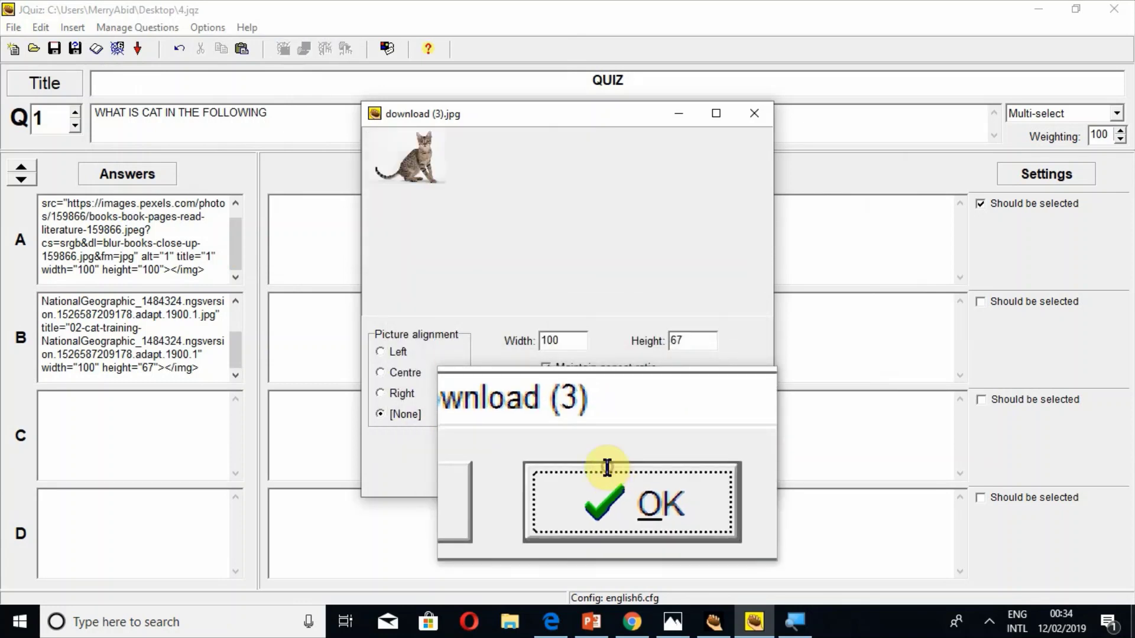
left_click(607, 468)
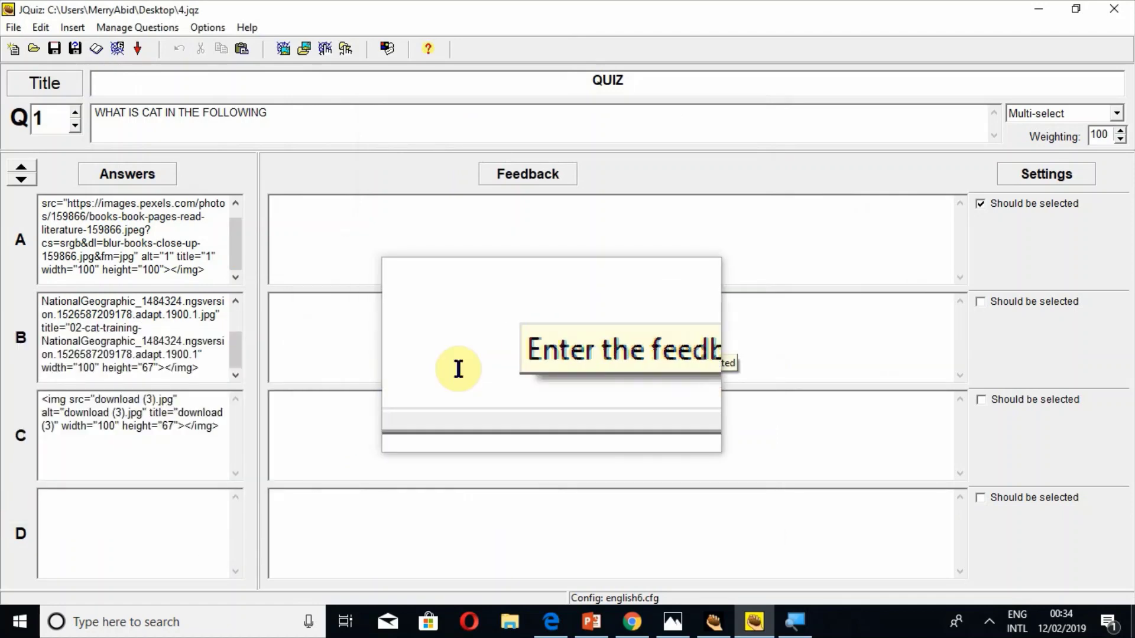
Insert the local download (4) picture from the Desktop into answer D at its original size
left_click(167, 526)
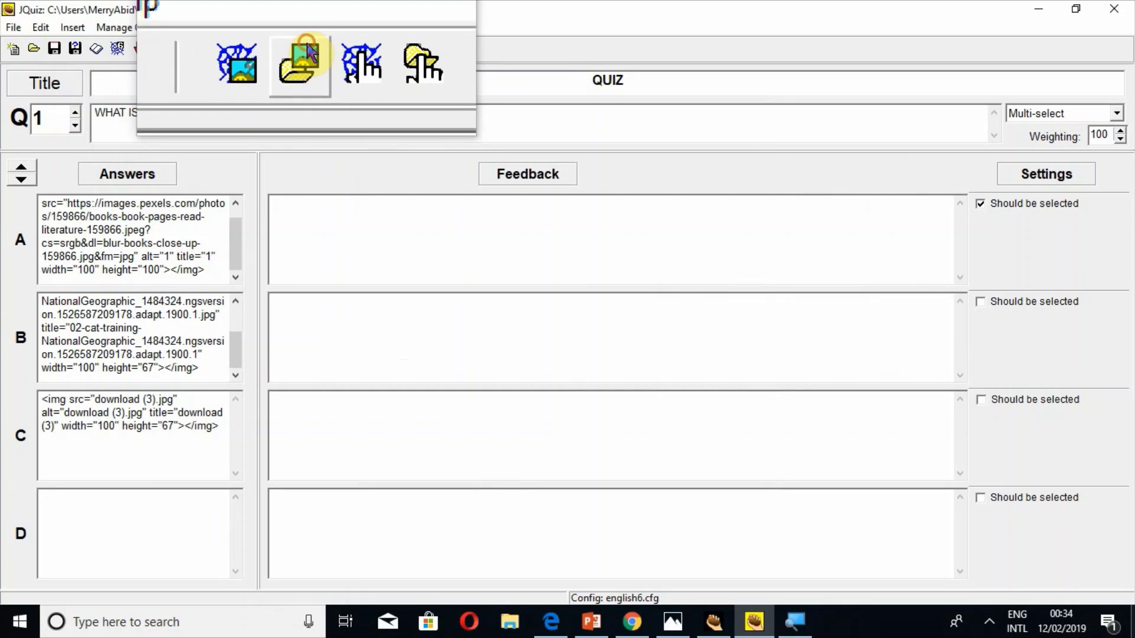
left_click(303, 48)
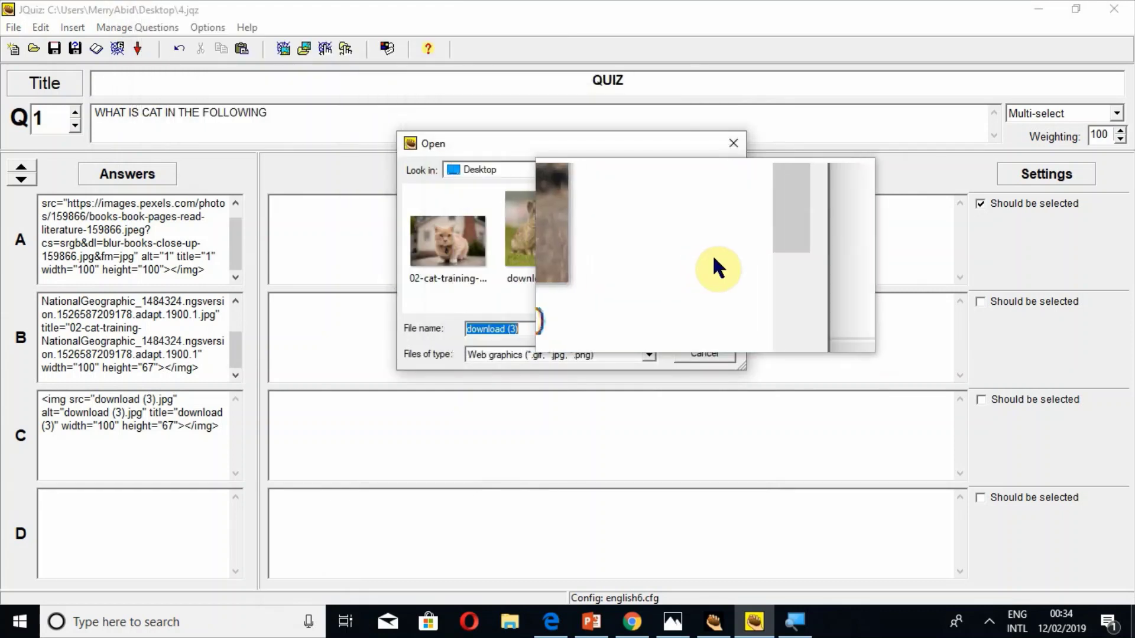
left_click(734, 264)
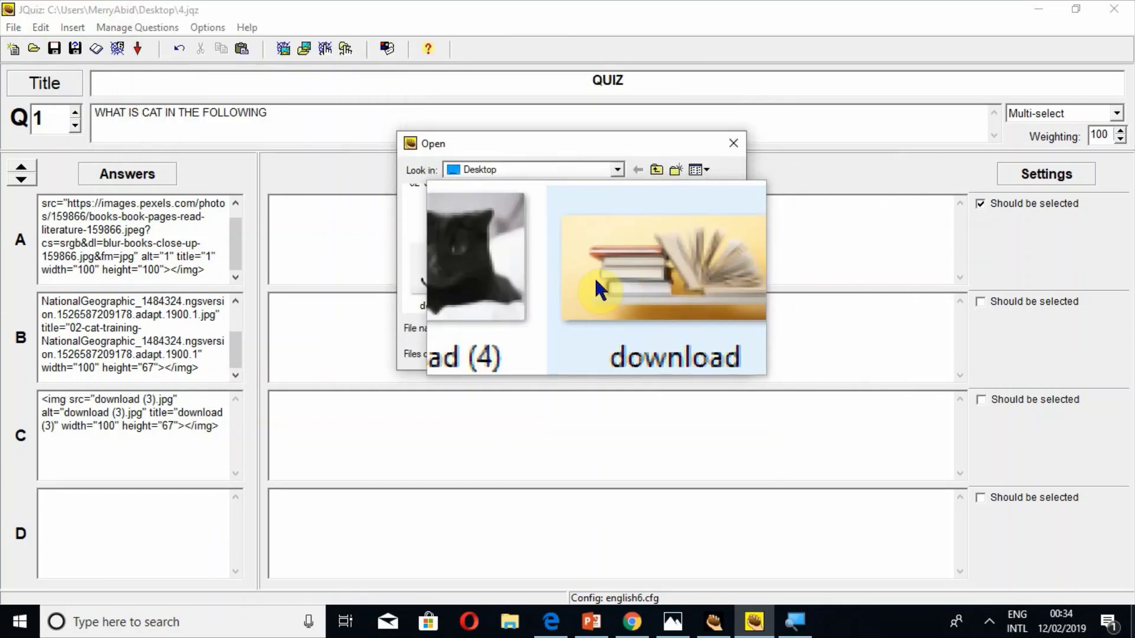
left_click(539, 261)
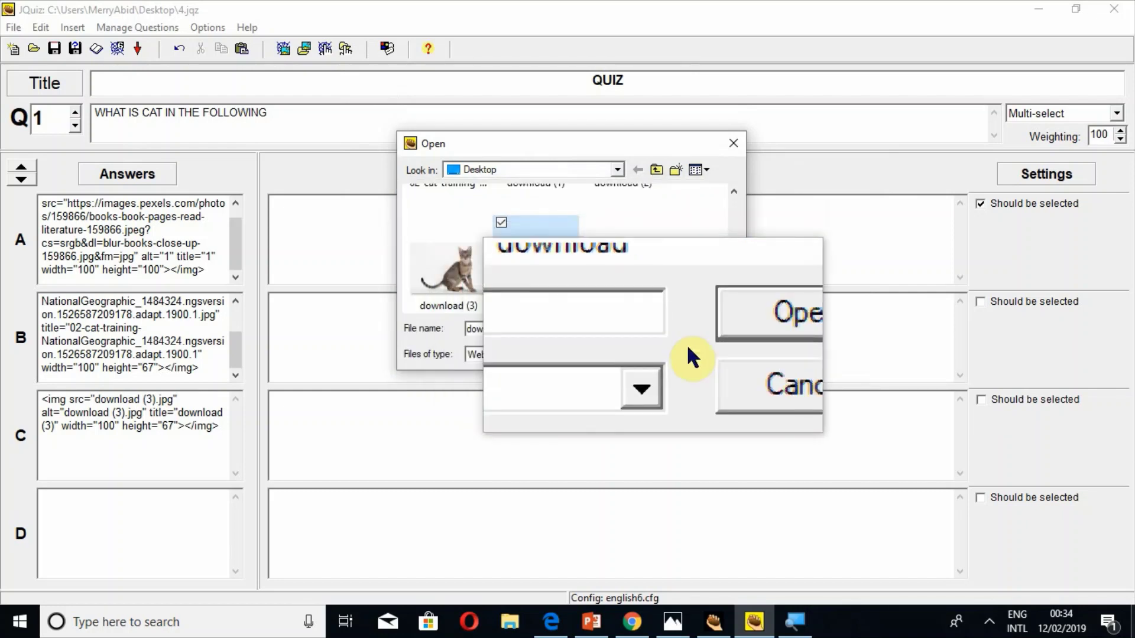
left_click(700, 328)
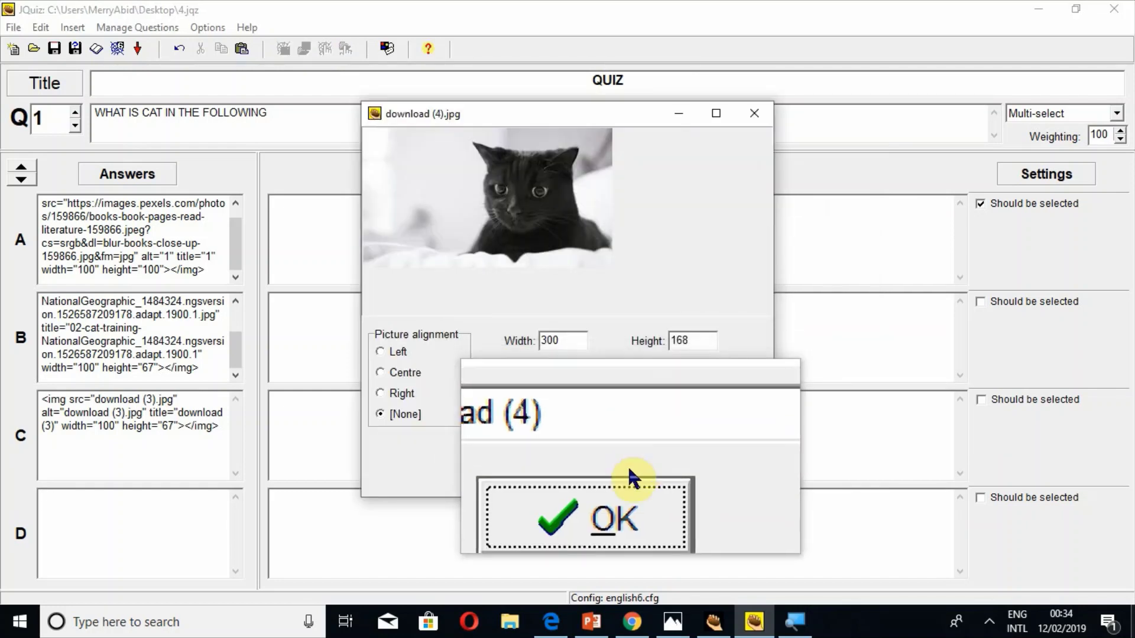
left_click(628, 470)
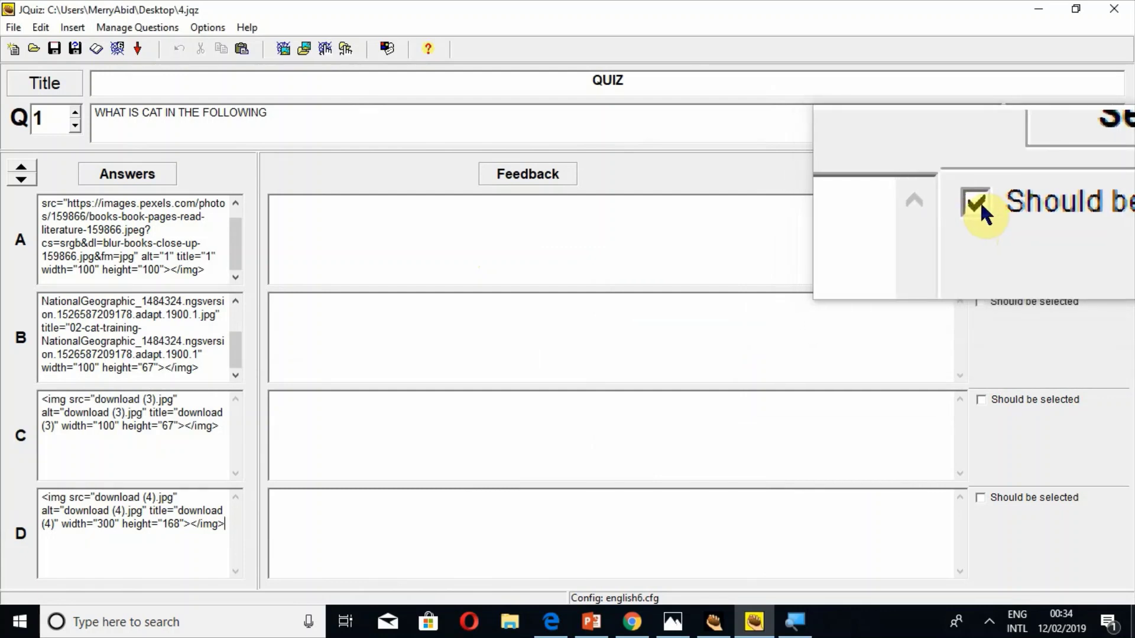
Set answers B, C and D as the ones that should be selected and unmark answer A
left_click(980, 201)
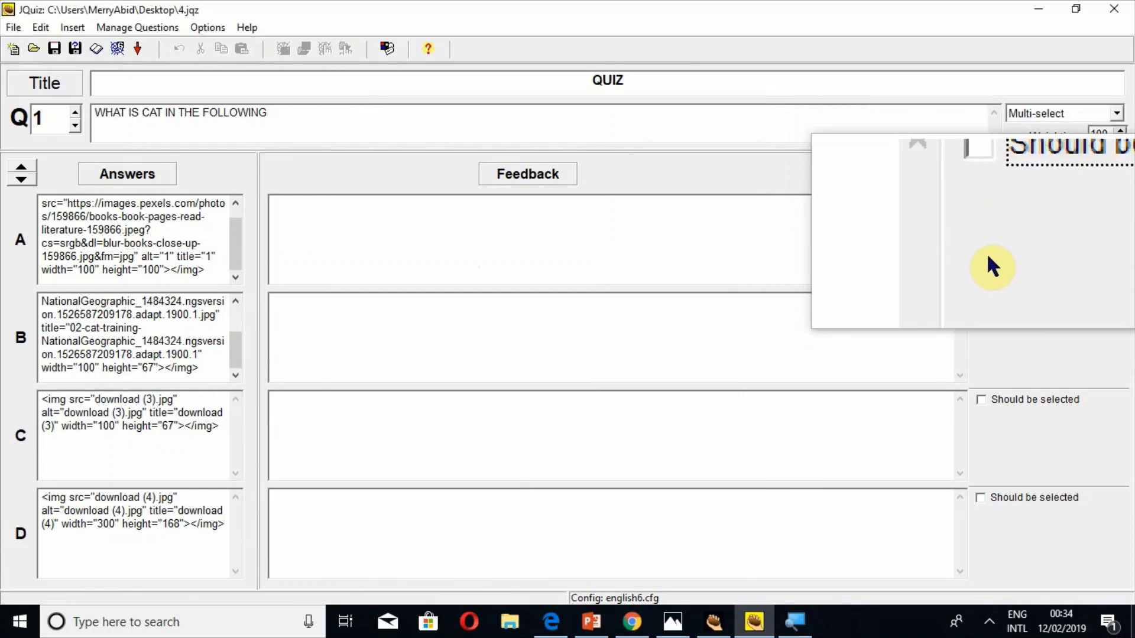
left_click(980, 298)
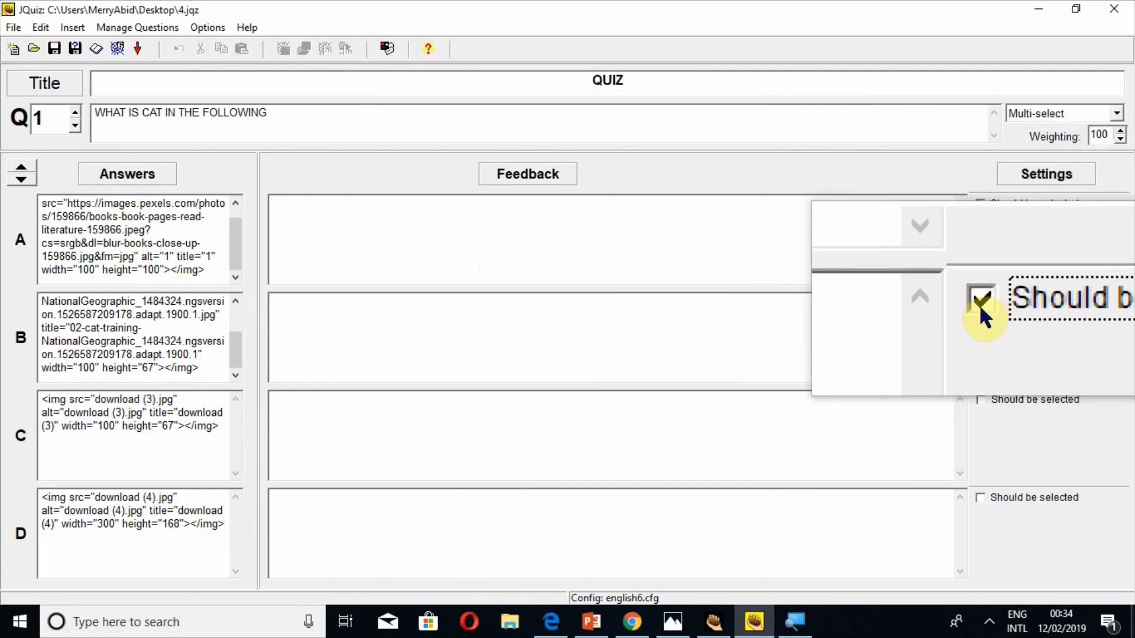
left_click(980, 397)
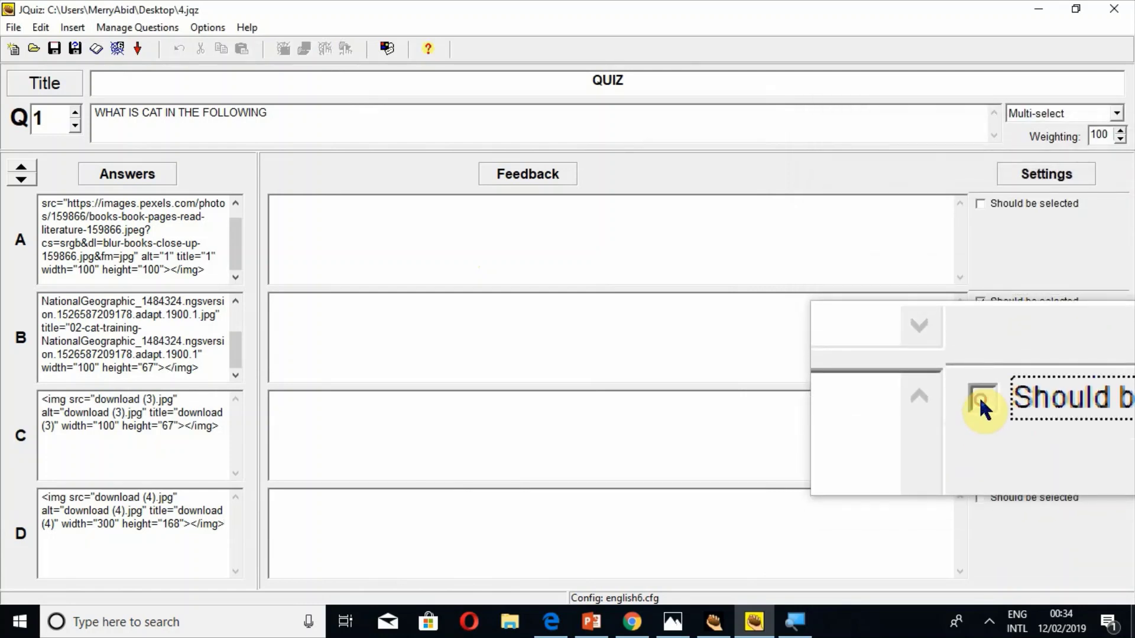
left_click(980, 496)
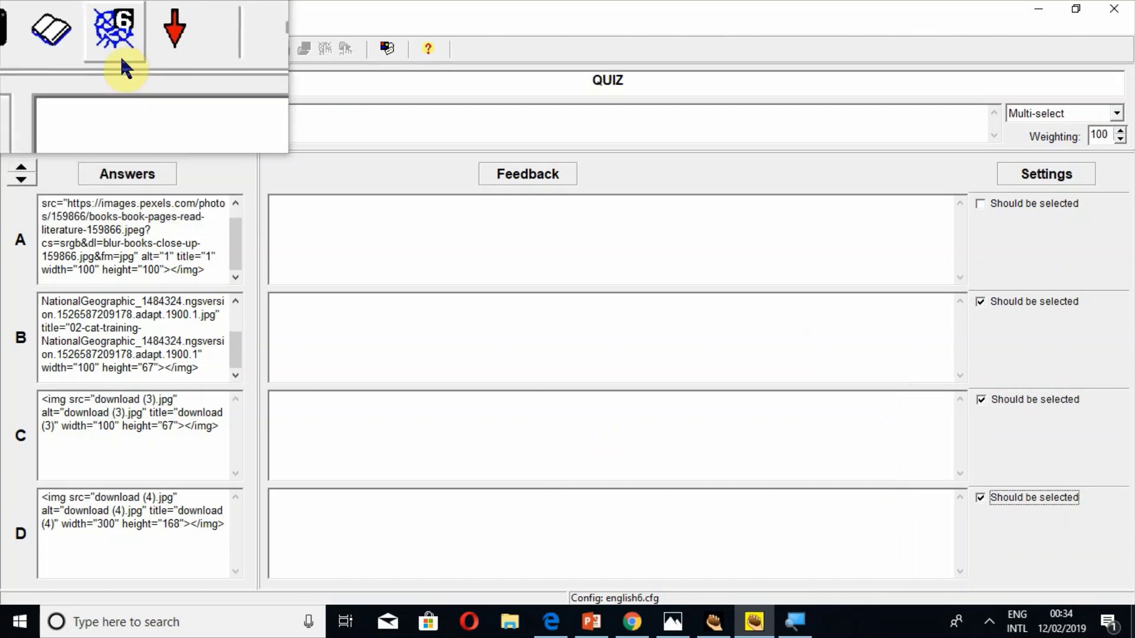
Export the quiz as an HTML 6 web page named 6 on the Desktop and view it in the browser
left_click(117, 50)
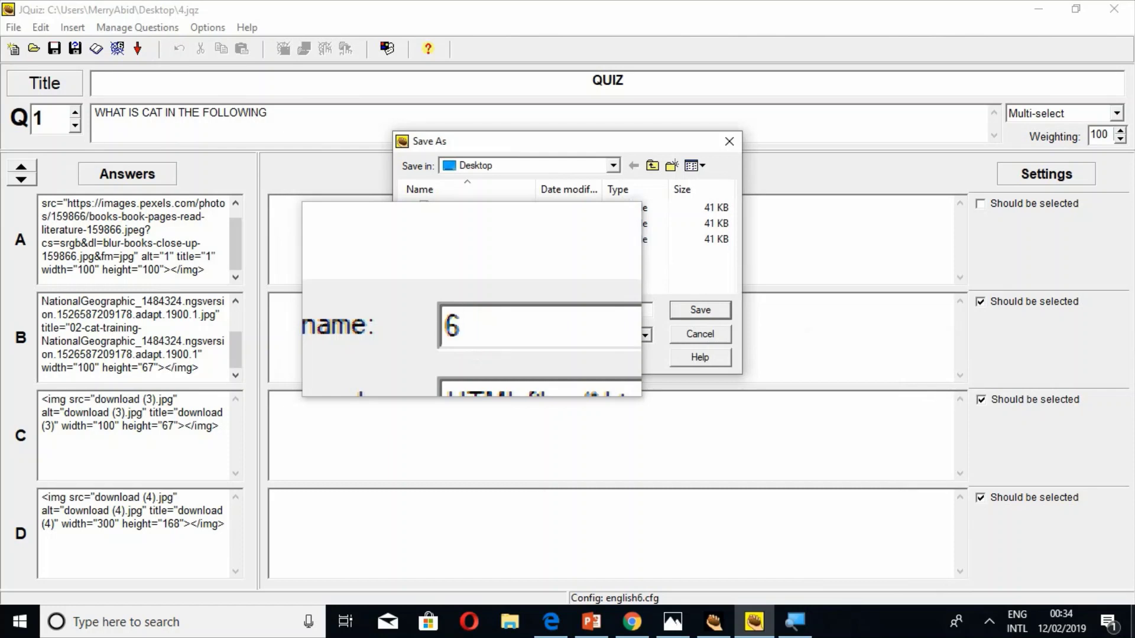
type("6")
key("Return")
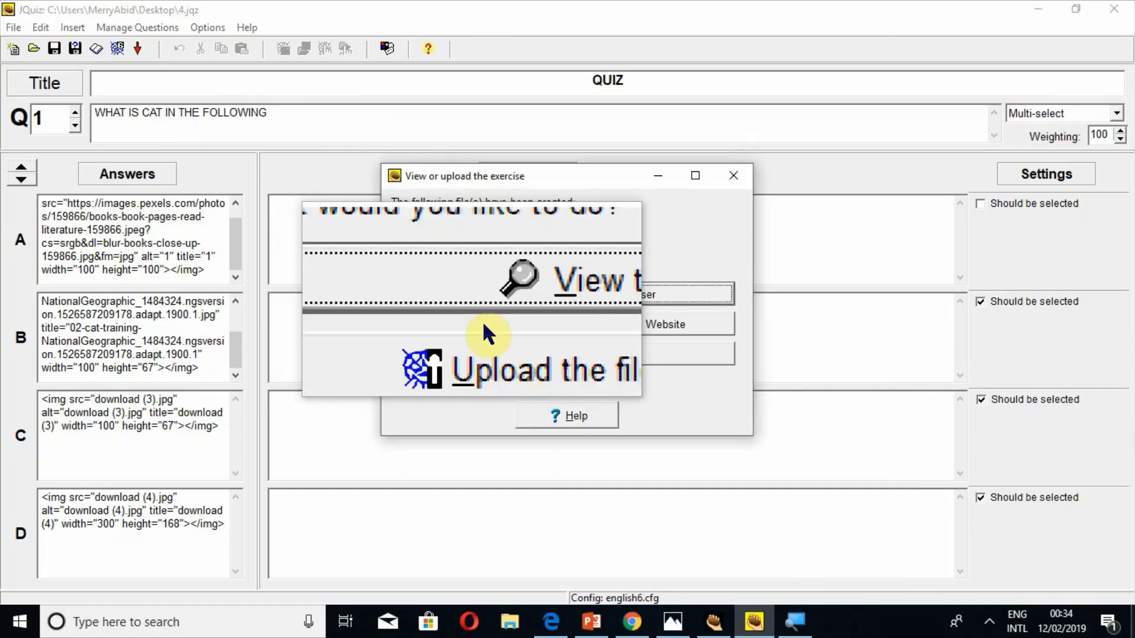
left_click(545, 297)
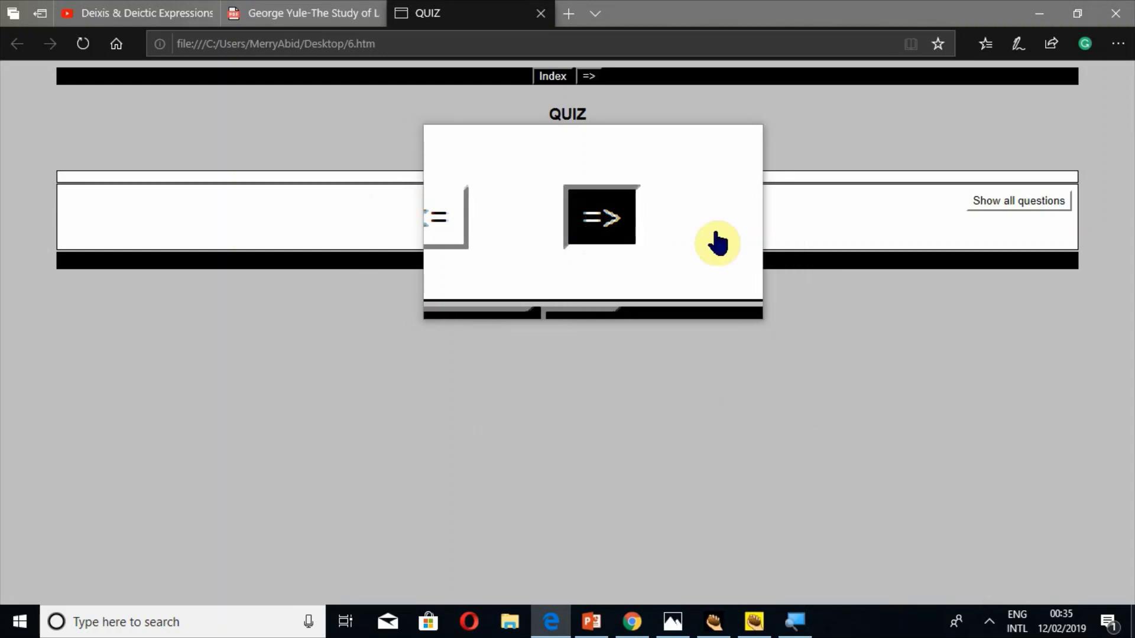
Bring up the cat question in the exported quiz and look over its four picture answers
left_click(595, 221)
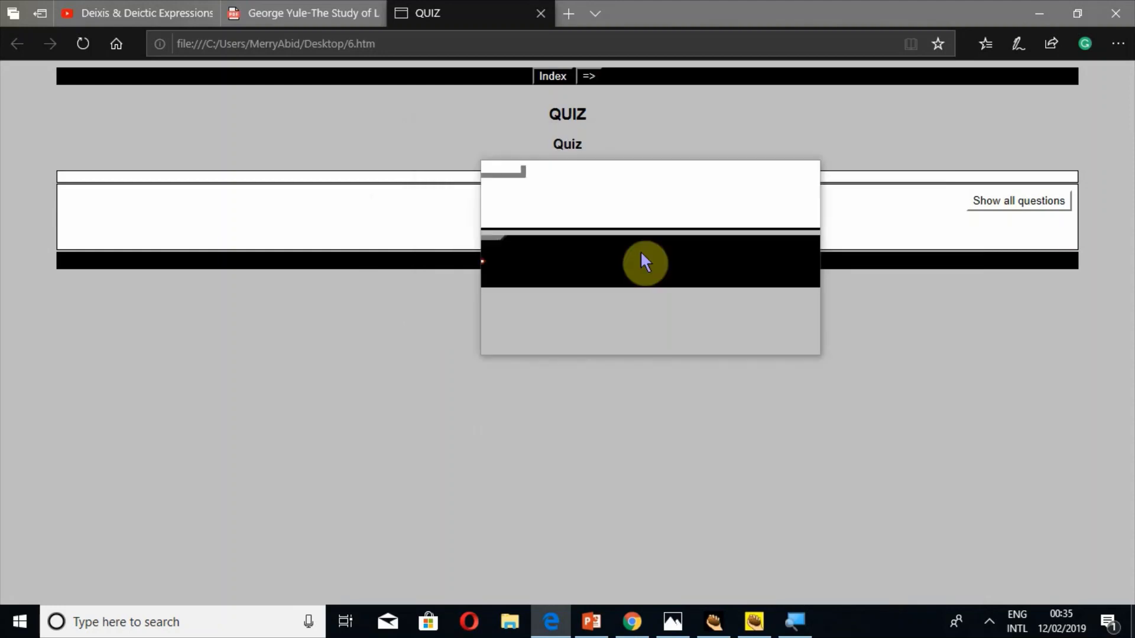
left_click(597, 231)
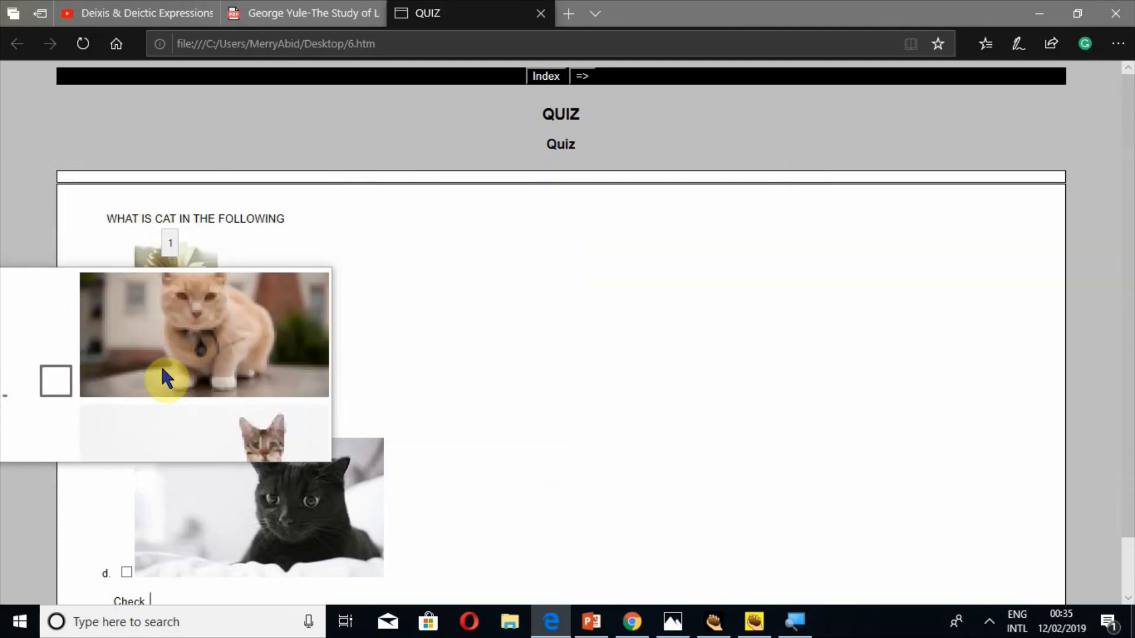
scroll(155, 428, "down", 1)
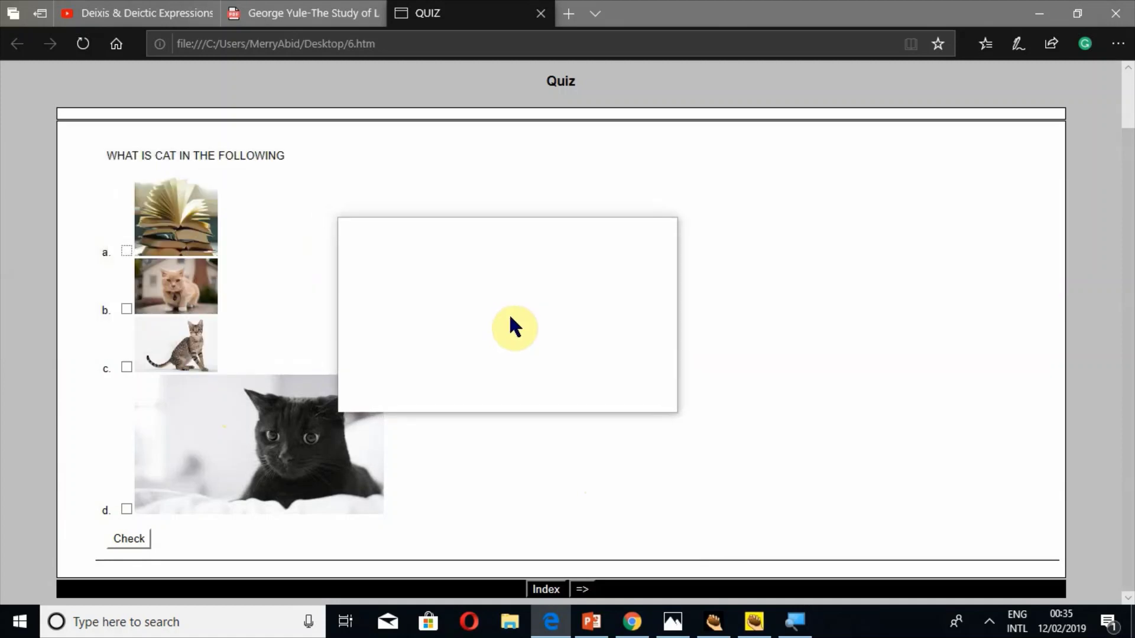
key("super+Escape")
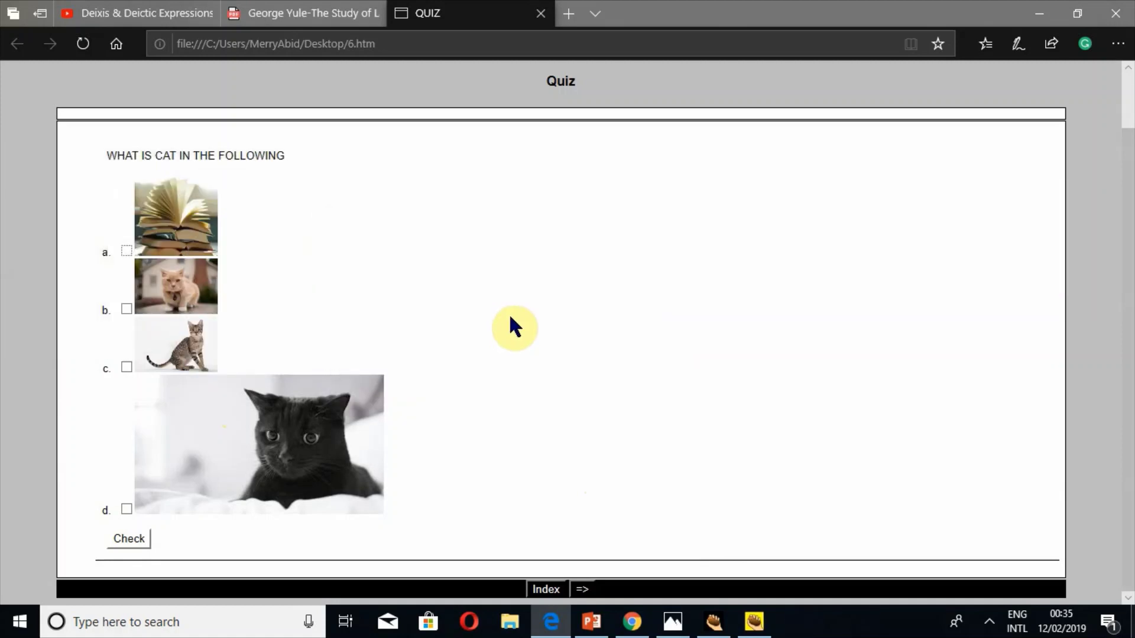
Test the exported quiz by checking answer a on its own and answer b on its own
left_click(123, 251)
left_click(126, 539)
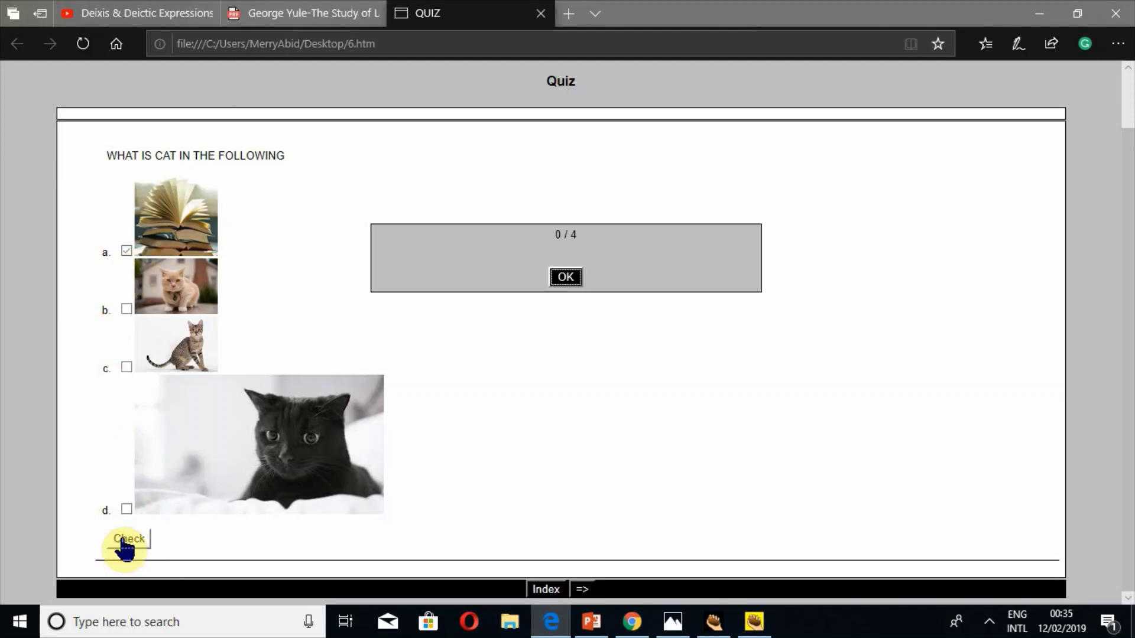
left_click(564, 277)
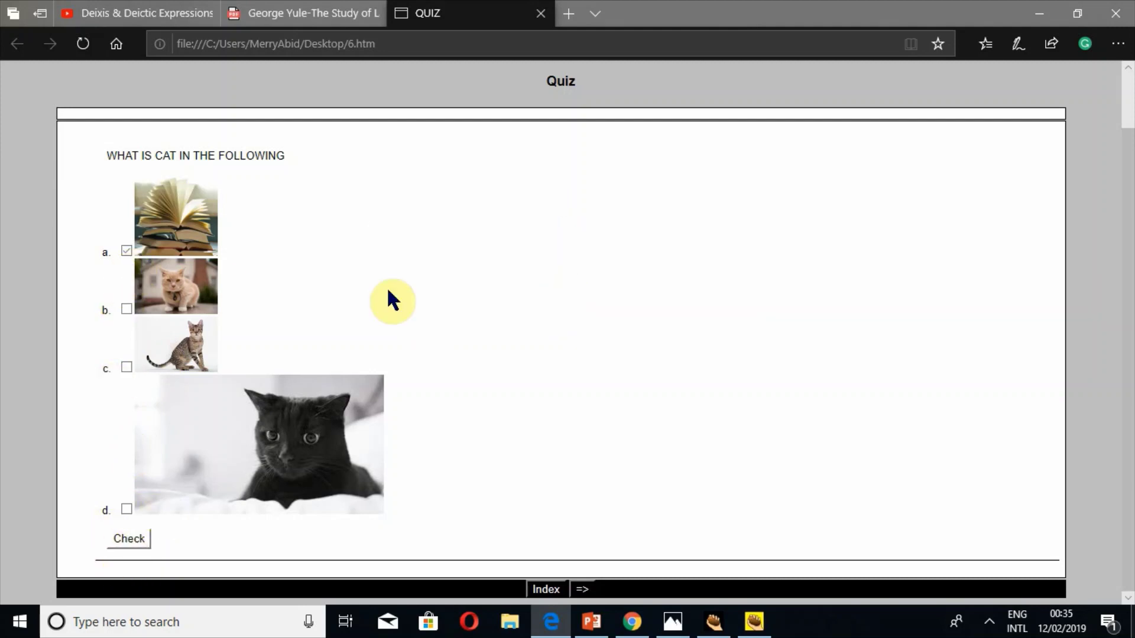
left_click(126, 308)
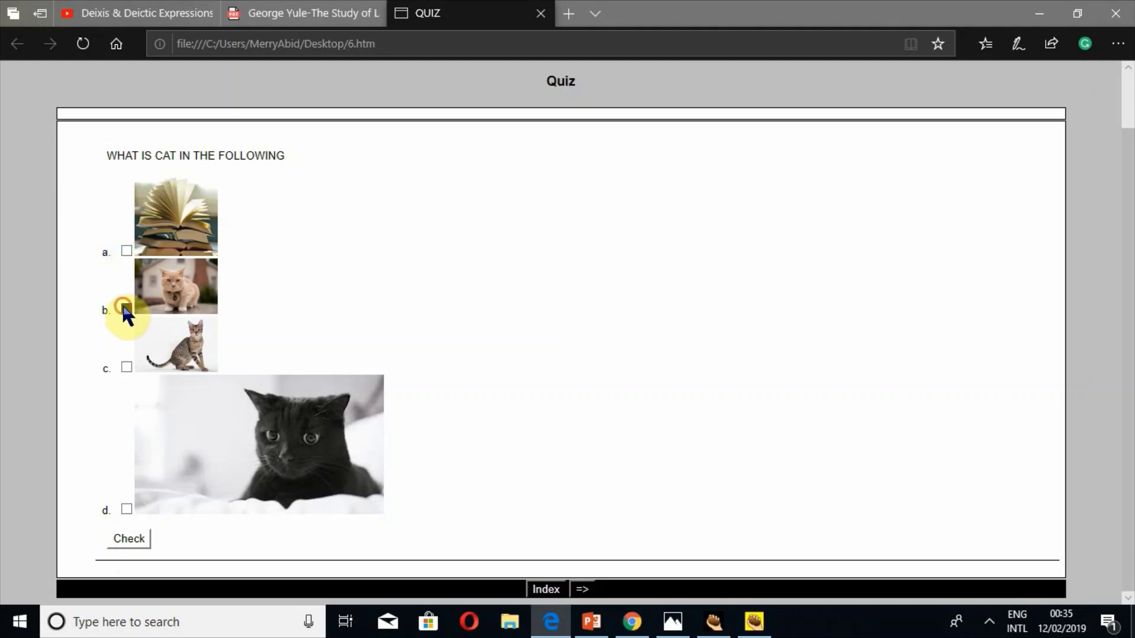
left_click(127, 540)
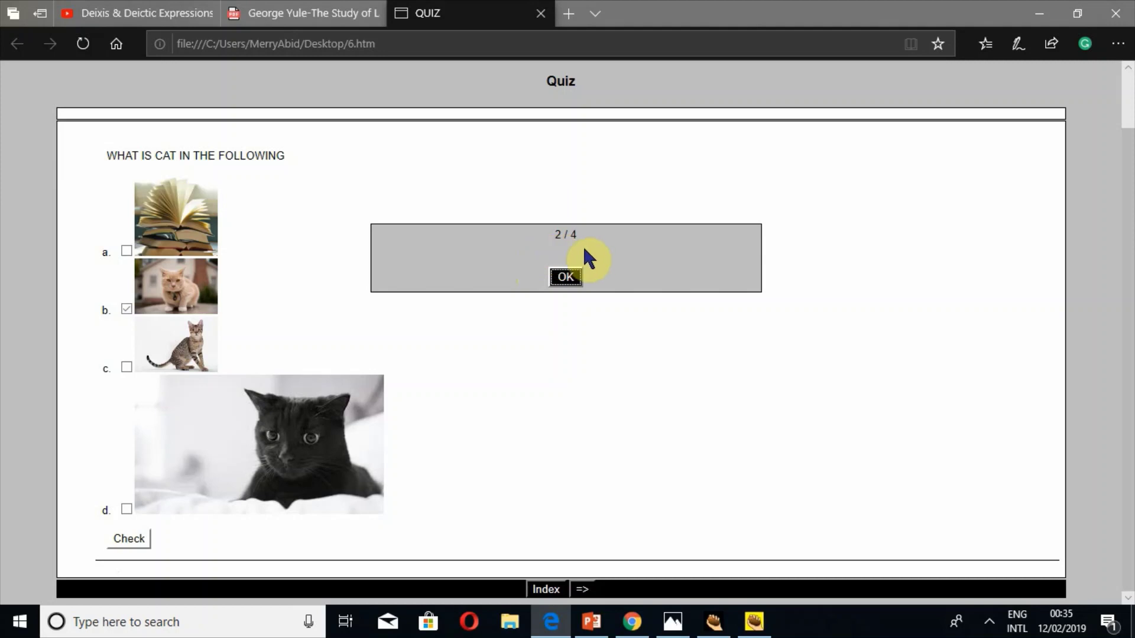
left_click(572, 277)
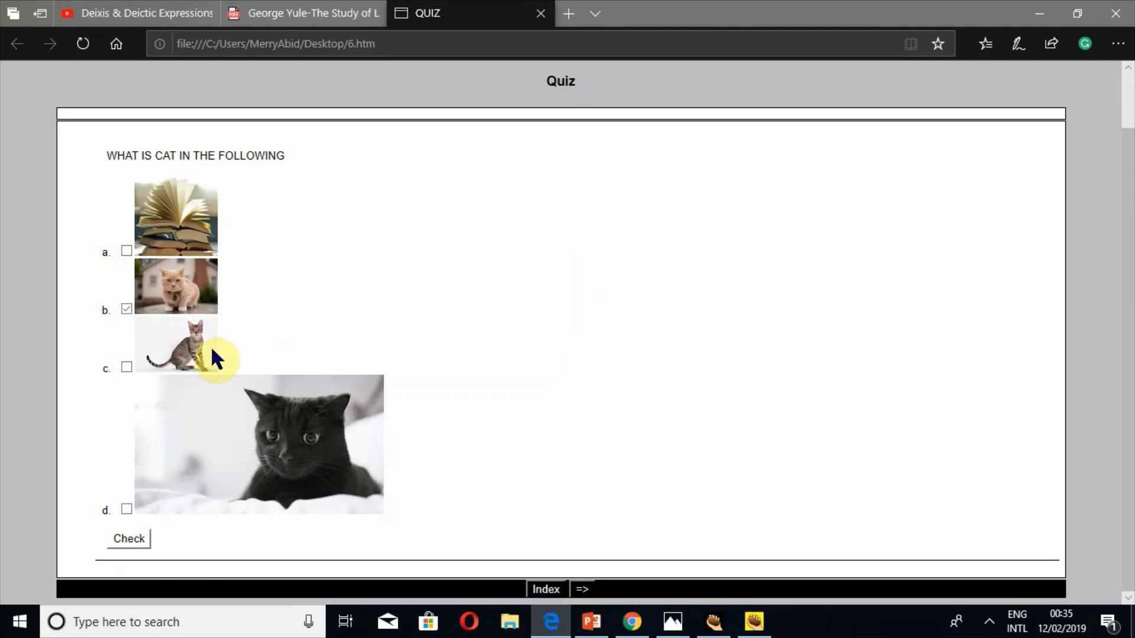
Add answers c and d to the selection, check the complete answer and switch back to JQuiz
left_click(126, 366)
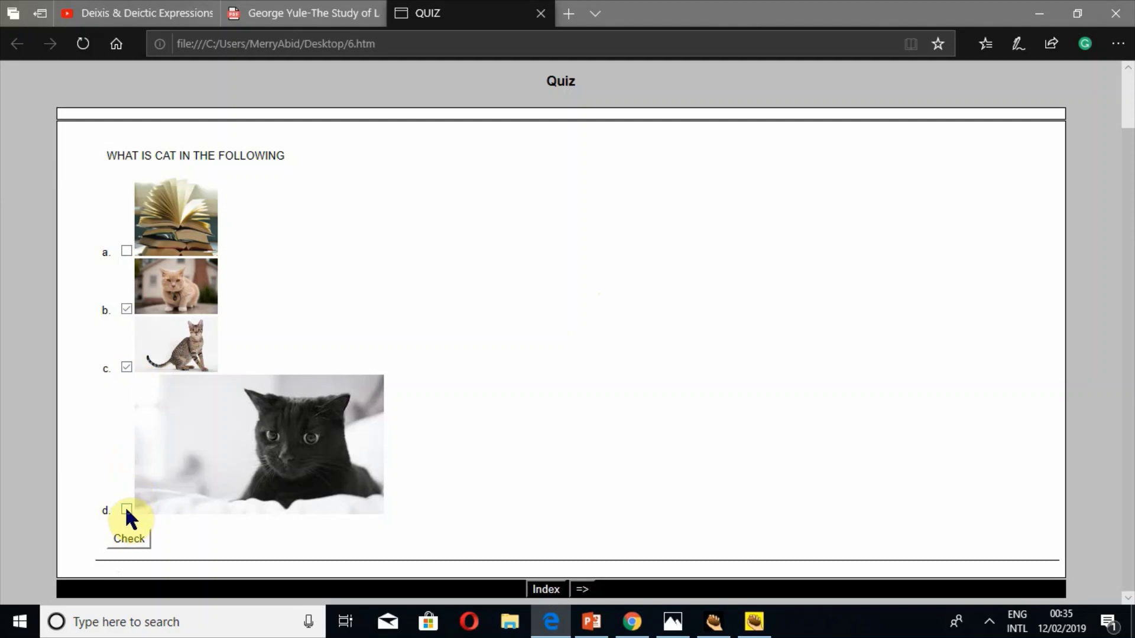
left_click(126, 509)
key("super+plus")
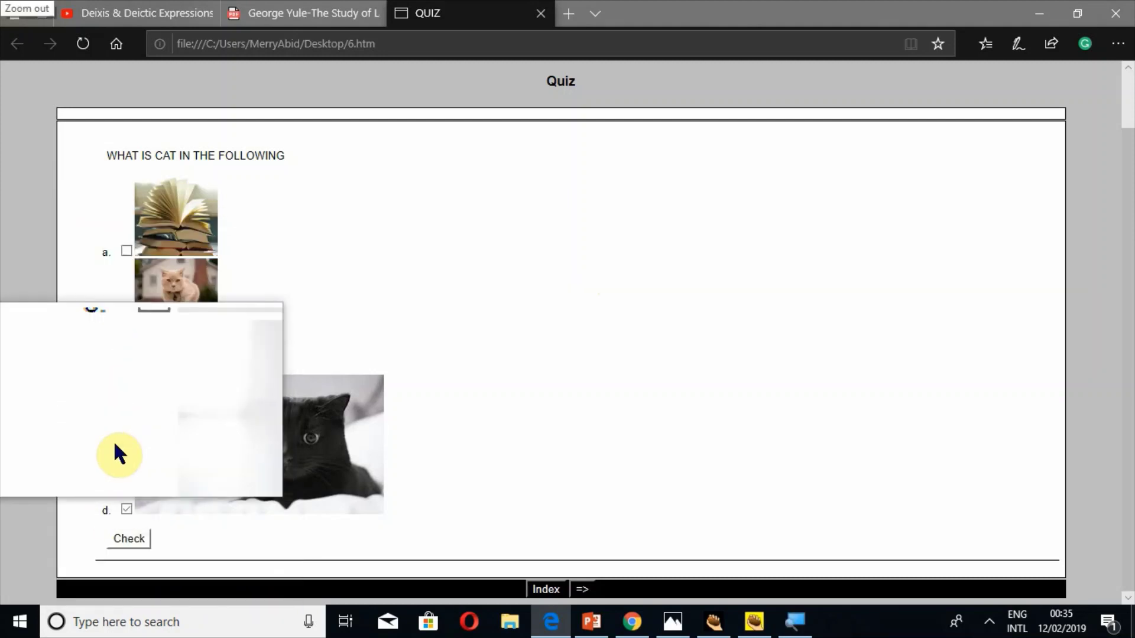
left_click(129, 538)
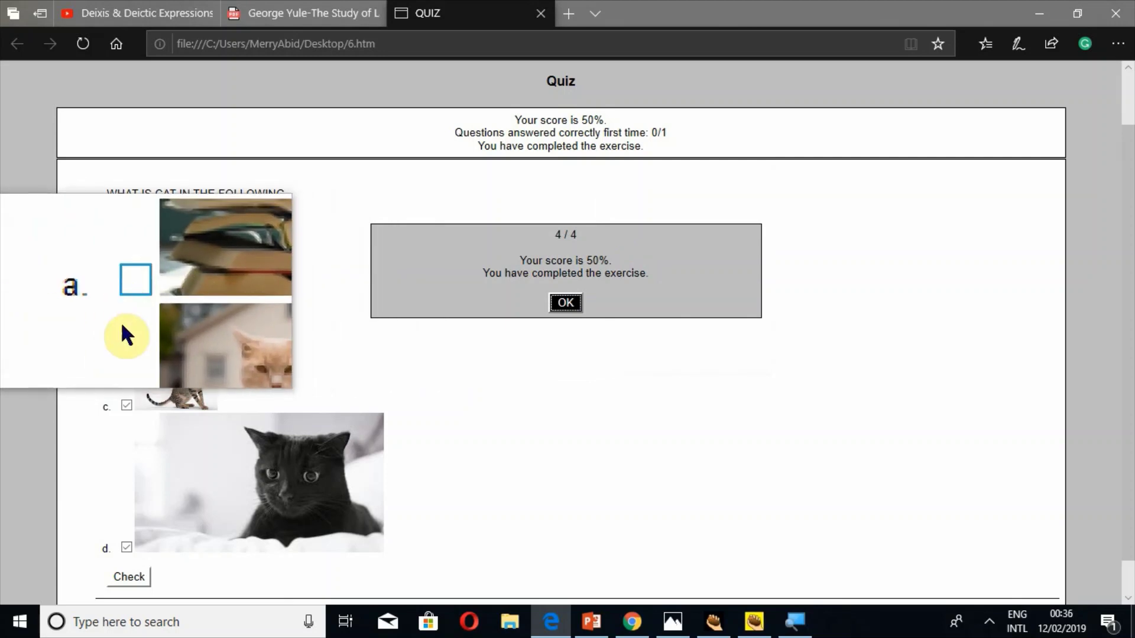
left_click(124, 353)
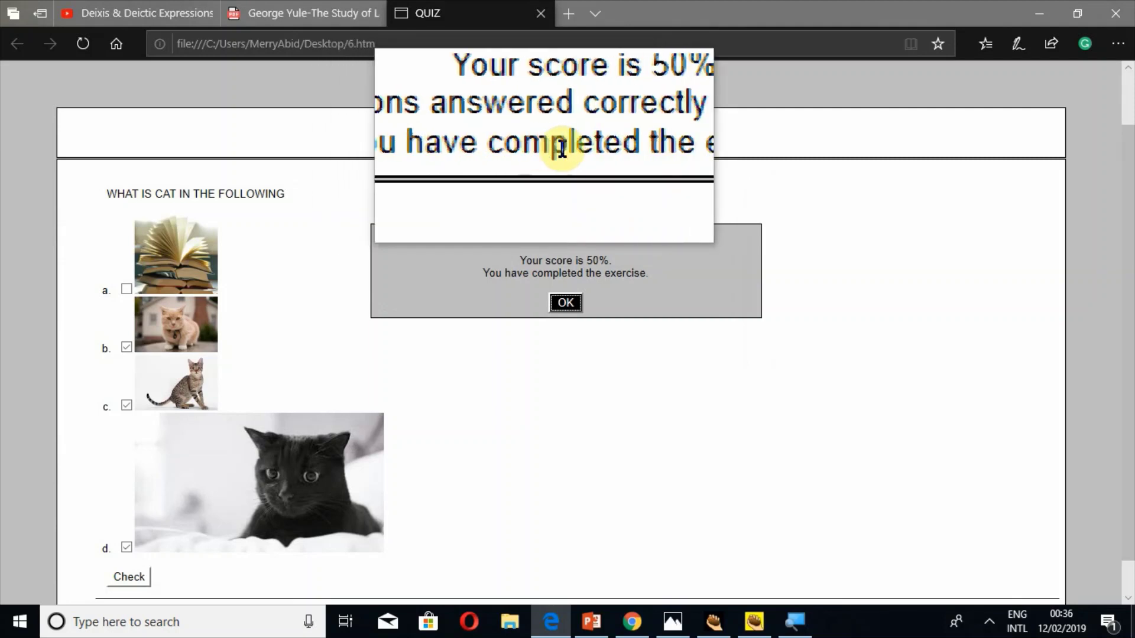
left_click(572, 297)
key("super+Escape")
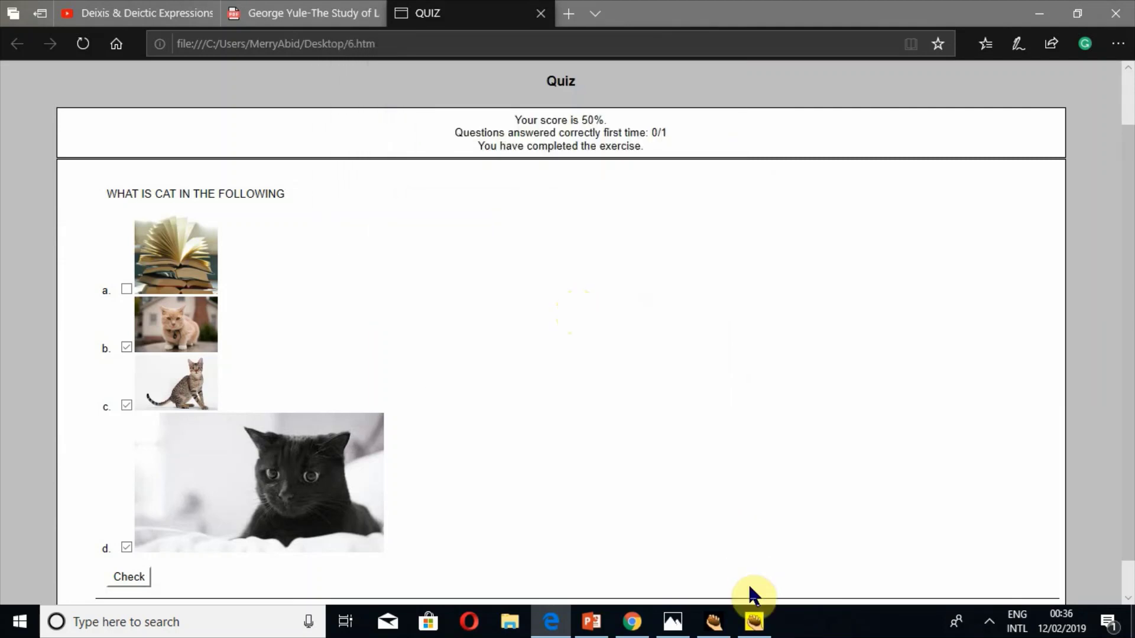
left_click(753, 622)
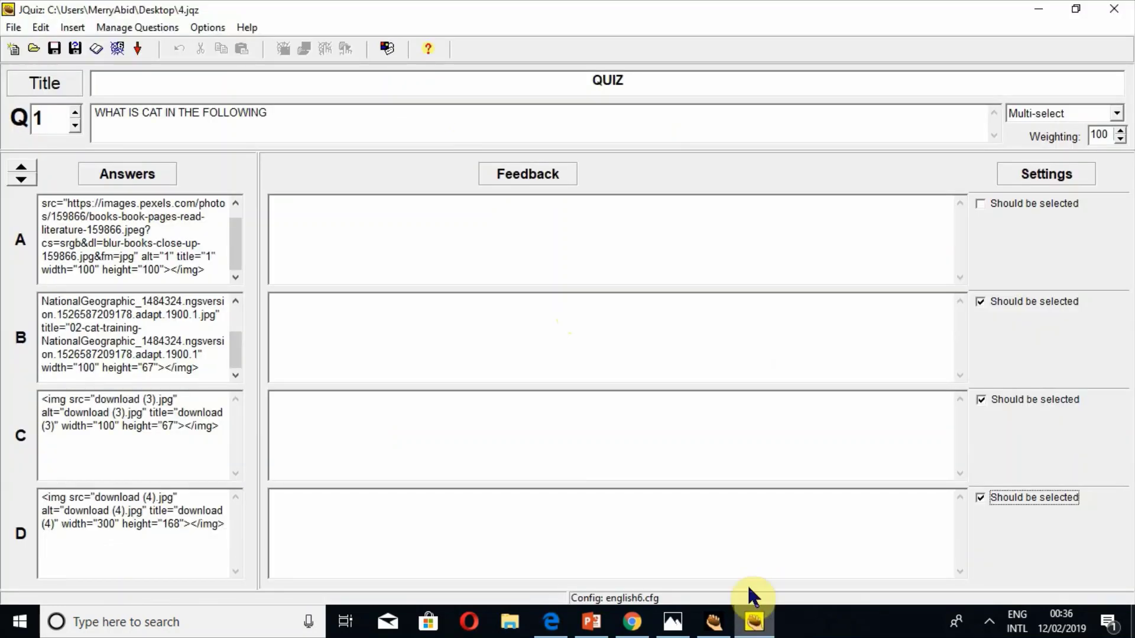
Change the cat question's type to Short-answer and stop accepting answers B, C and D as correct
left_click(1119, 115)
left_click(1097, 141)
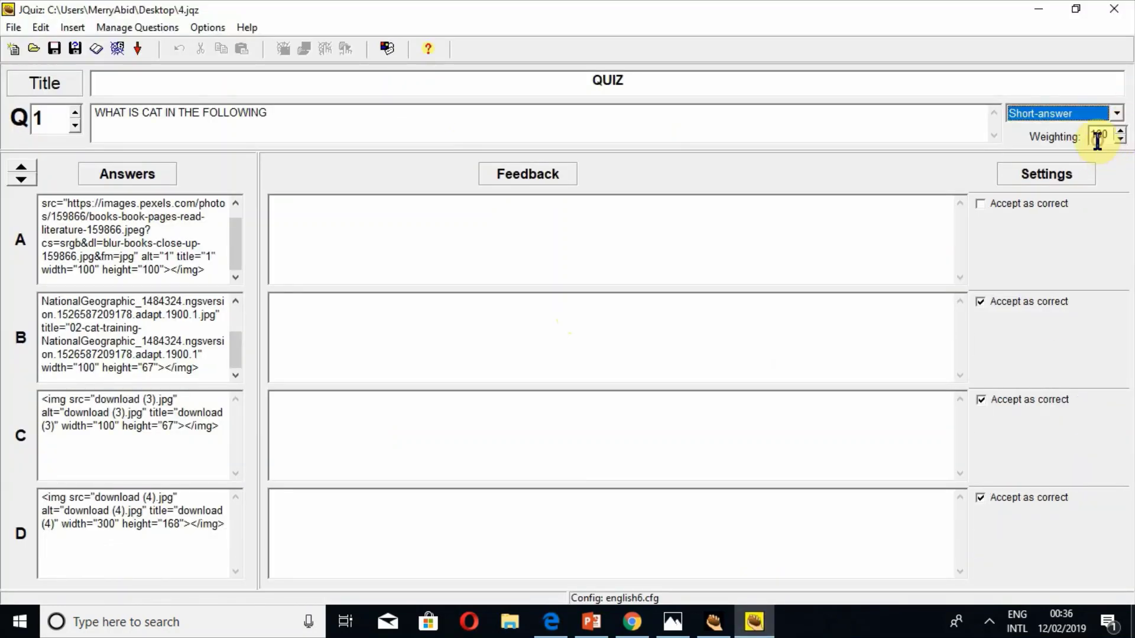
left_click(980, 302)
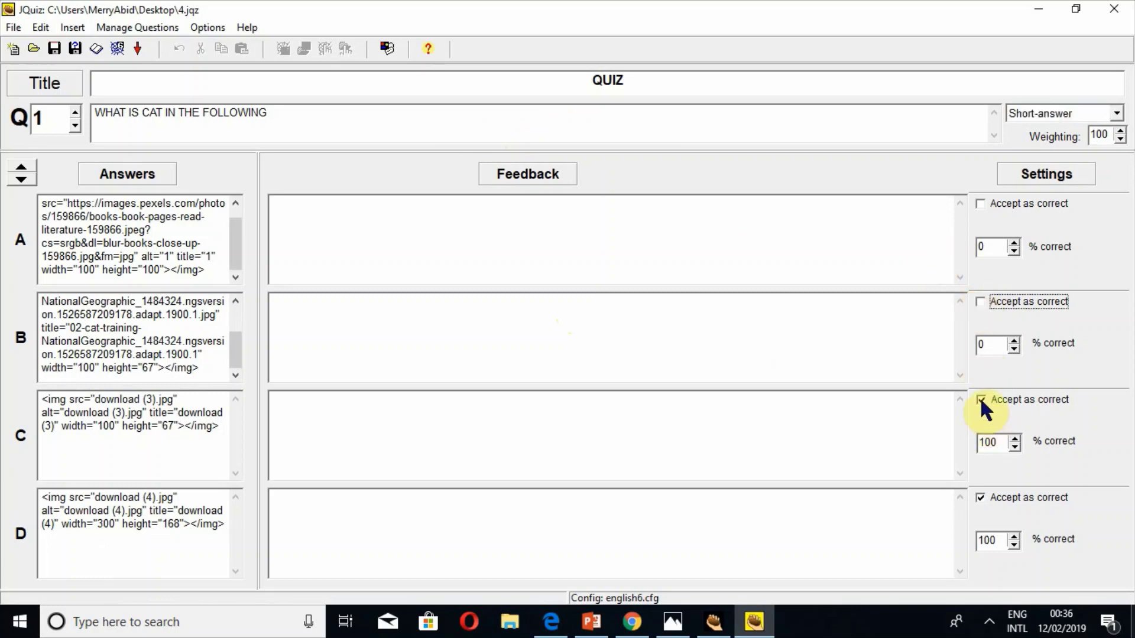
left_click(980, 401)
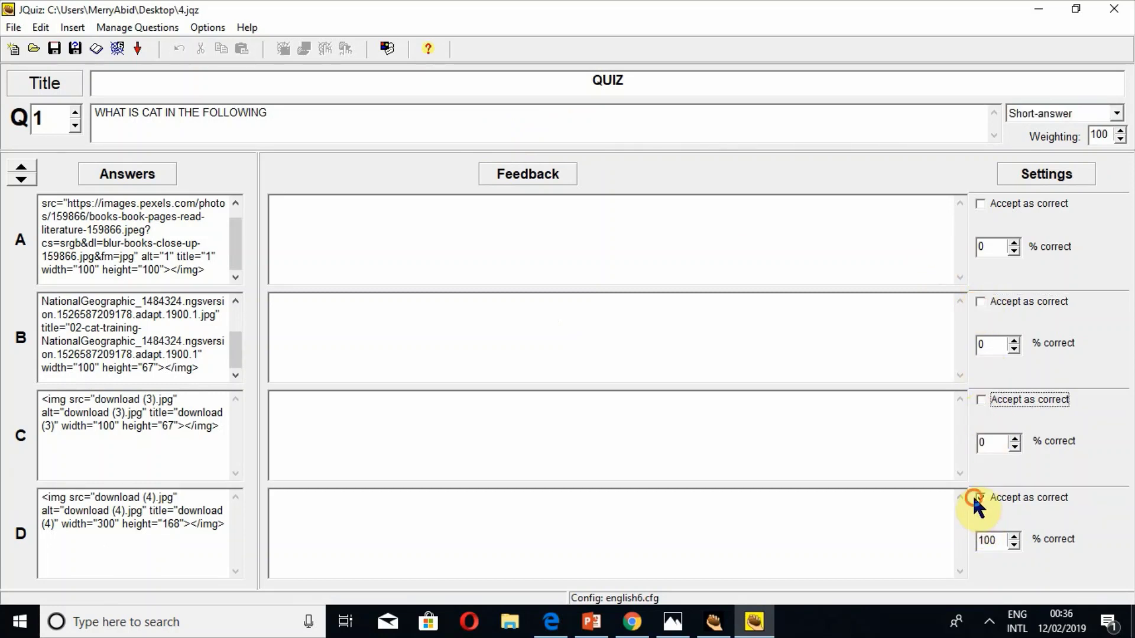
left_click(980, 497)
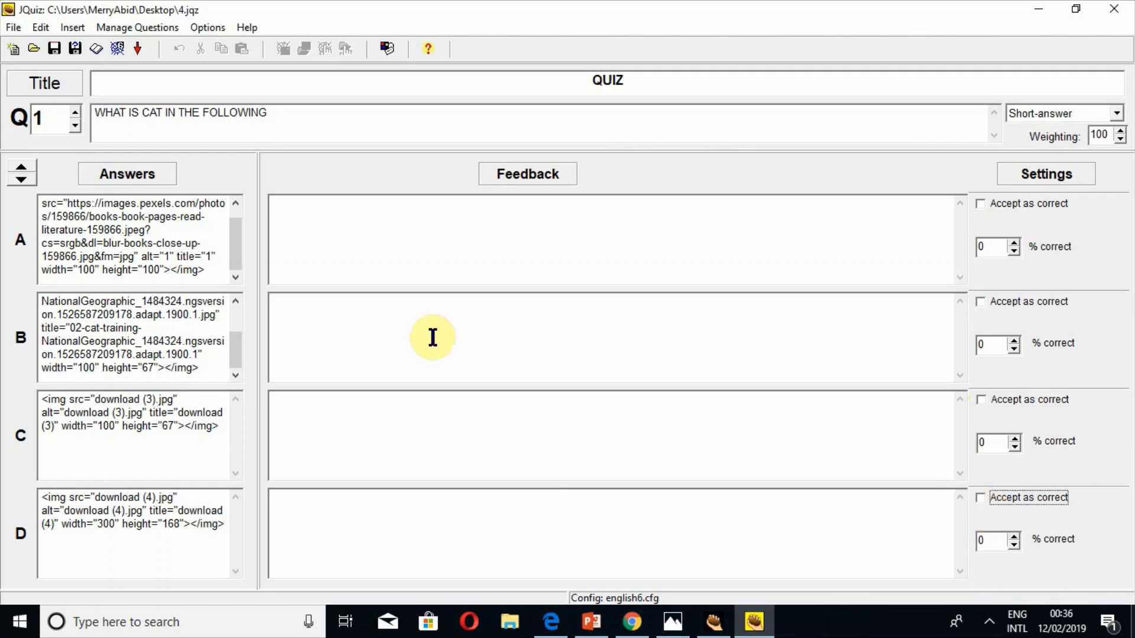
Delete the picture code from answers A, B, C and D
left_click(202, 244)
key("ctrl+a")
key("Delete")
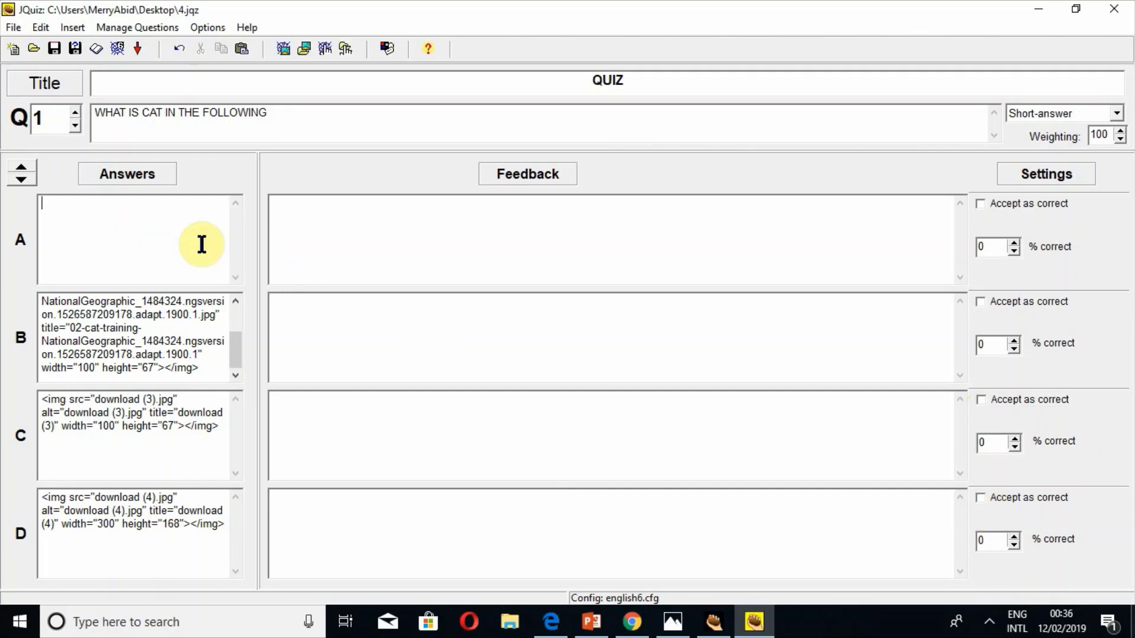
left_click(131, 354)
key("ctrl+a")
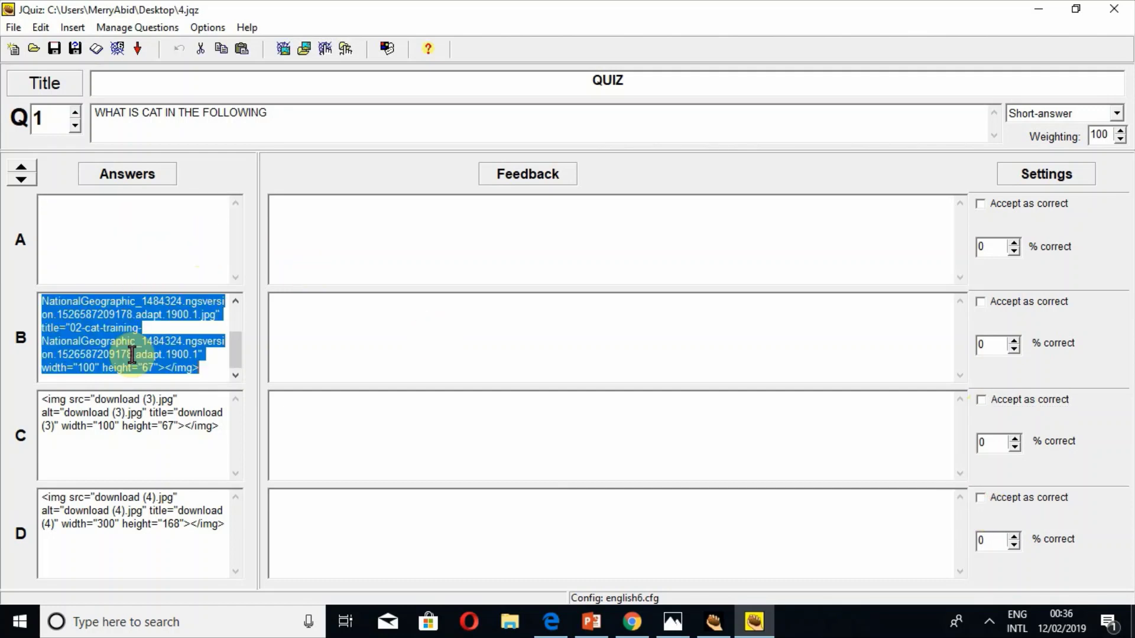
key("Delete")
left_click(125, 436)
key("ctrl+a")
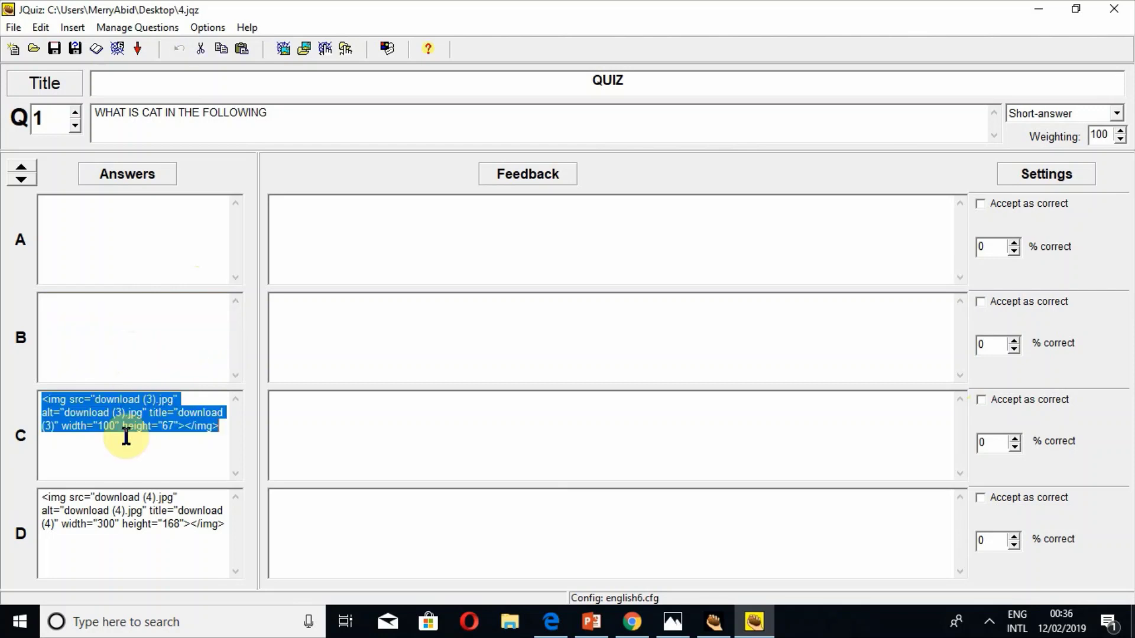
key("Delete")
left_click(111, 510)
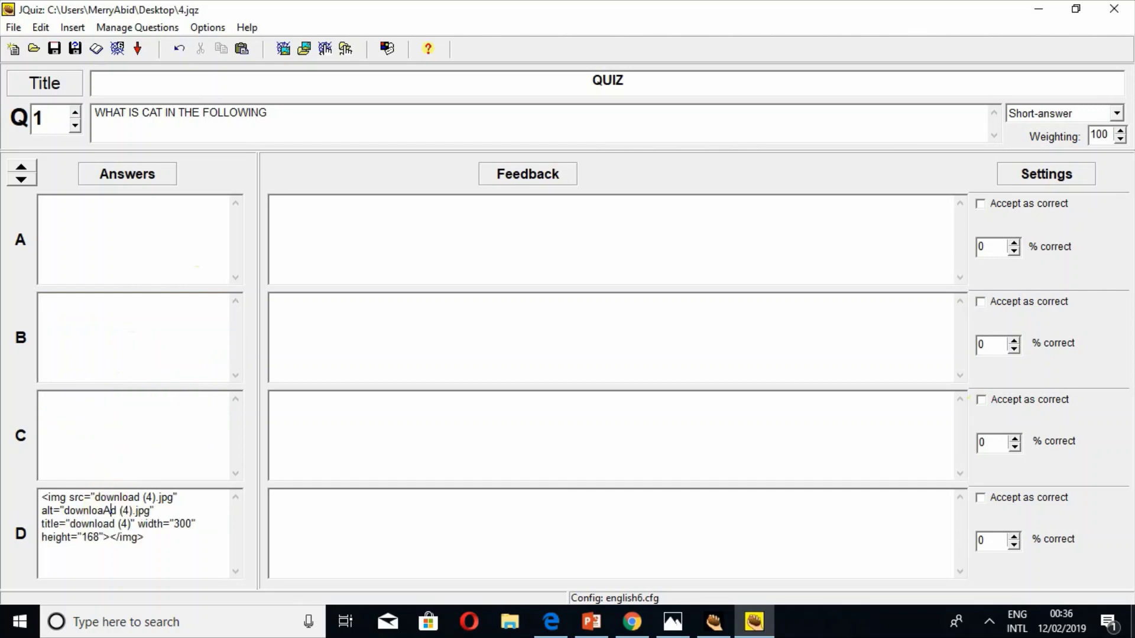
key("ctrl+a")
key("Delete")
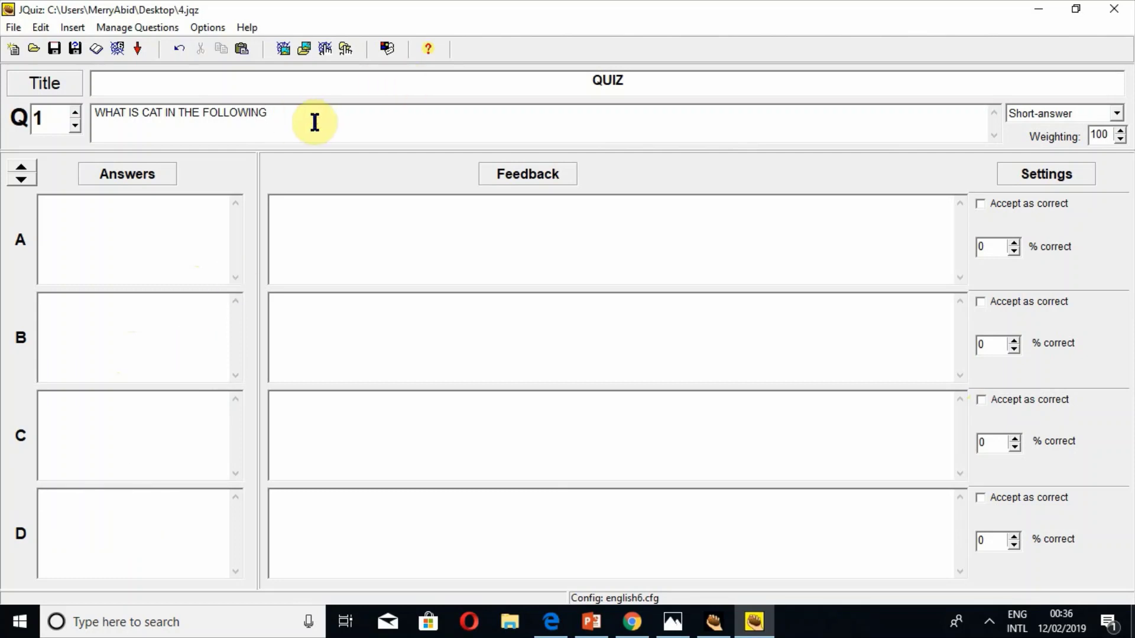
Replace the text of question 1 with WHAT IS PHYSICS
key("BackSpace")
key("BackSpace")
key("ctrl+a")
key("Delete")
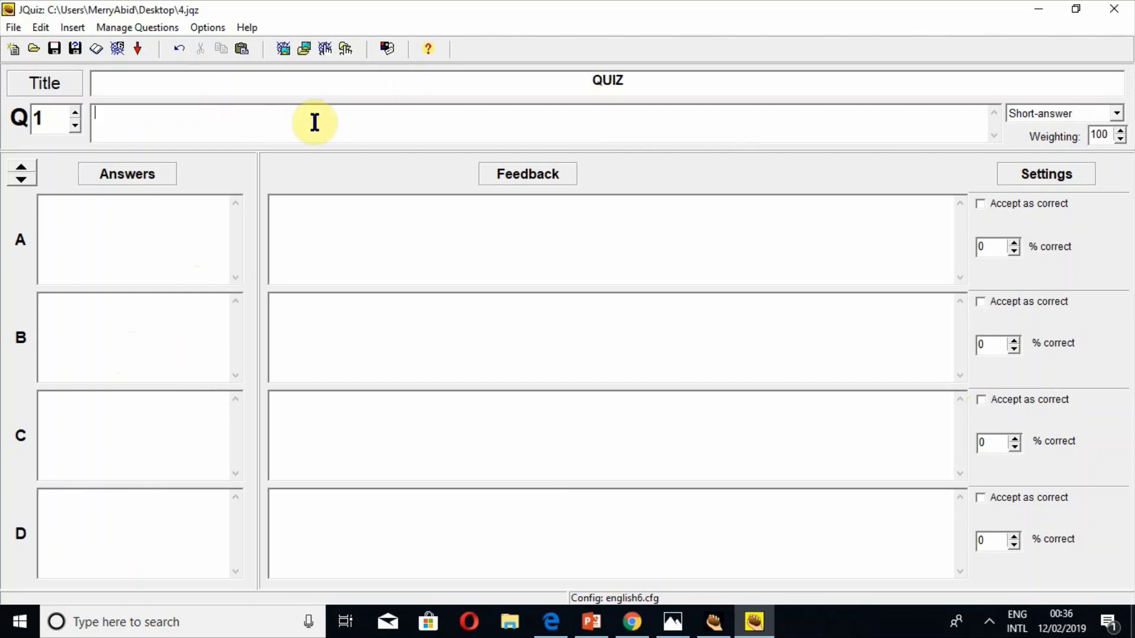
type("P")
key("BackSpace")
type("WHAT IS OF")
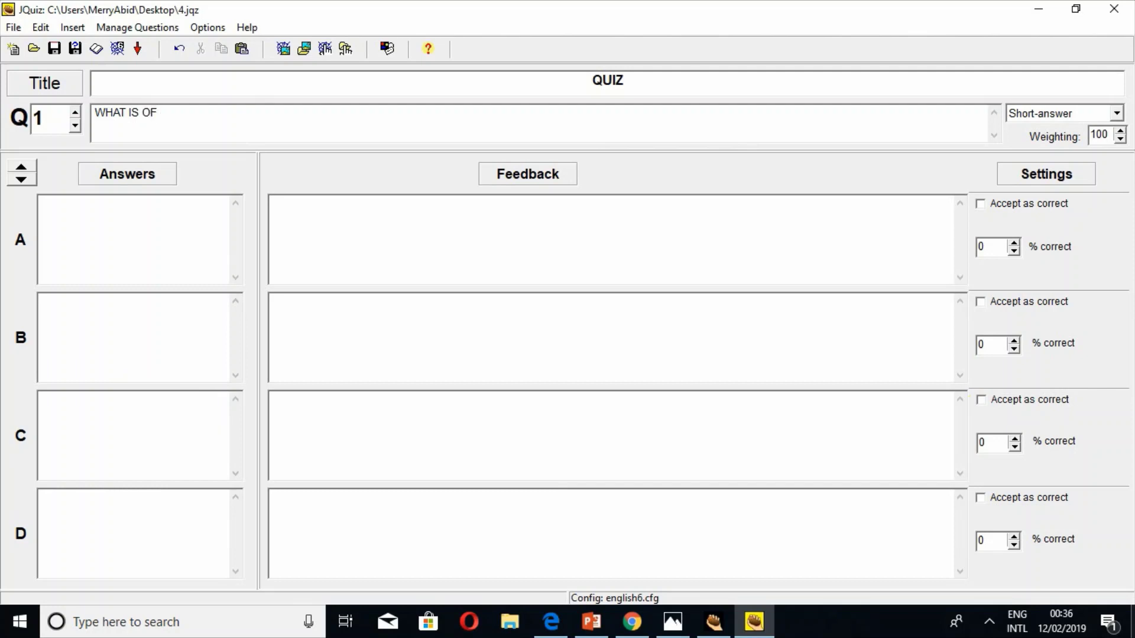
key("BackSpace")
type("HYSICS")
key("BackSpace")
type("P")
Enter STUDY OF MATTER, STUDY OF MIND and STUDY OF LANGUAGE as answers A, B and C
left_click(150, 237)
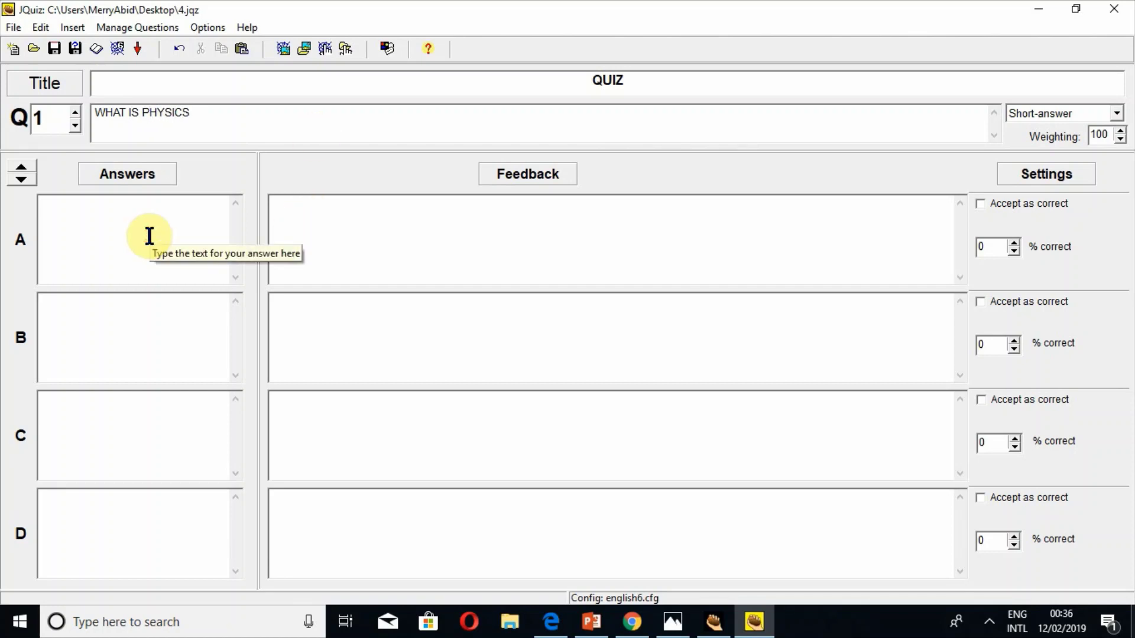
type("STUD")
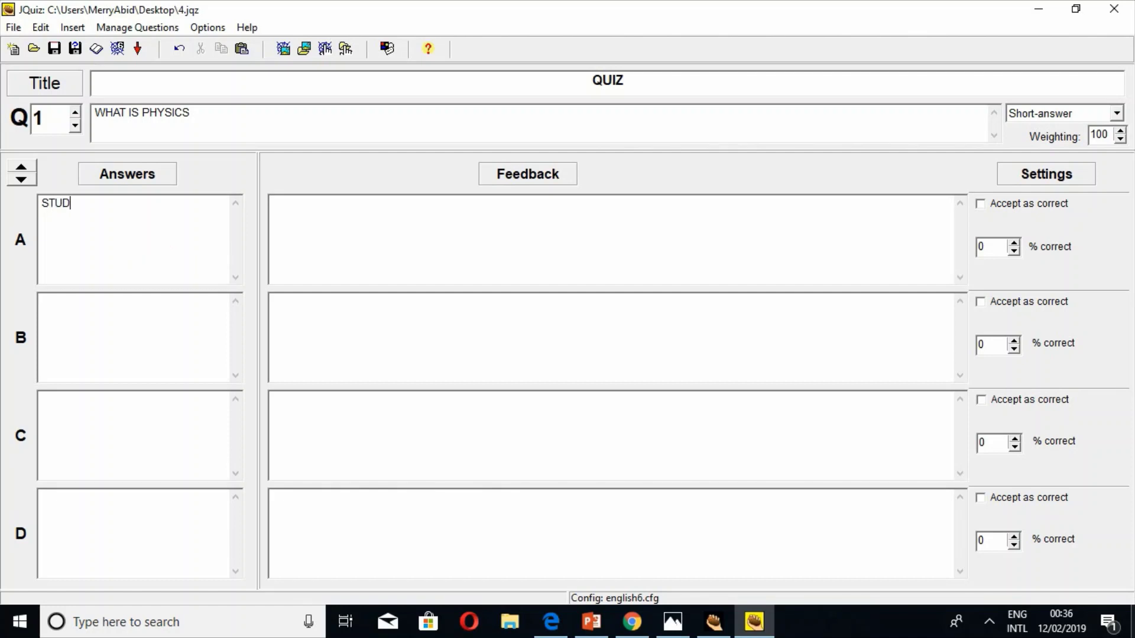
type("Y OF MATTER")
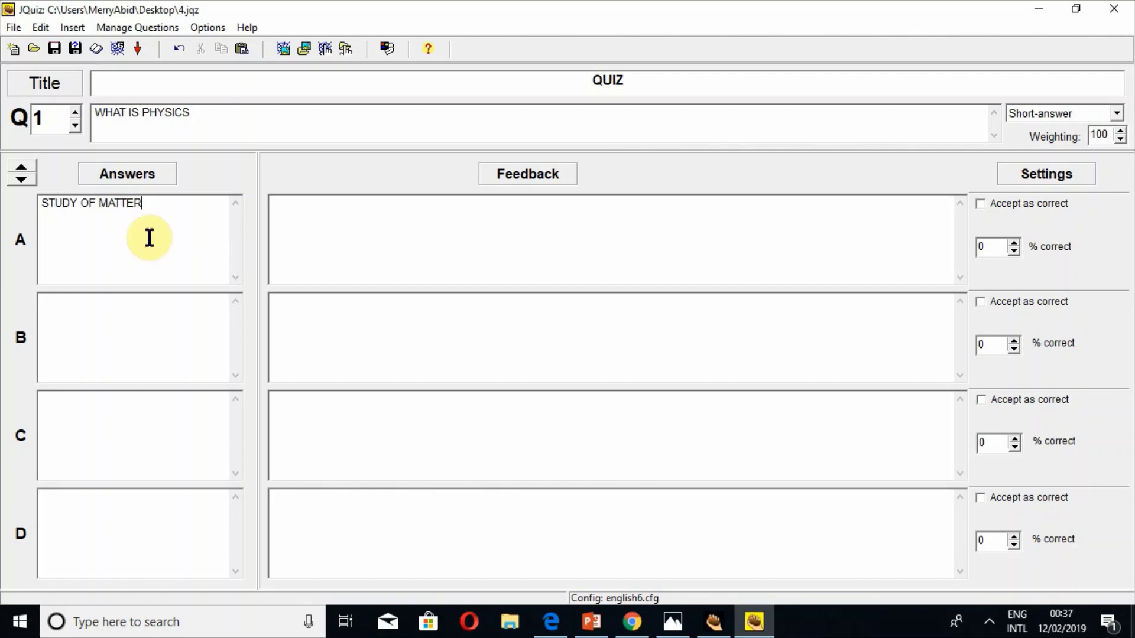
left_click(129, 324)
type("STUDY OF ")
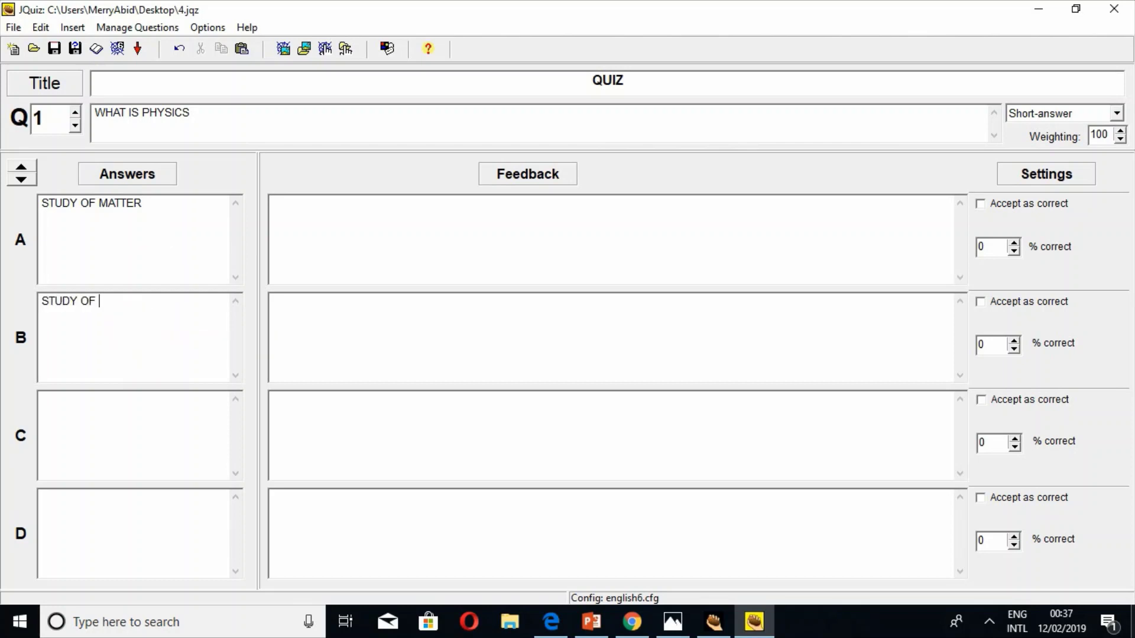
type("MIND")
left_click(70, 442)
type("STUDY OF LANG")
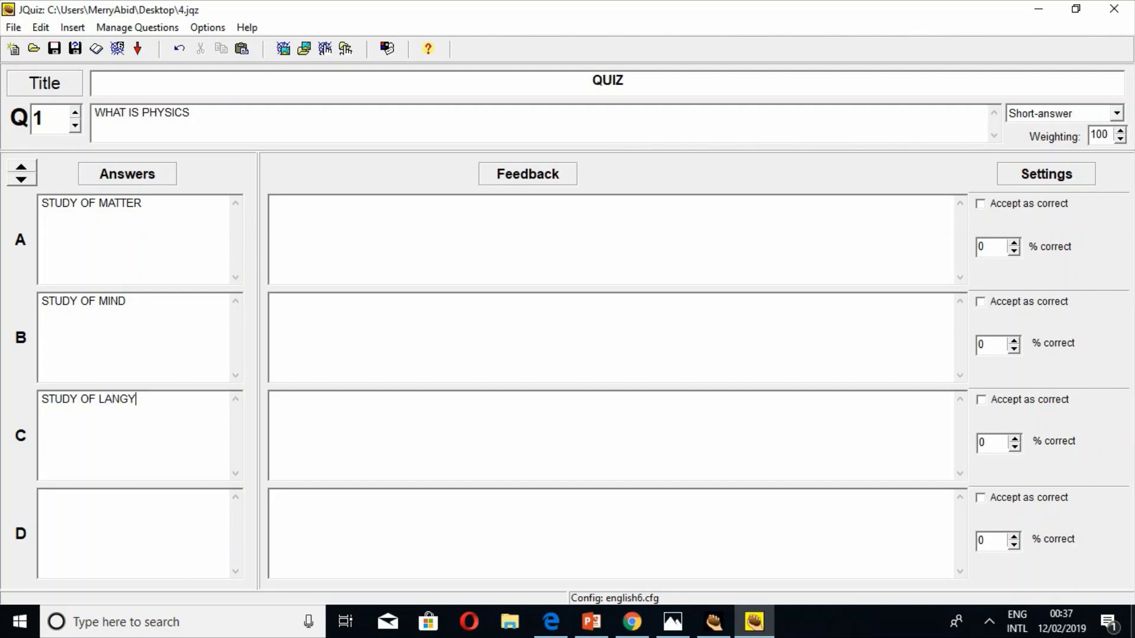
type("UAGE")
Accept answer A as correct, leaving its feedback empty
left_click(360, 212)
left_click(980, 203)
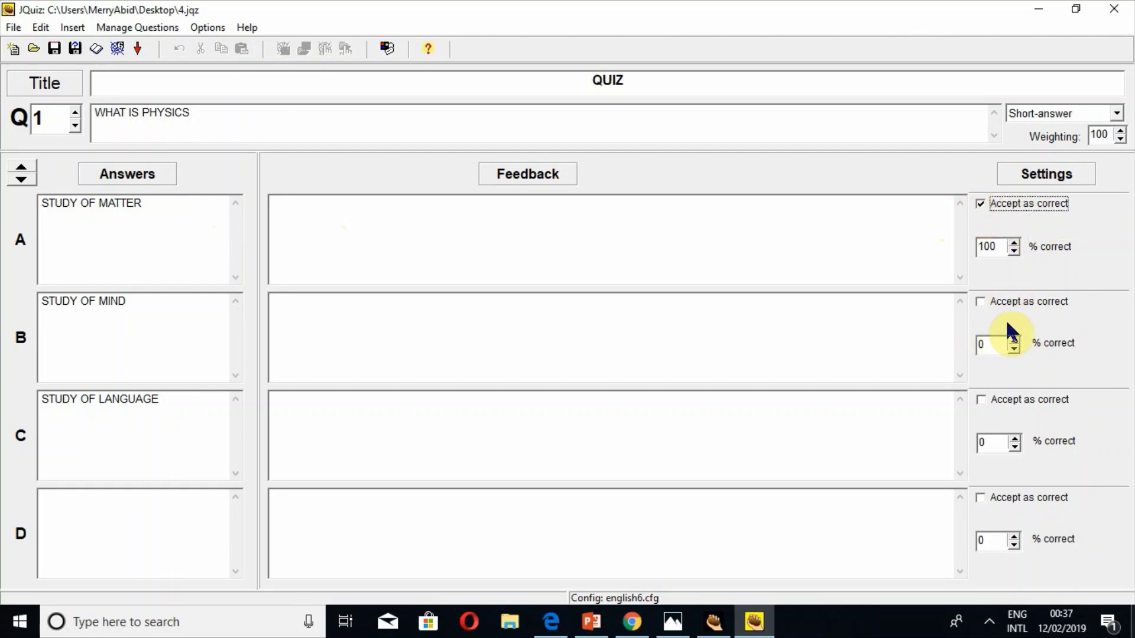
left_click(579, 222)
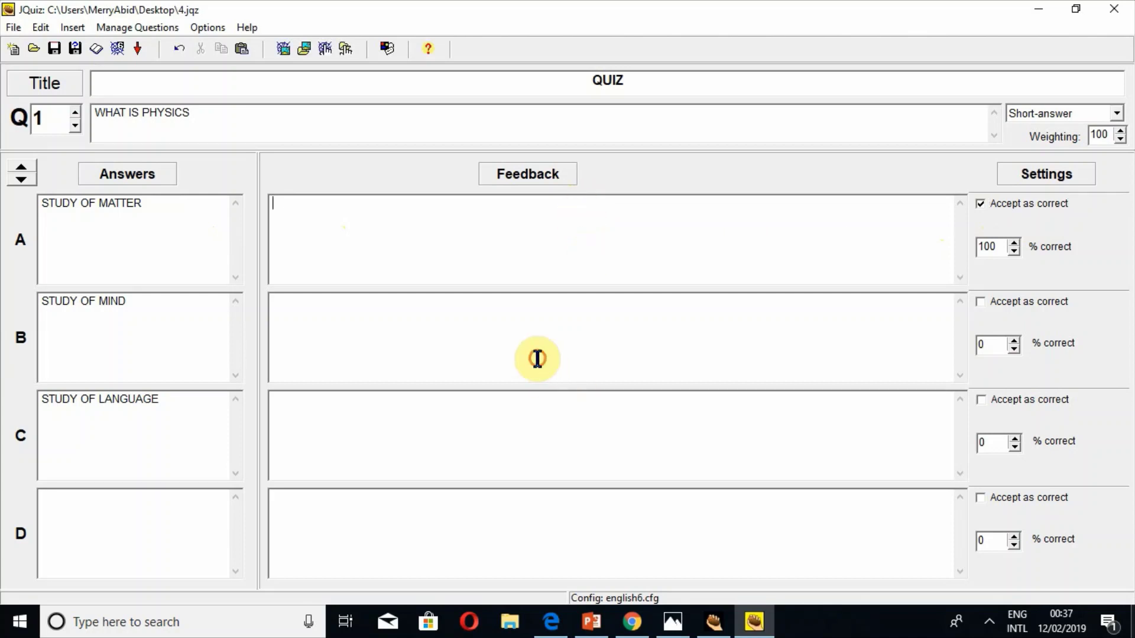
Export the short-answer quiz as a web page named 7 on the Desktop and view it in the browser
left_click(119, 48)
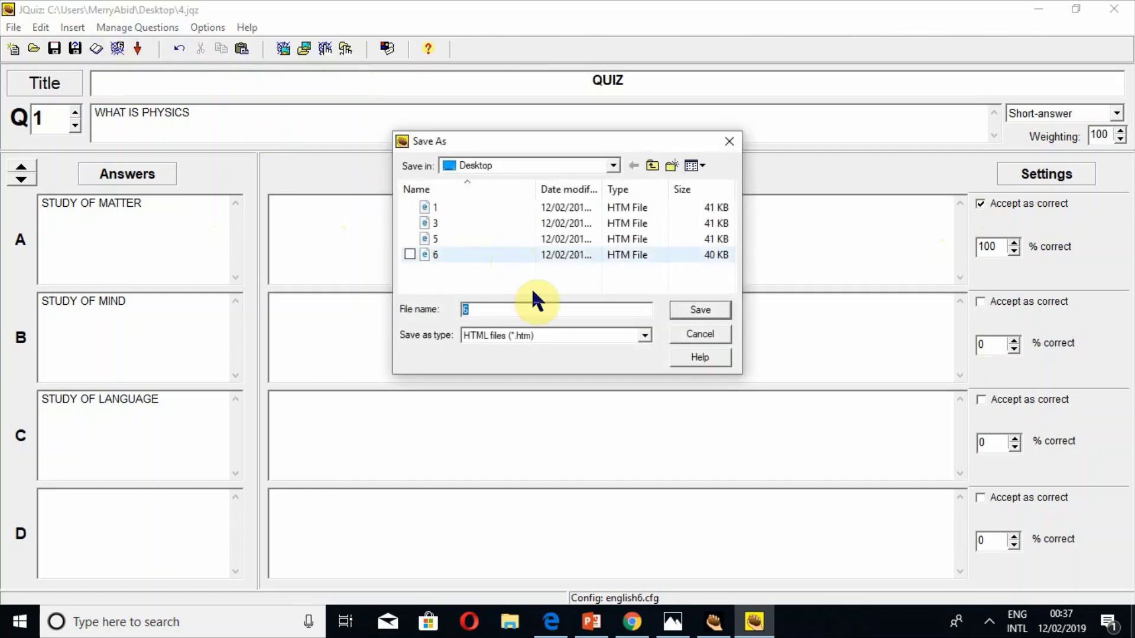
type("7")
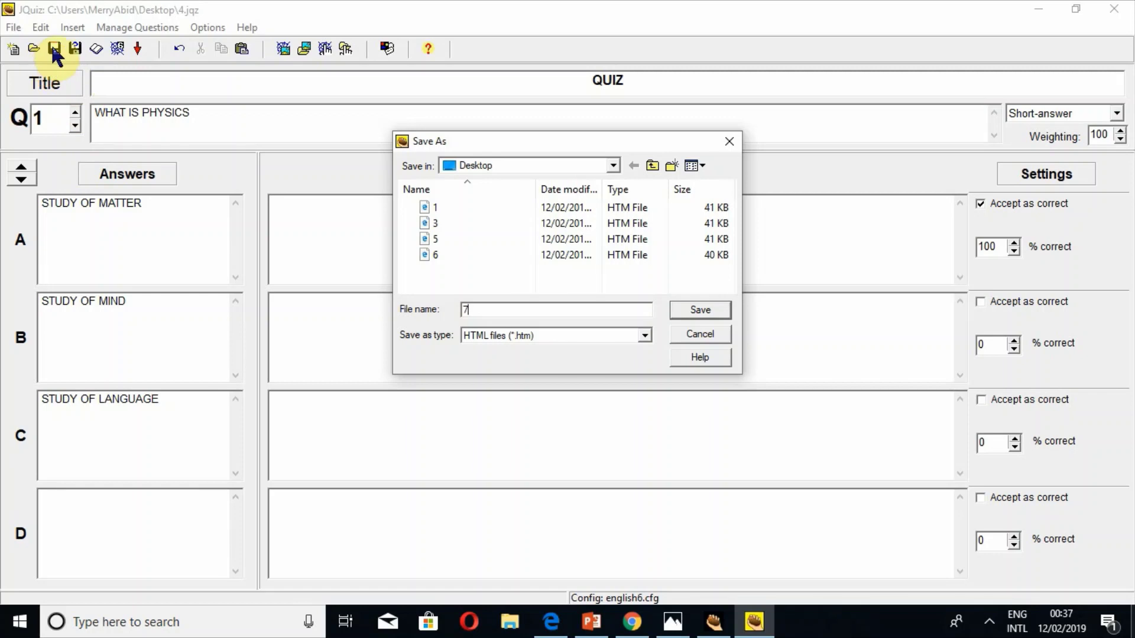
key("super+plus")
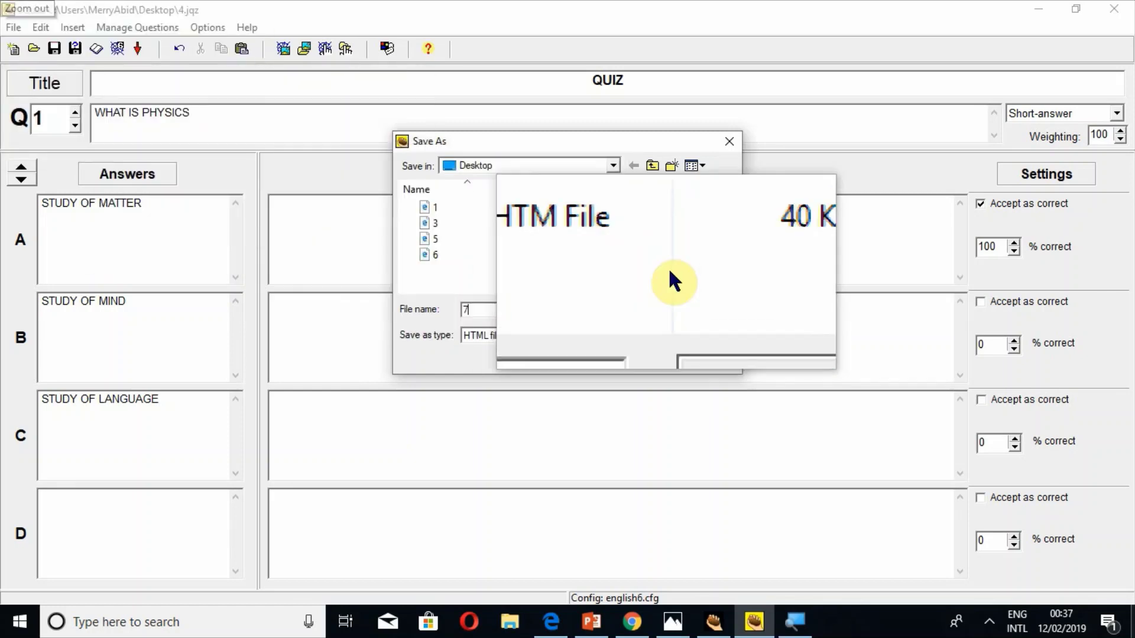
left_click(698, 313)
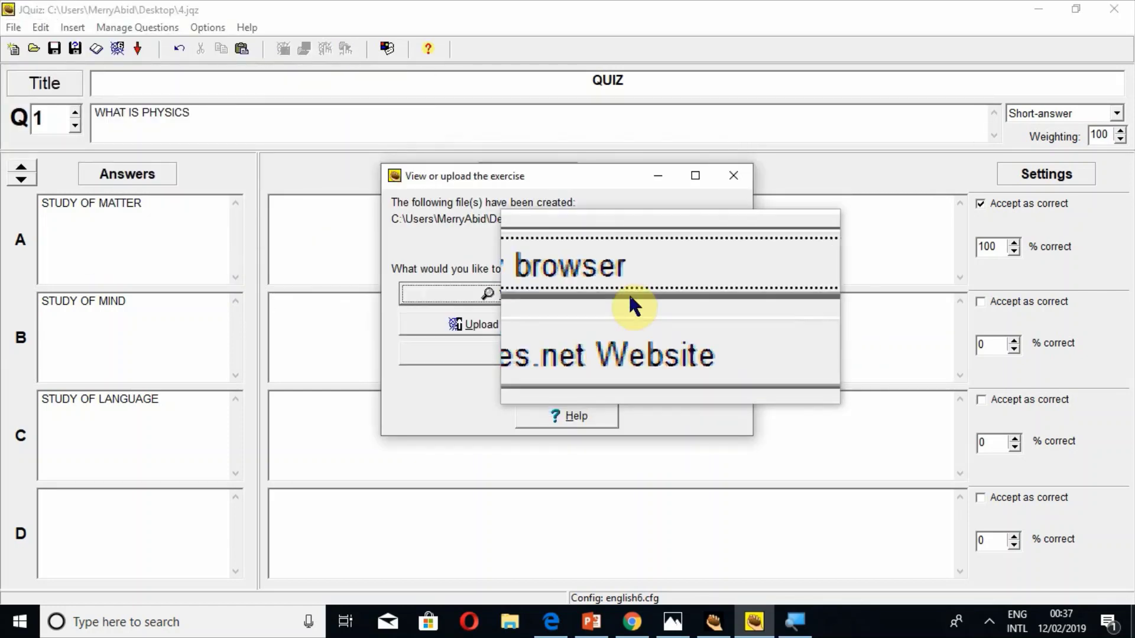
left_click(620, 293)
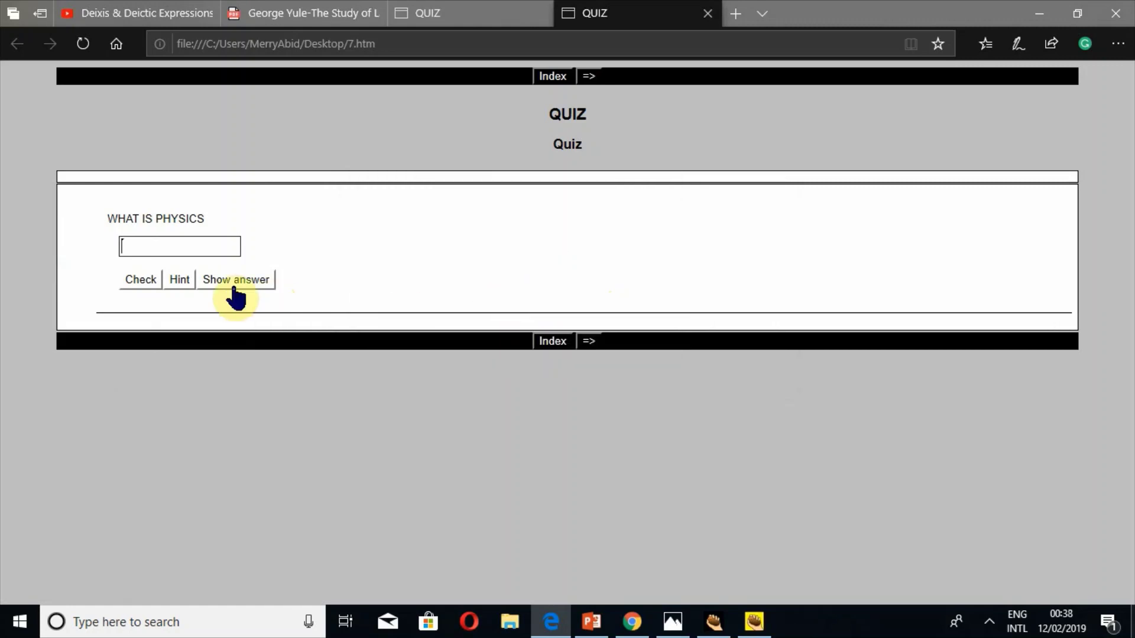
Request a hint for the physics question, magnify the hint and dismiss it
left_click(179, 283)
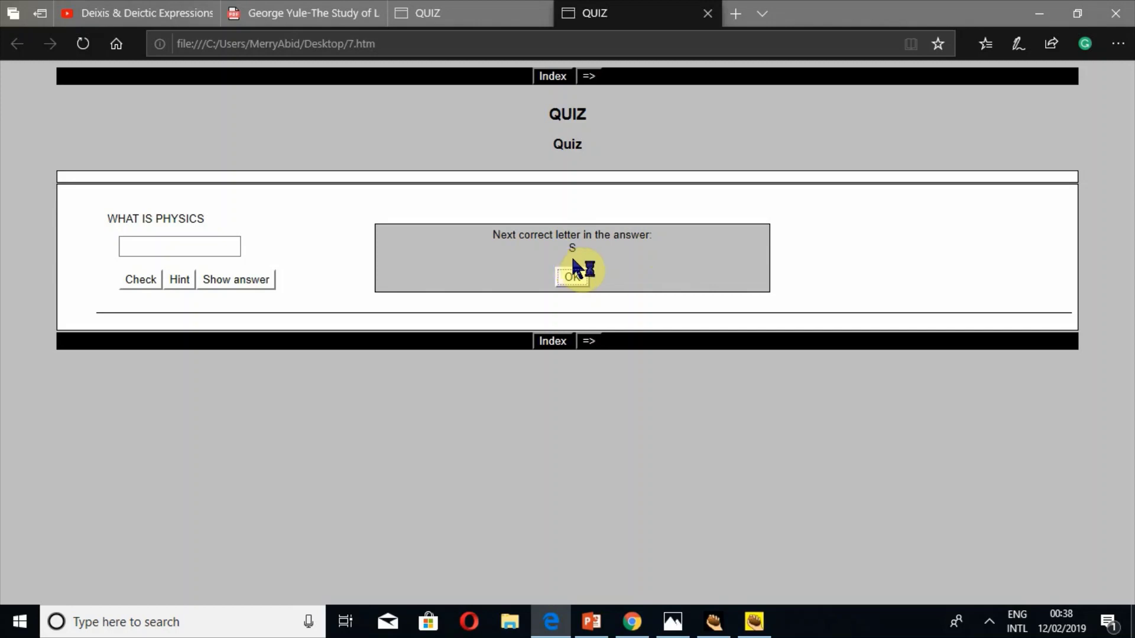
key("super+plus")
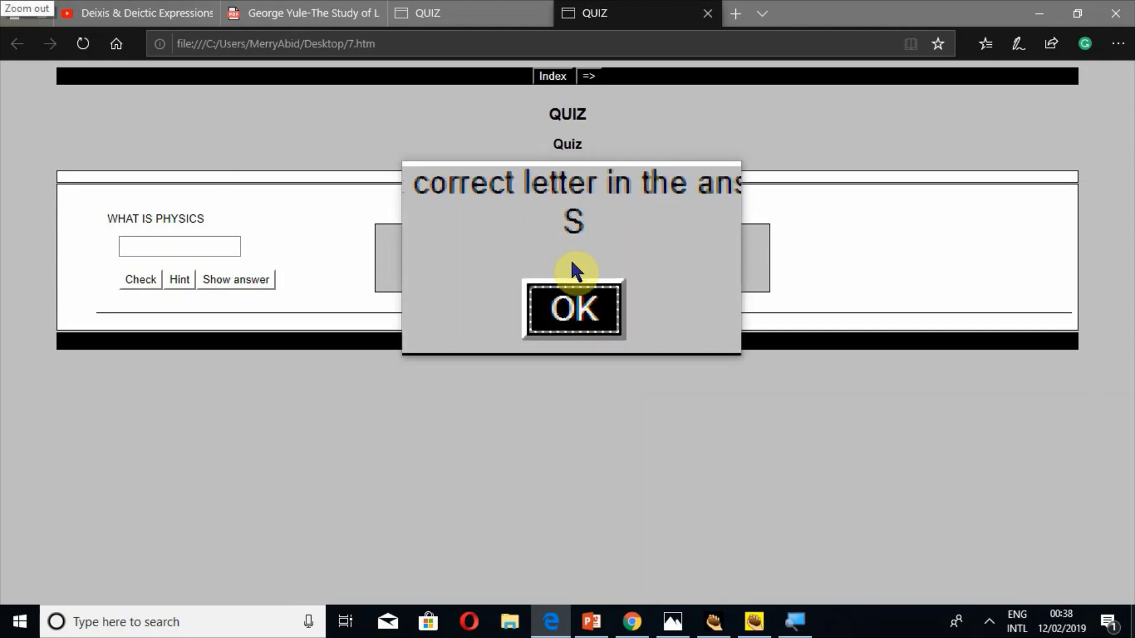
left_click(570, 267)
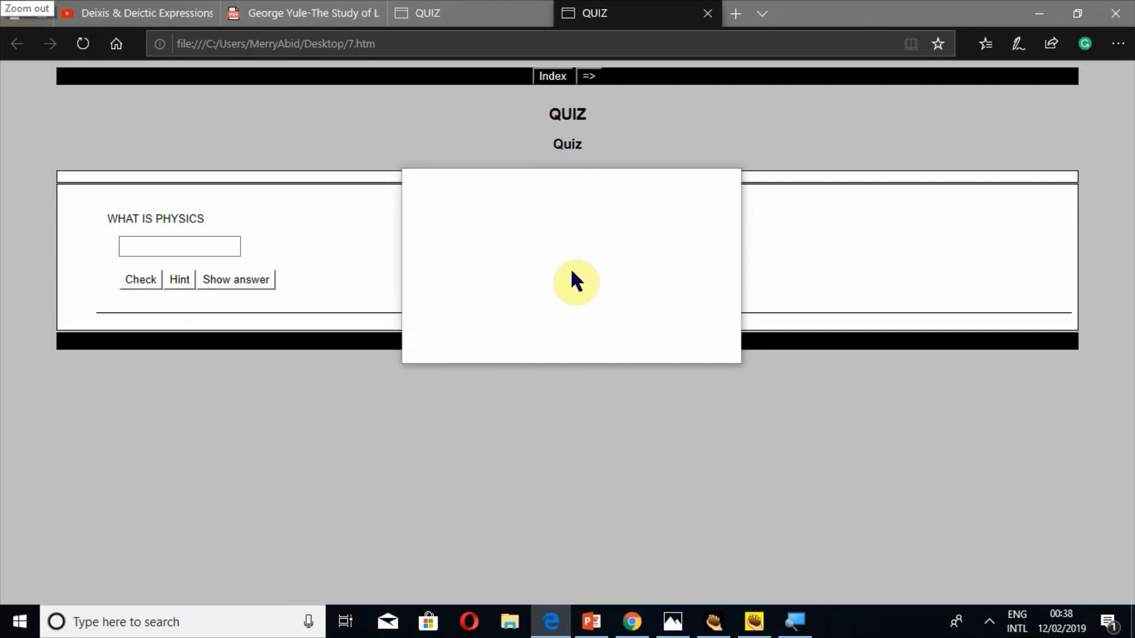
Answer the physics question with STUDY OF MATTER and check the answer
left_click(165, 253)
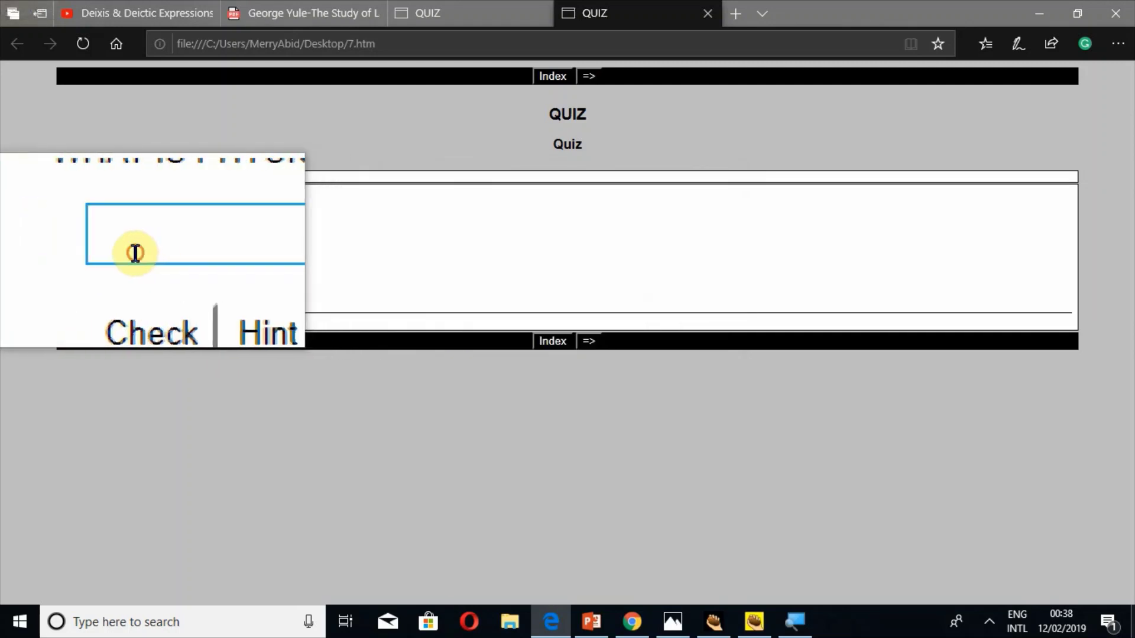
type("S")
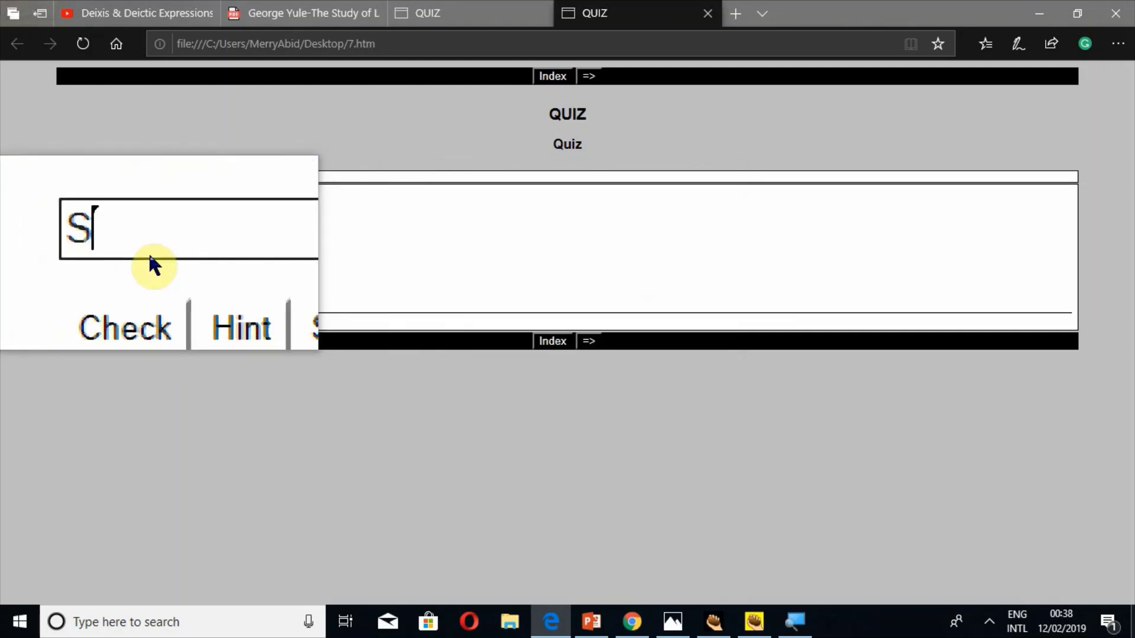
type("TUD")
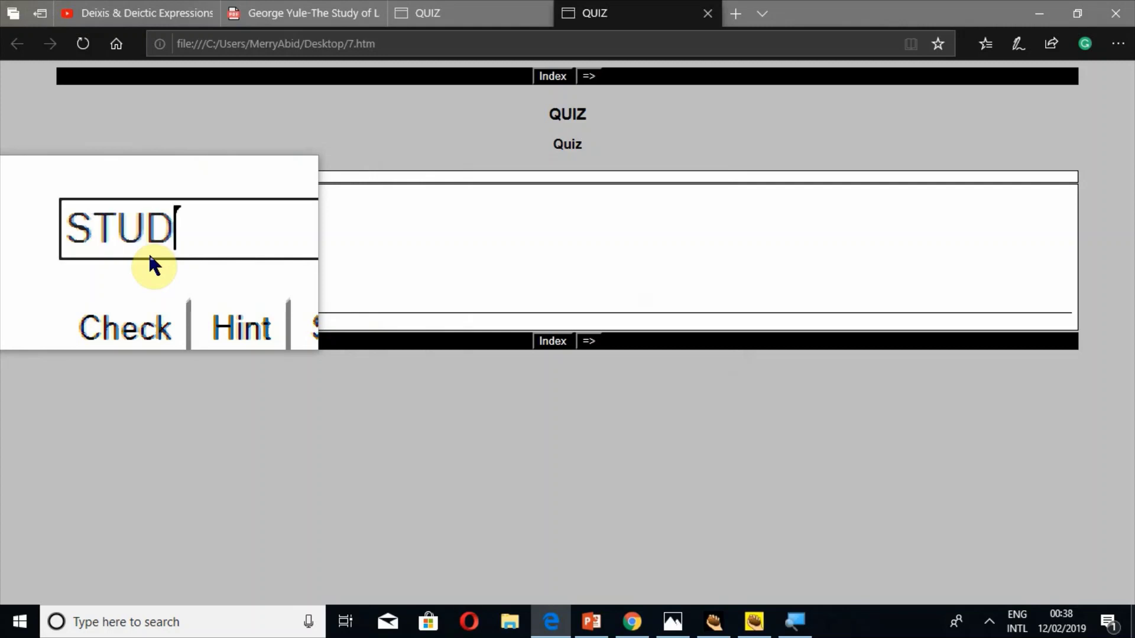
type("Y OF ")
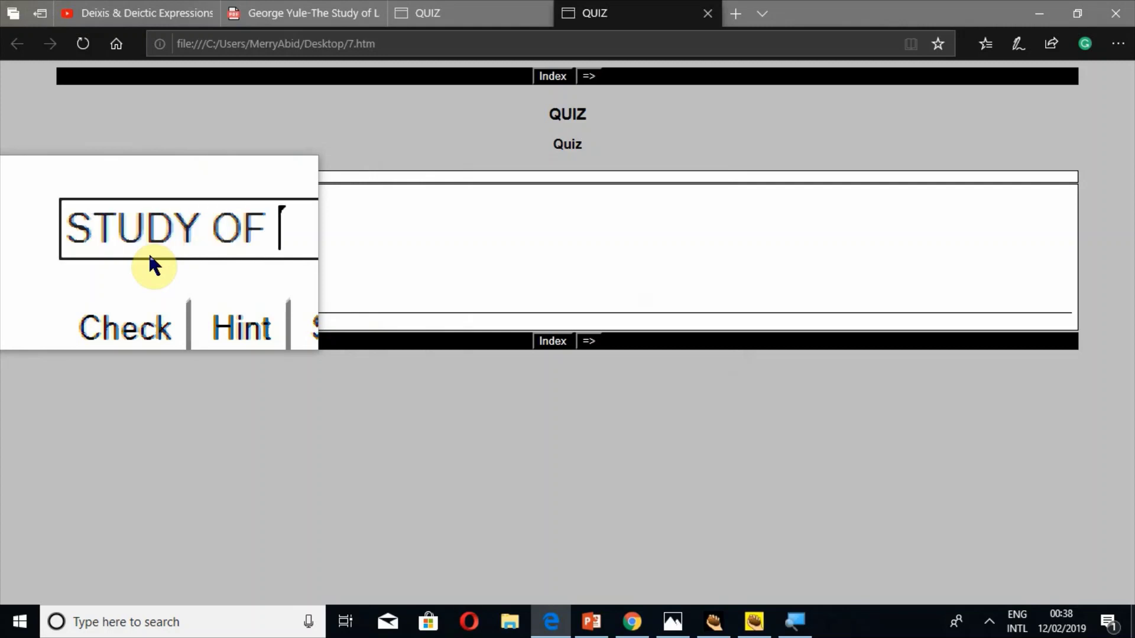
type("M")
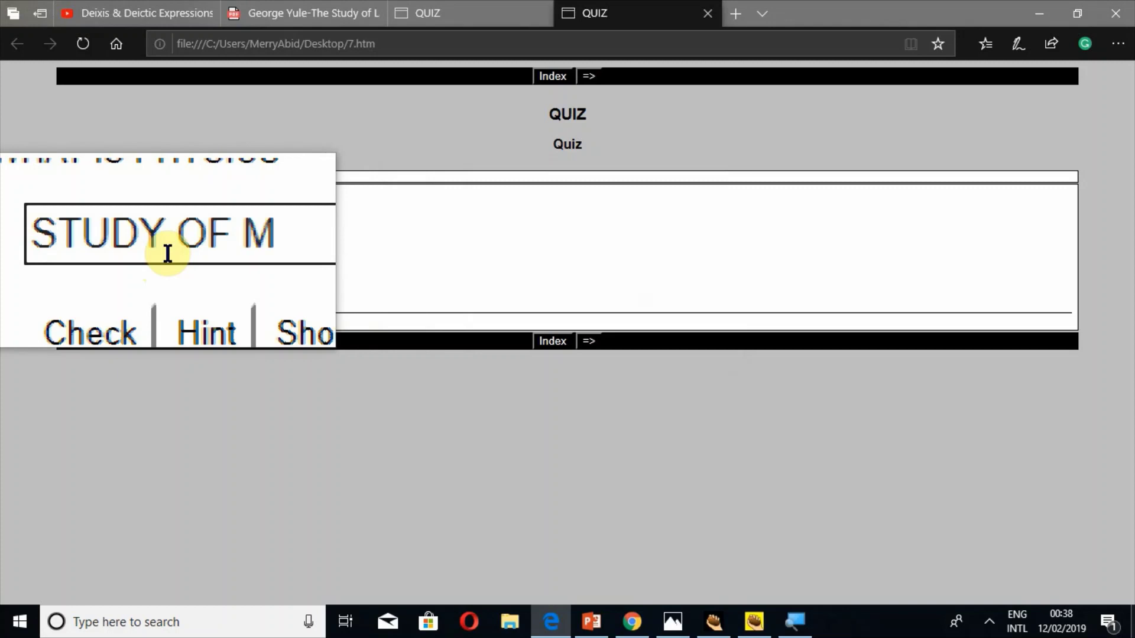
type("ATTE")
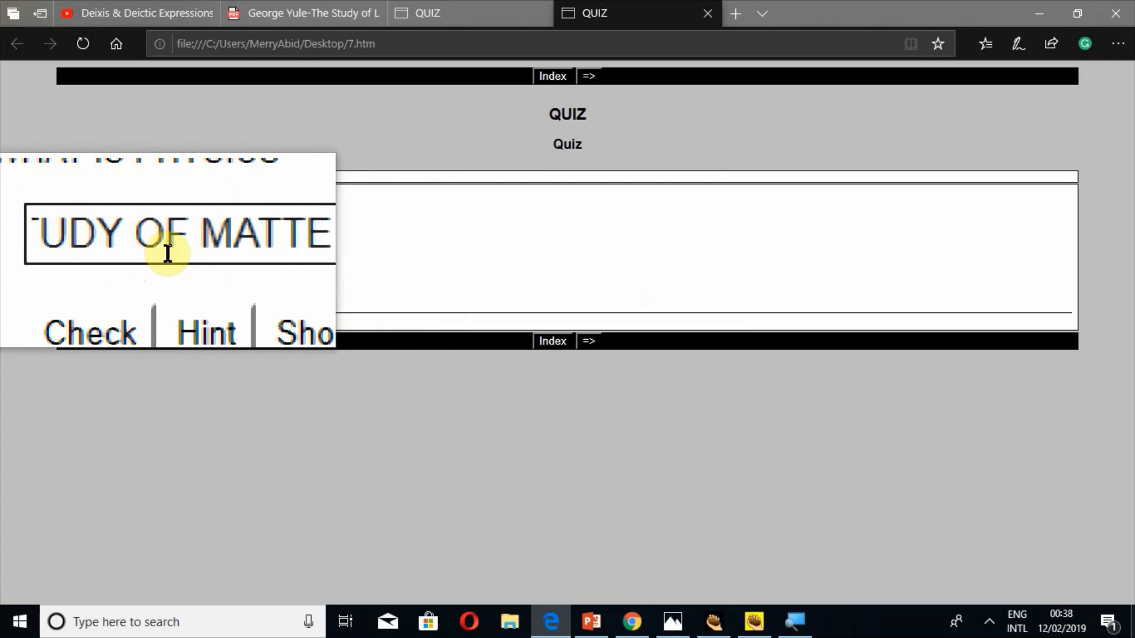
type("R")
left_click(154, 283)
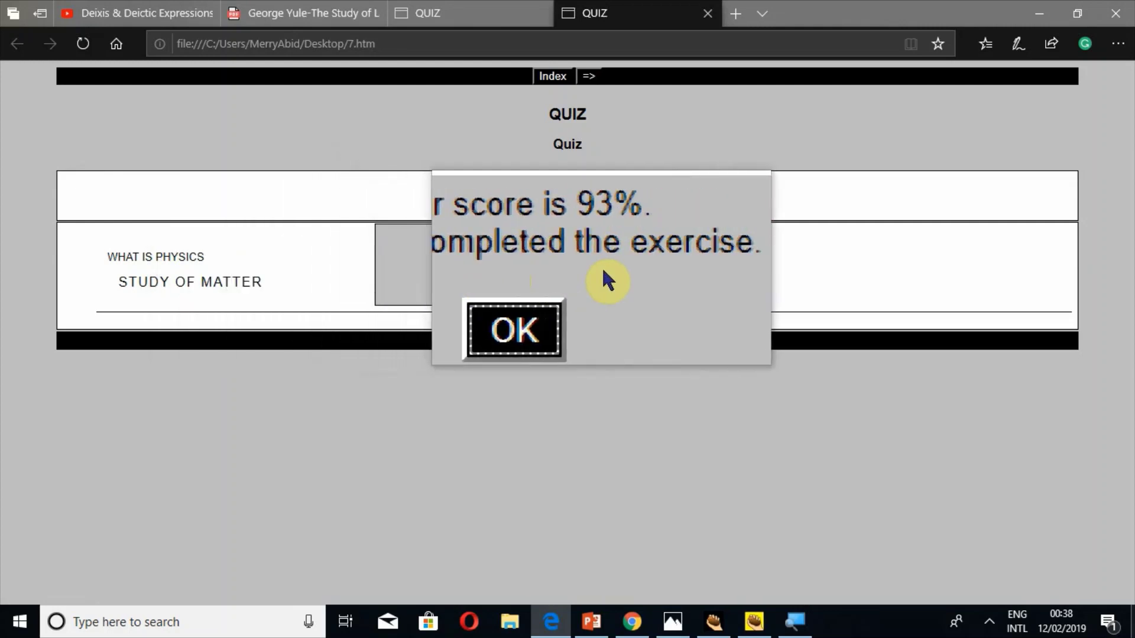
key("Return")
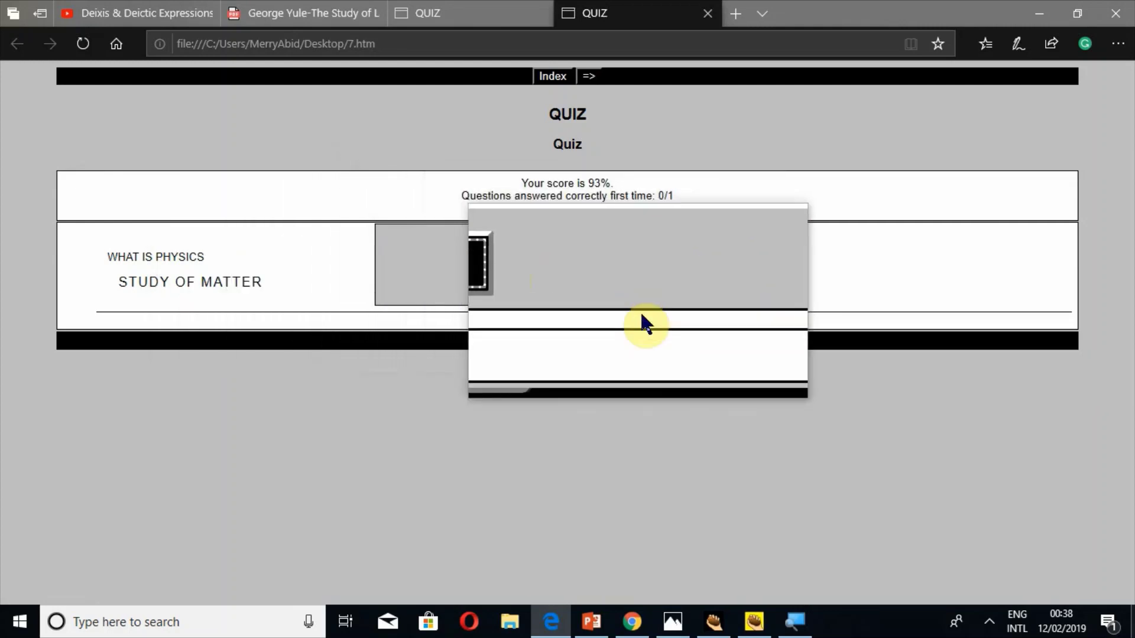
key("Return")
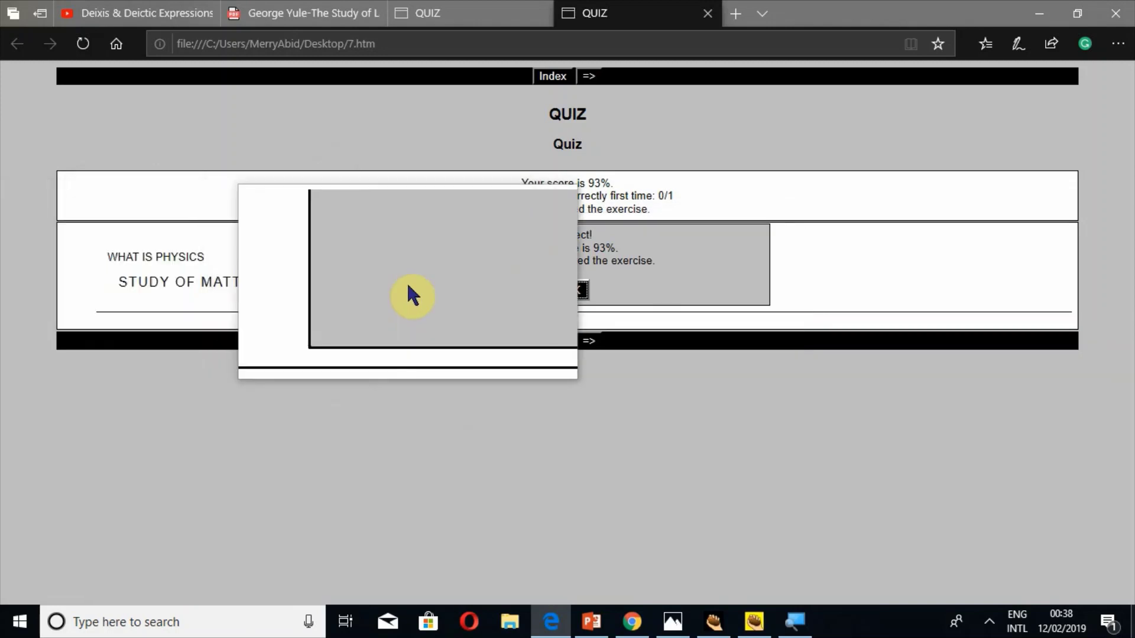
Close the magnifier, switch back to JQuiz and change the type of the physics question to Hybrid
key("super+Escape")
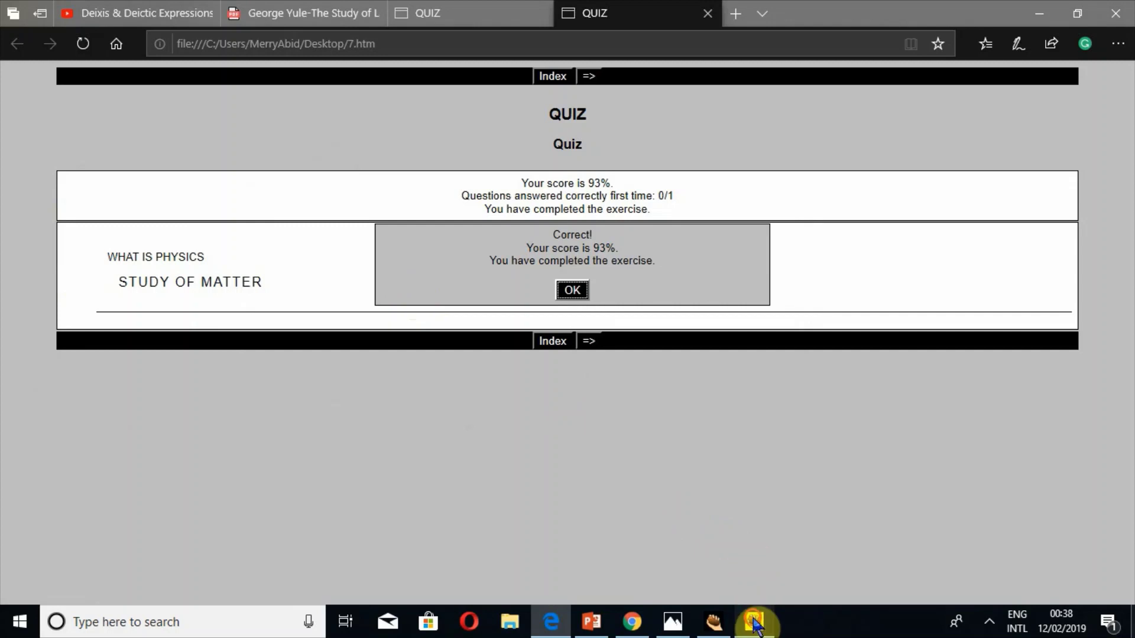
left_click(754, 622)
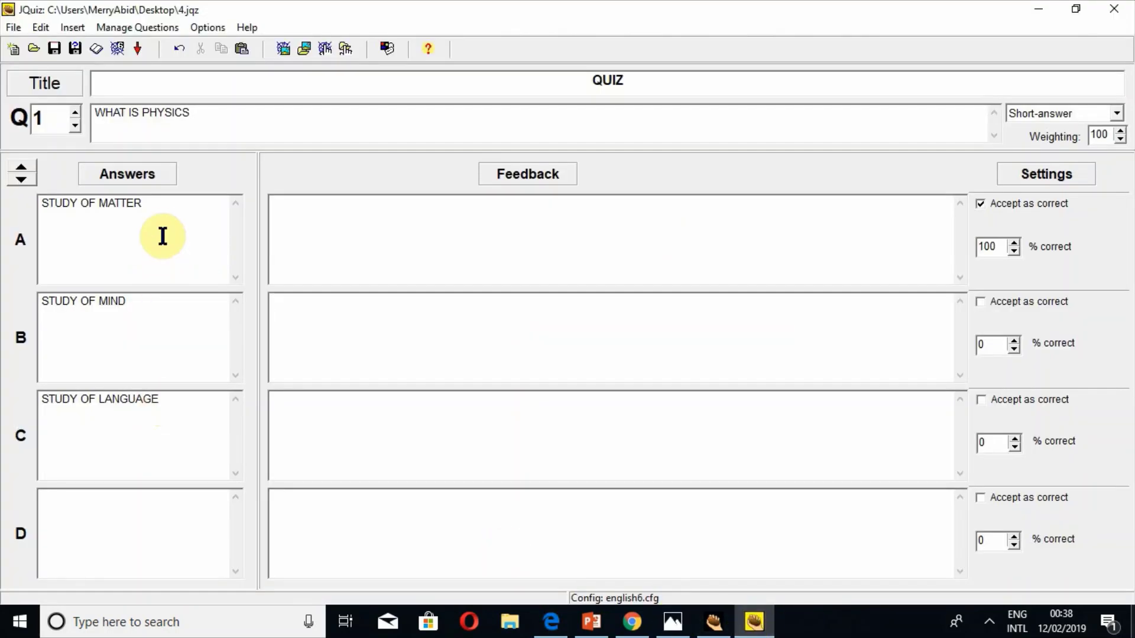
left_click(163, 237)
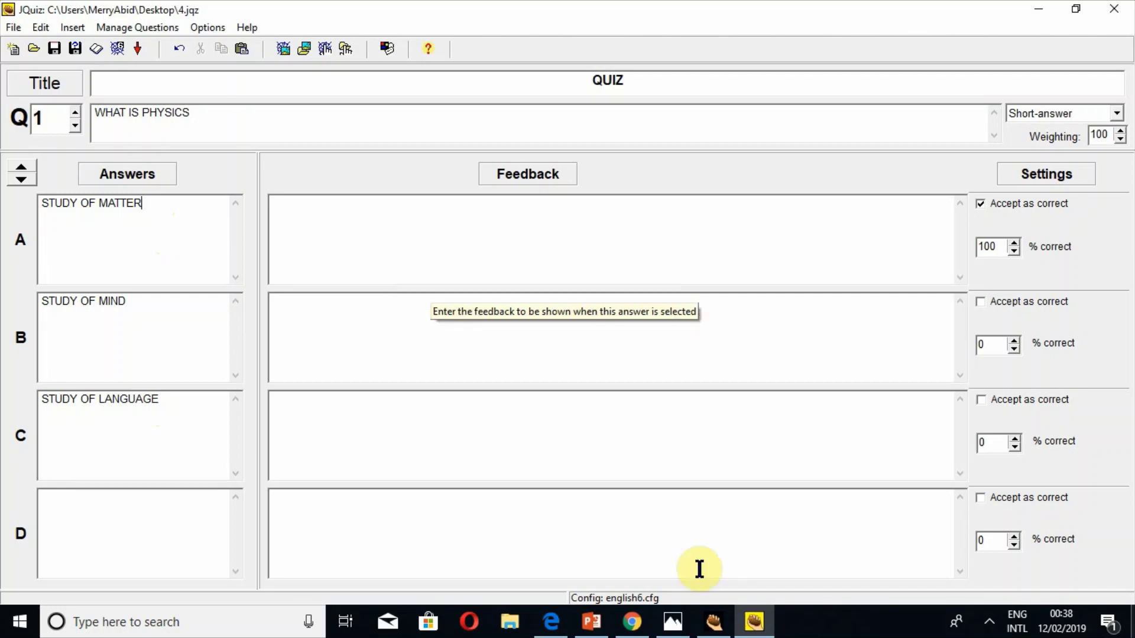
left_click(749, 622)
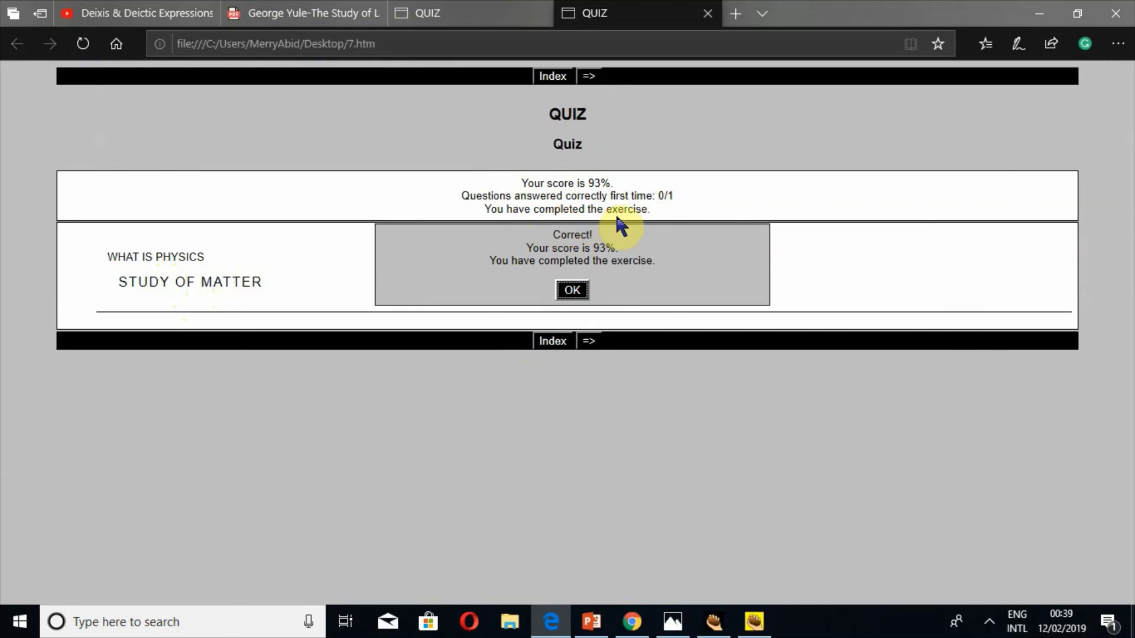
left_click(751, 622)
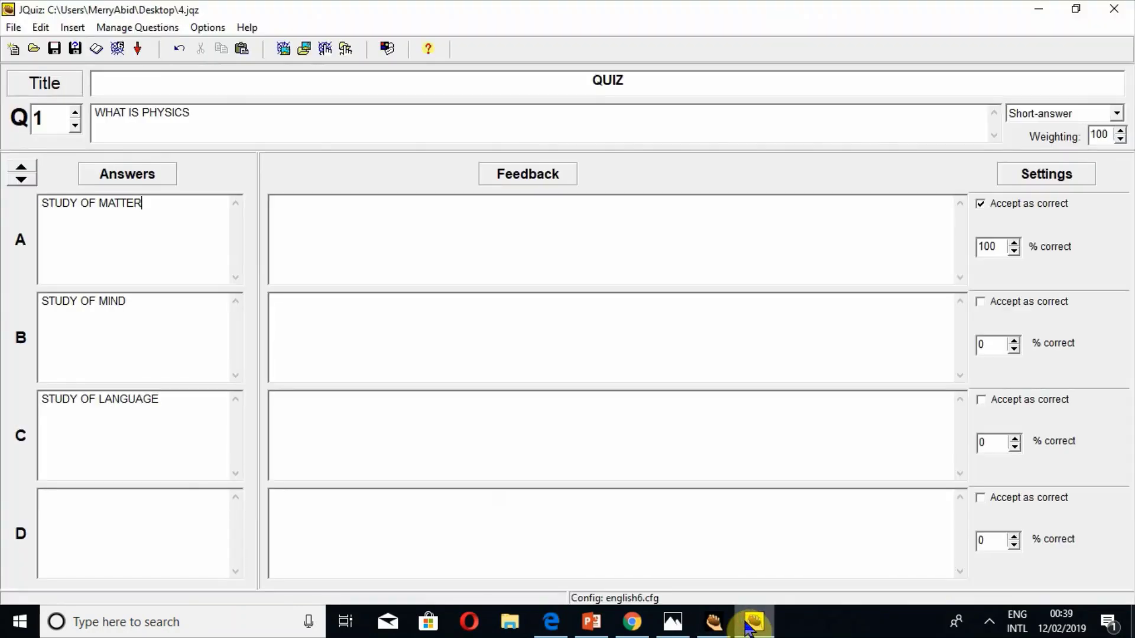
left_click(1116, 113)
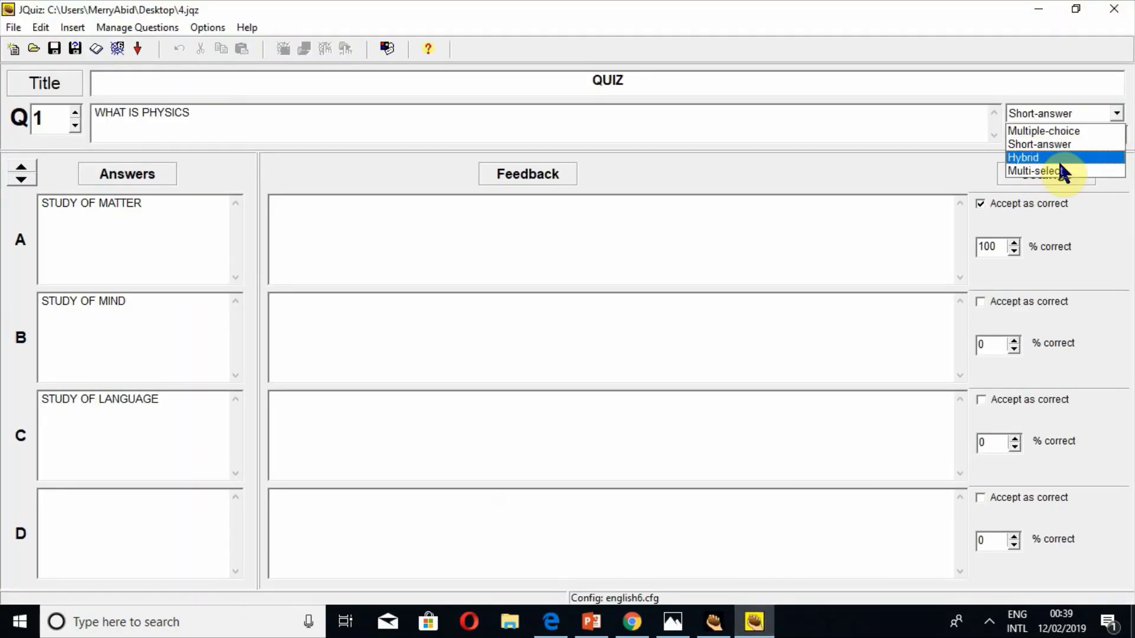
left_click(1035, 158)
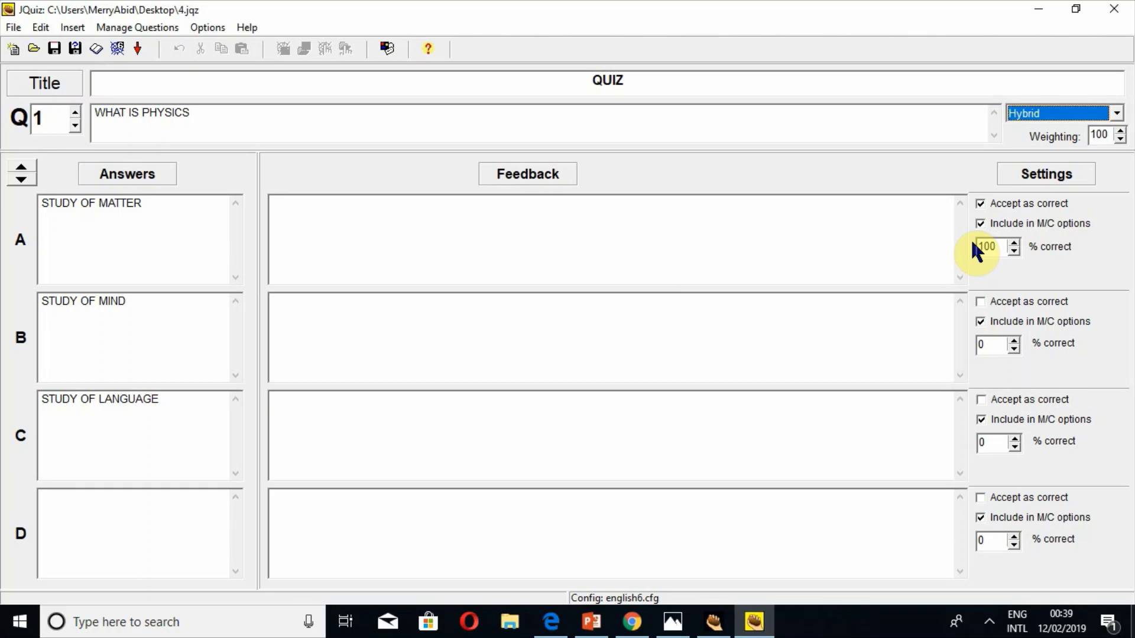
Add question 2 to the quiz with the text WHAT IS LINGUITICS
left_click(340, 113)
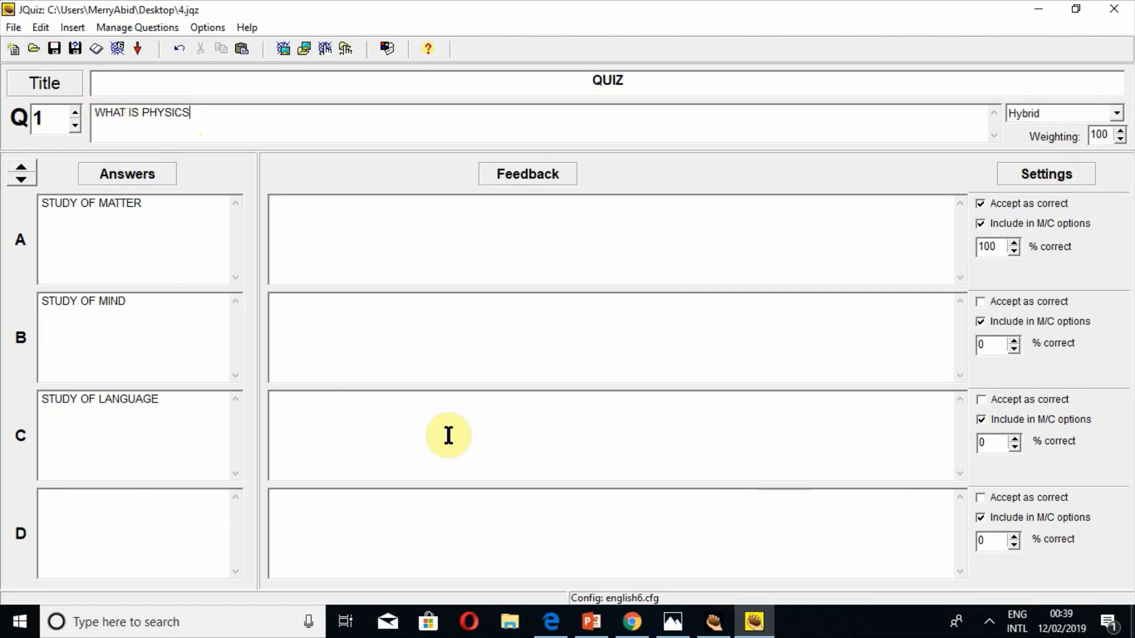
left_click(75, 112)
left_click(114, 114)
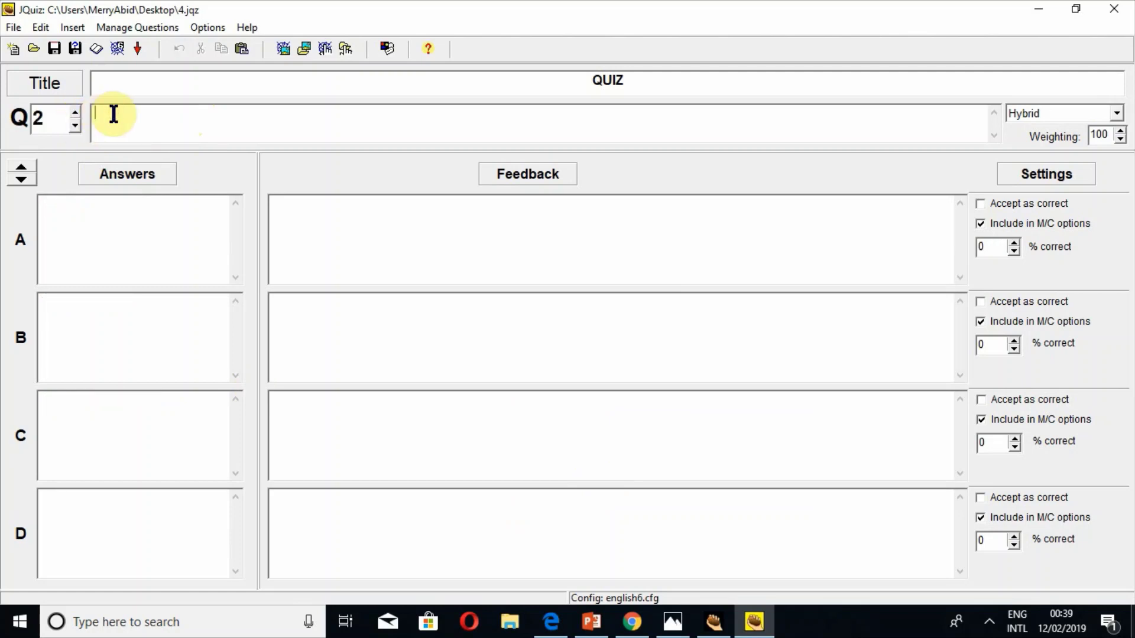
type("W")
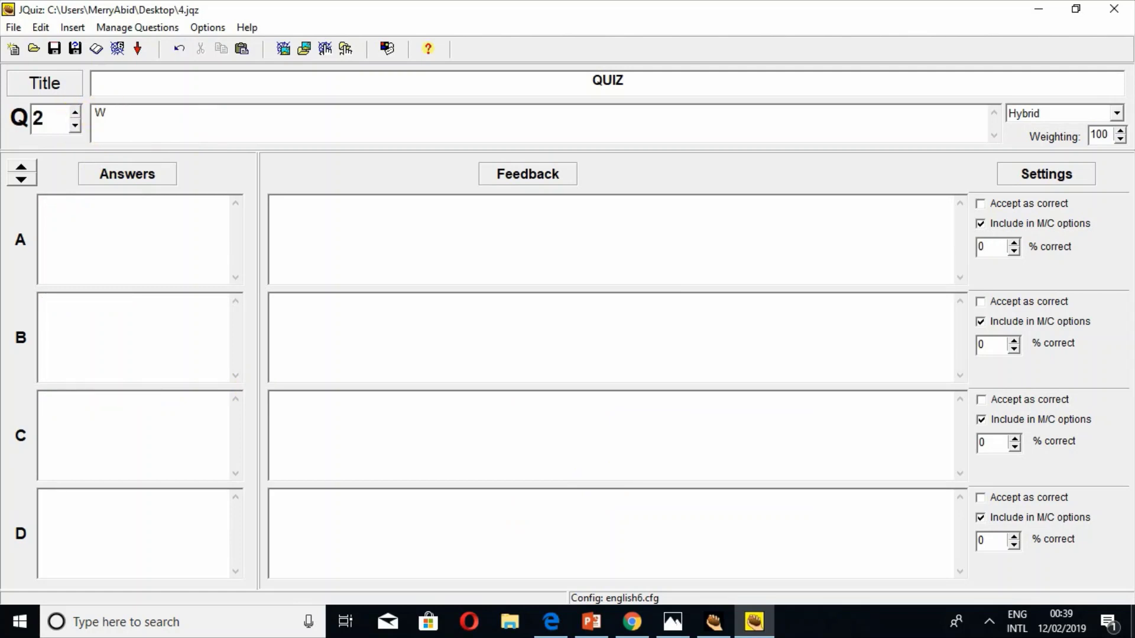
type("HAT")
key("BackSpace")
key("BackSpace")
key("BackSpace")
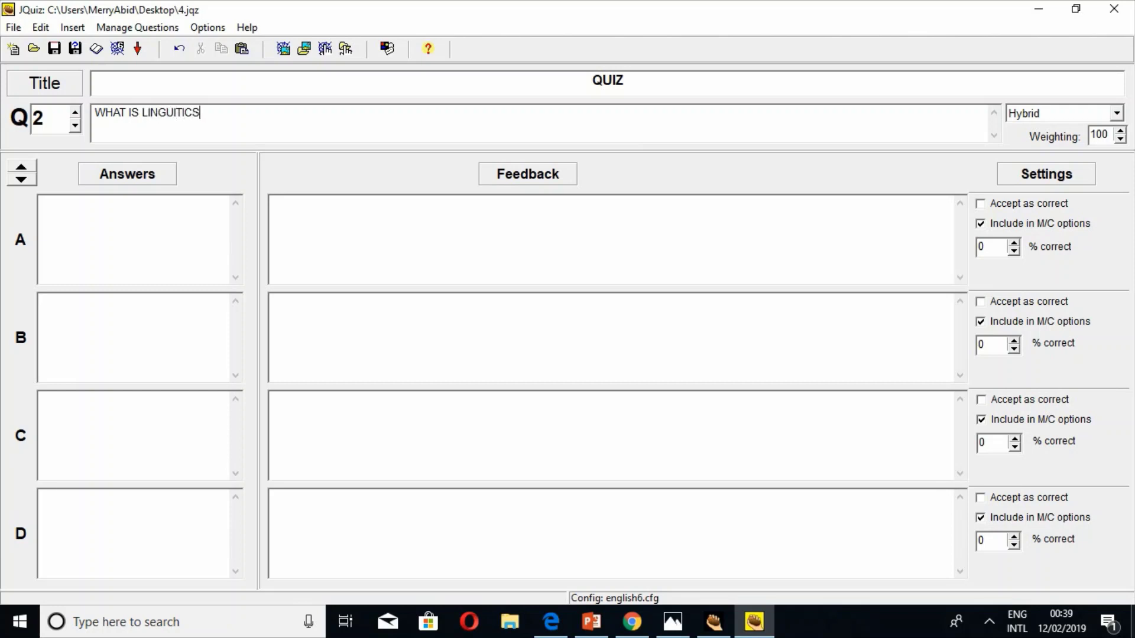
Enter STUDY OF LANGUAGE, STUDY OF MIND and STUDY OF MATTER as answers A to C and accept A as correct
left_click(96, 233)
type("STUDY OF LANGUAGE")
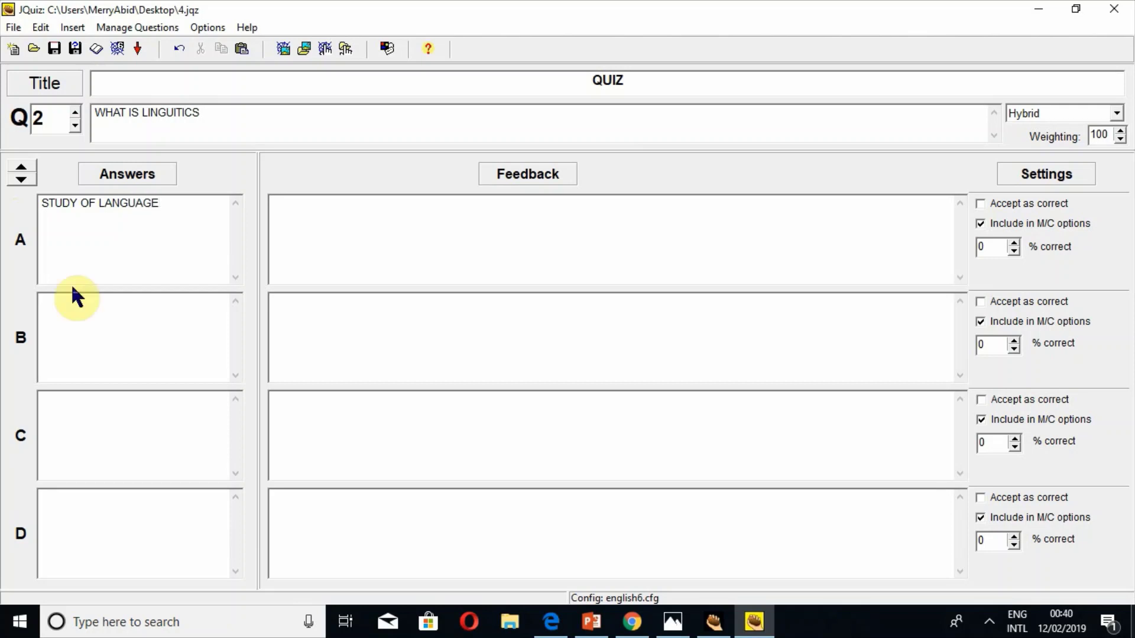
left_click(41, 338)
type("STUDY OF MIB")
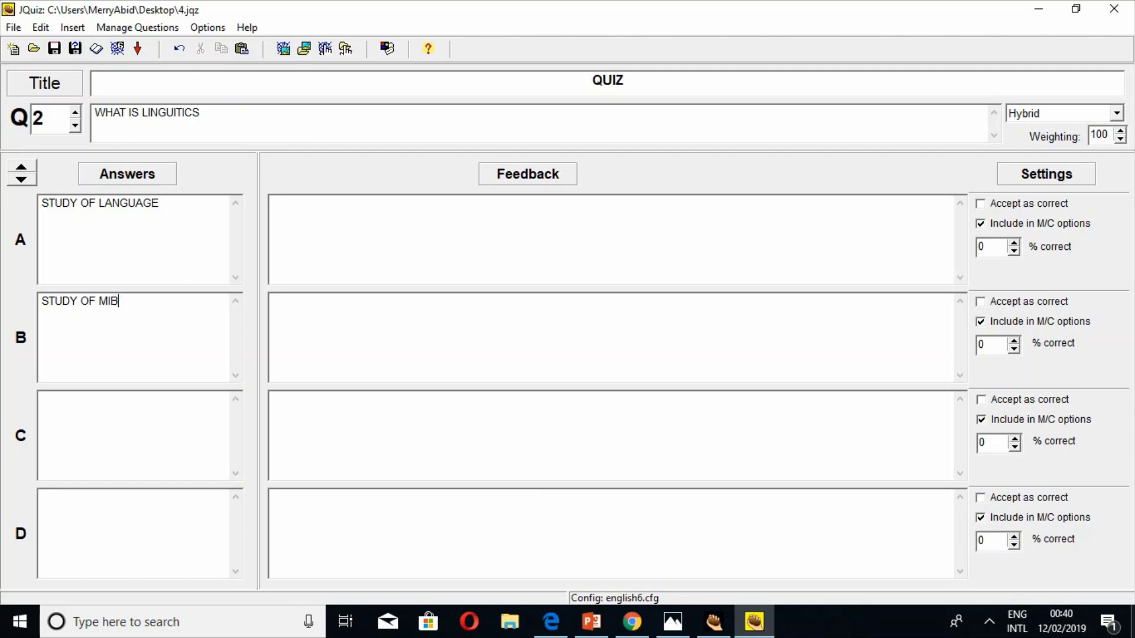
key("BackSpace")
key("BackSpace")
type("ND")
left_click(143, 411)
type("STUDY OF MATTER")
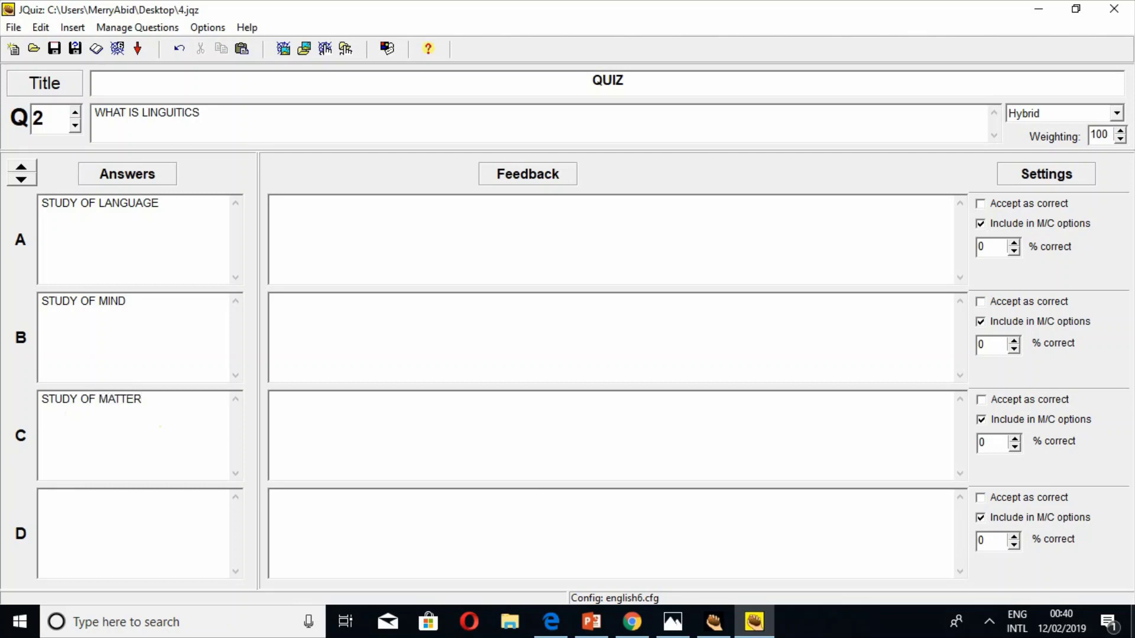
left_click(980, 203)
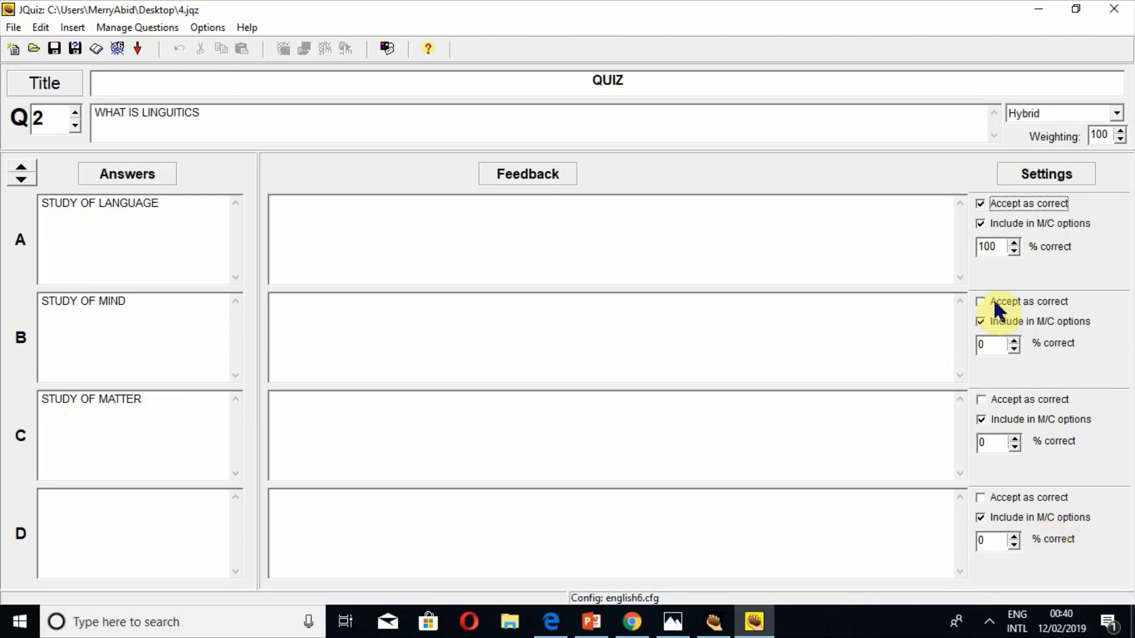
Export the hybrid quiz as a web page named 8 on the Desktop and view it in the browser
left_click(121, 49)
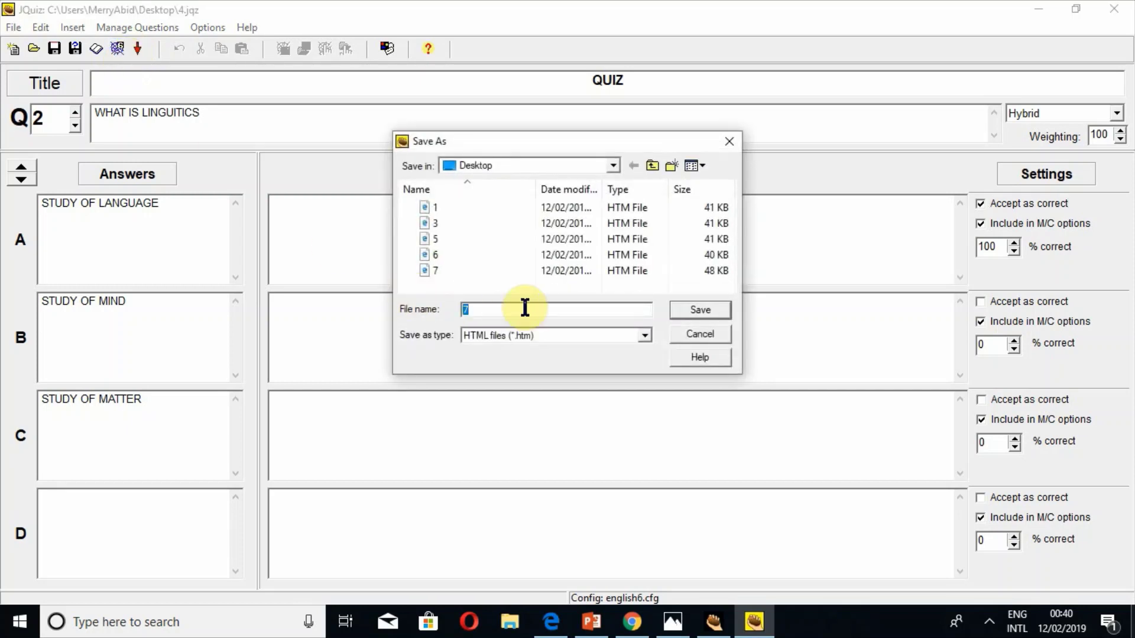
type("8")
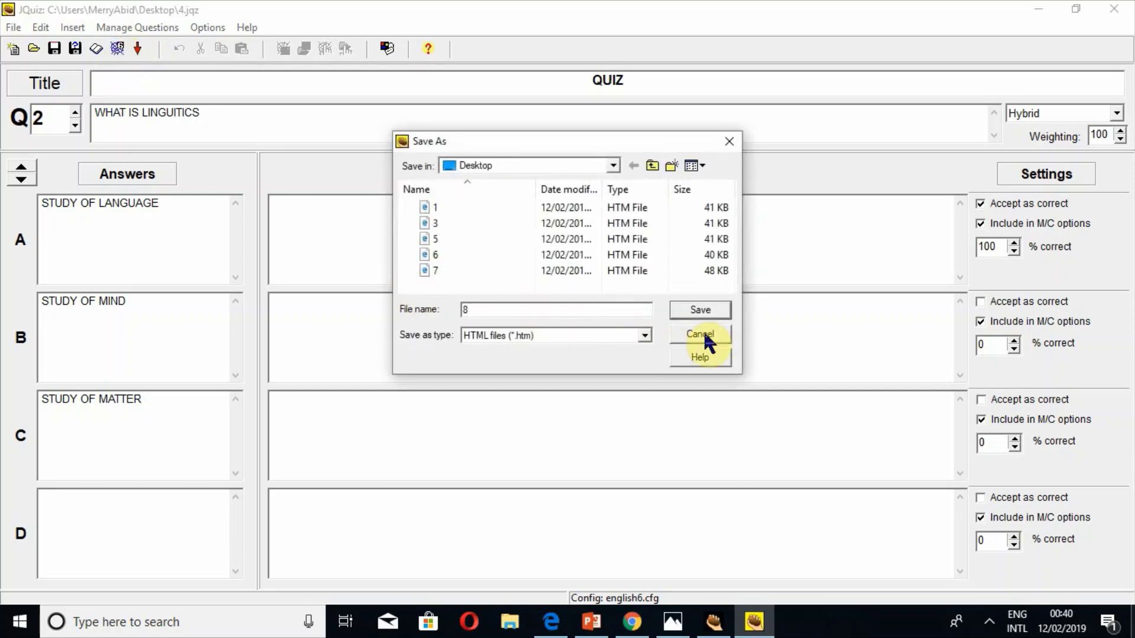
left_click(703, 302)
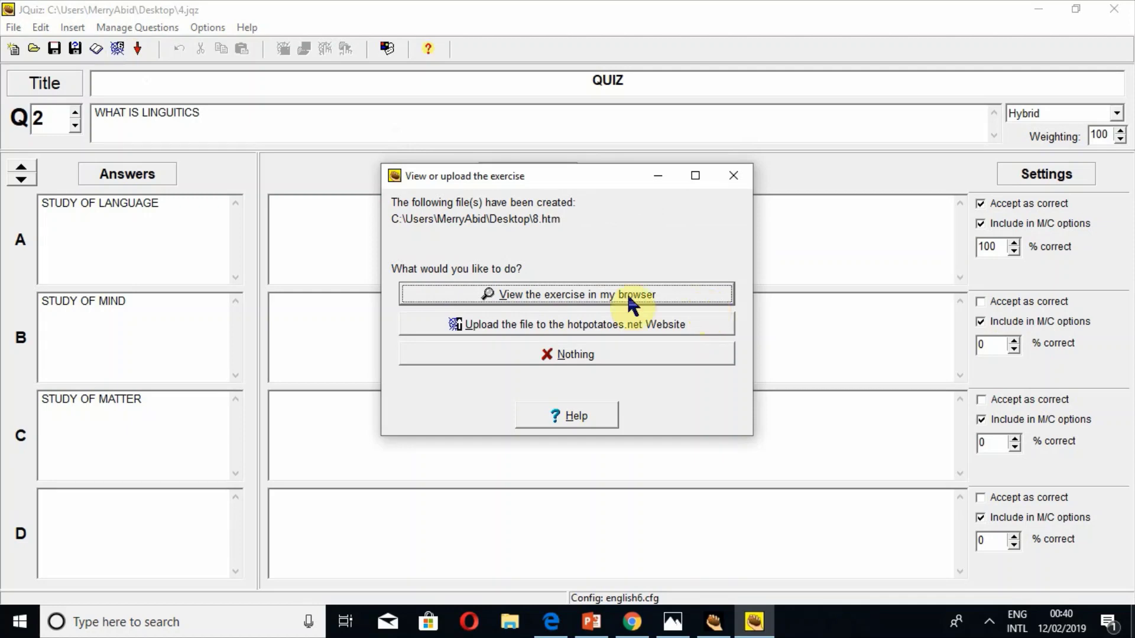
left_click(575, 293)
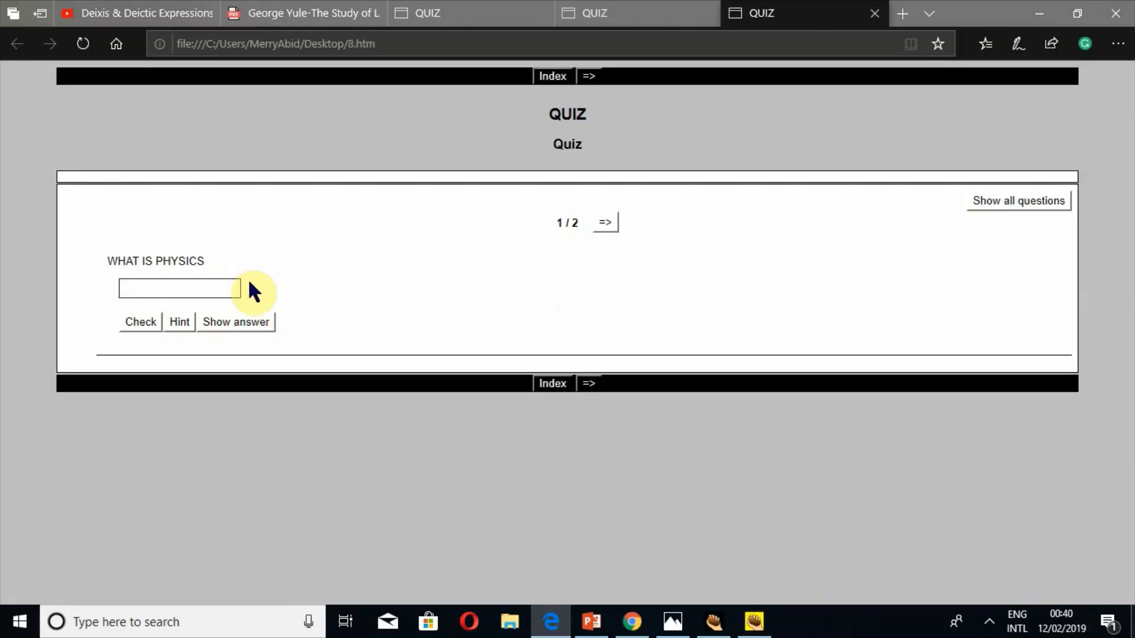
Show all questions at once, check STUDY as the physics answer, then magnify and dismiss its feedback
left_click(238, 288)
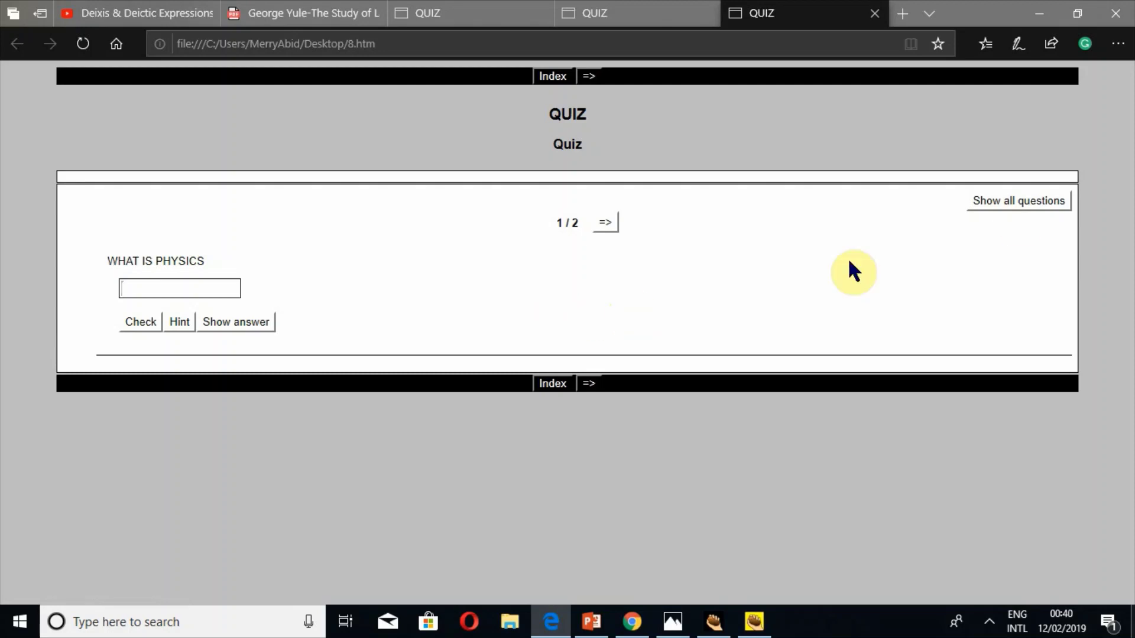
left_click(1034, 202)
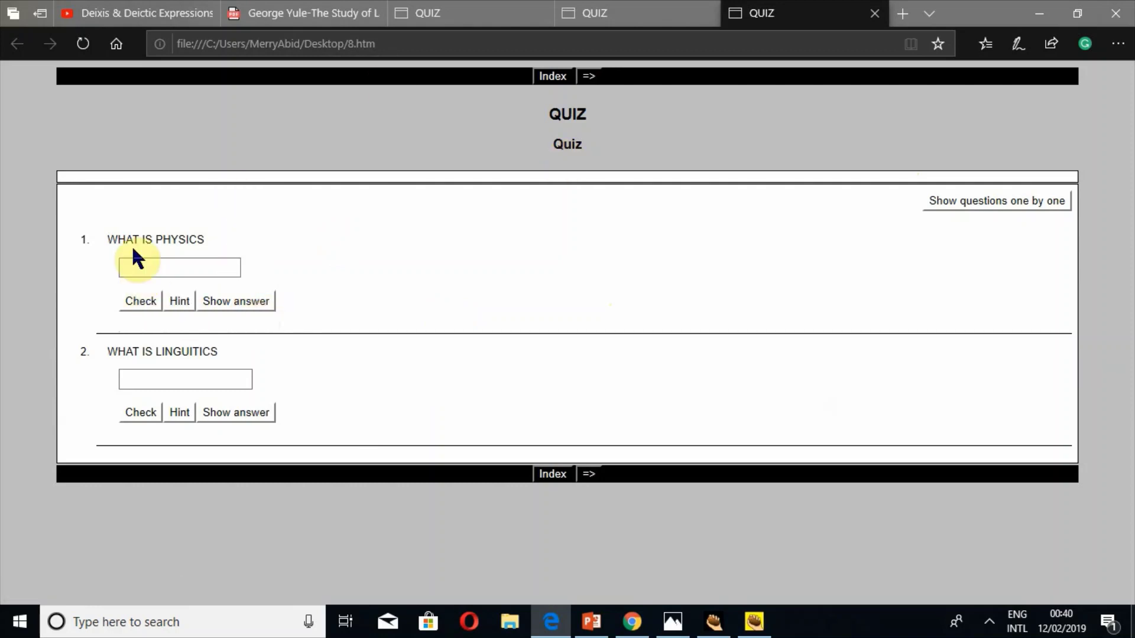
left_click(163, 272)
left_click(143, 300)
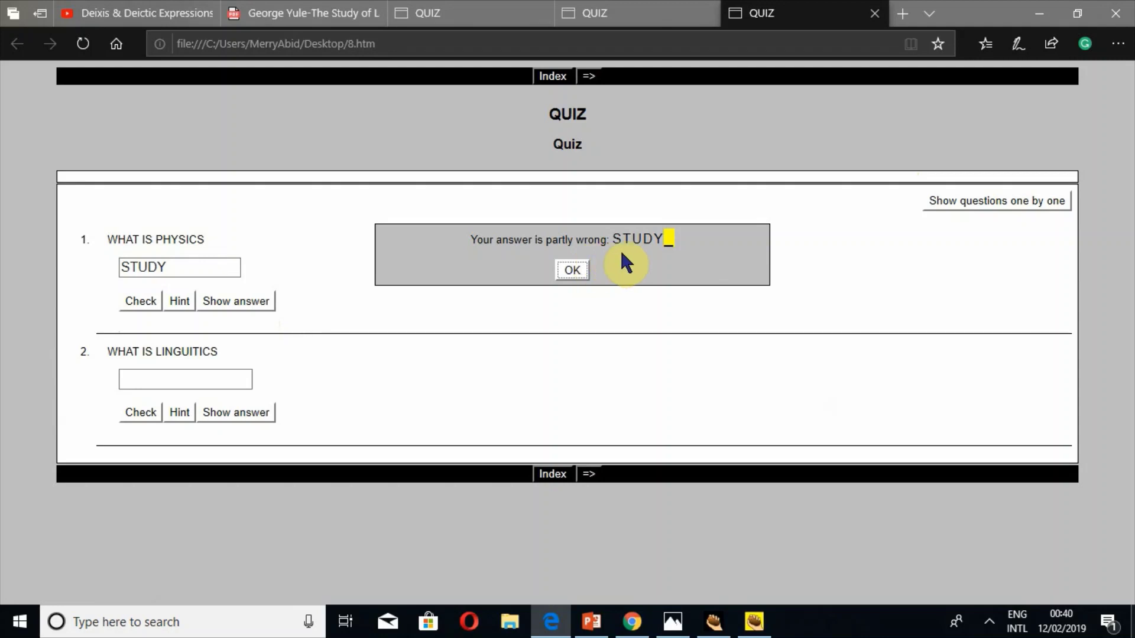
key("super+plus")
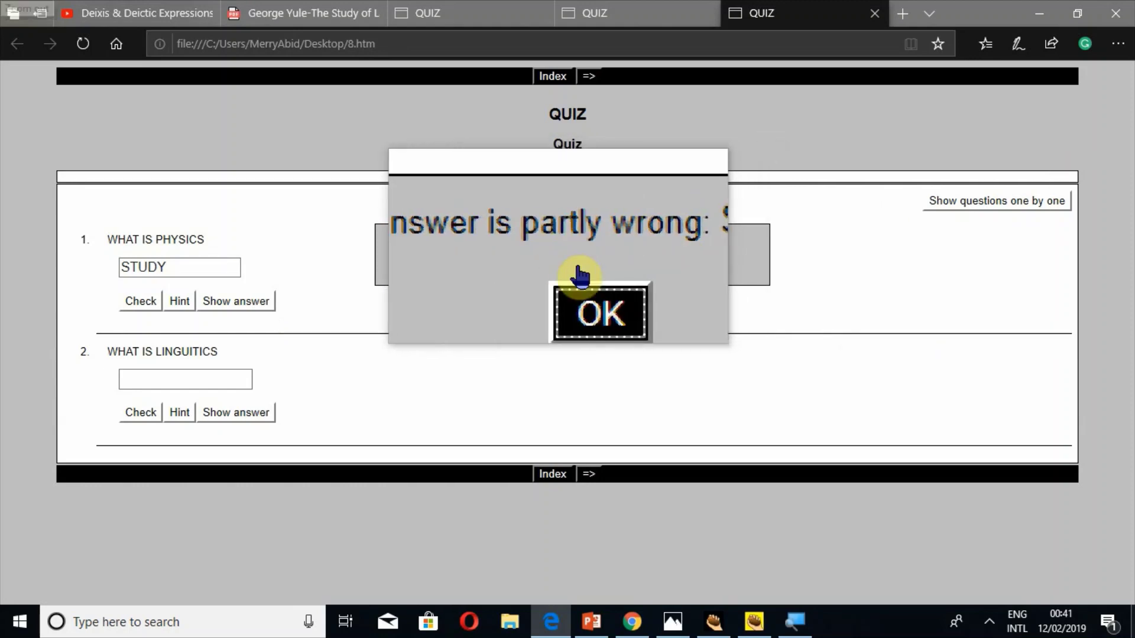
left_click(580, 278)
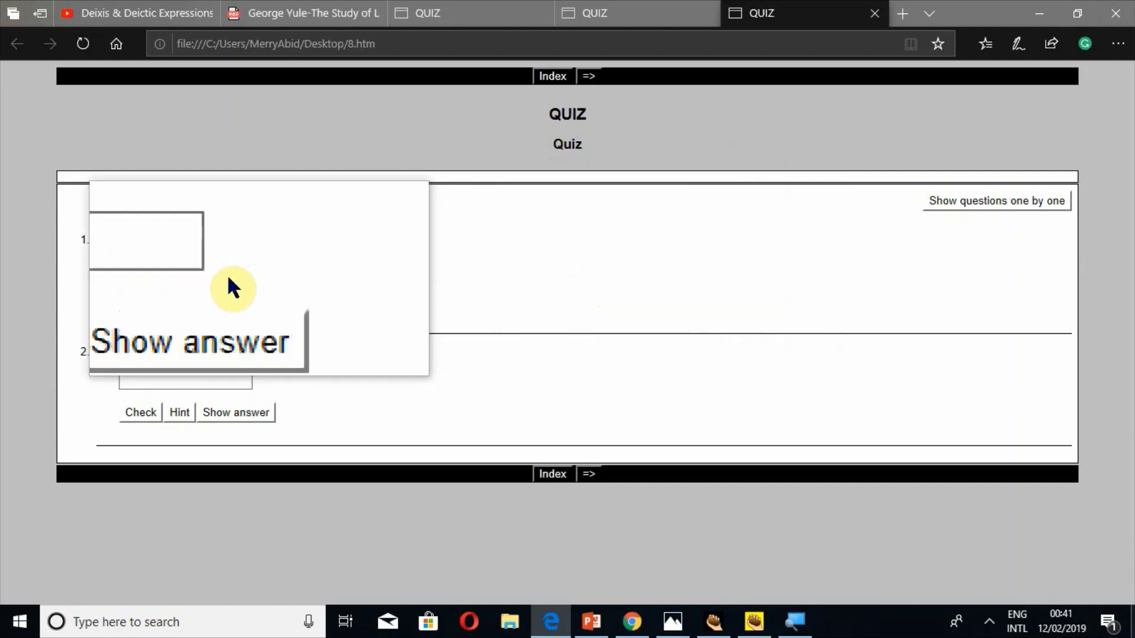
Check LANGUAGE as the answer to the second question, request a hint for it and dismiss both messages
left_click(168, 378)
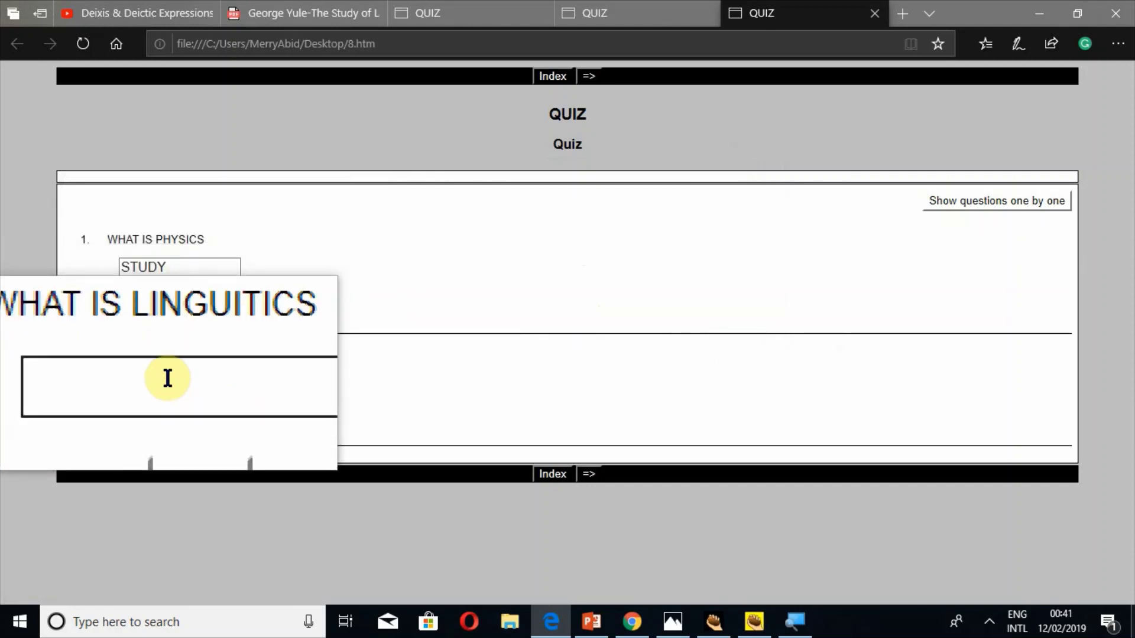
type("LA")
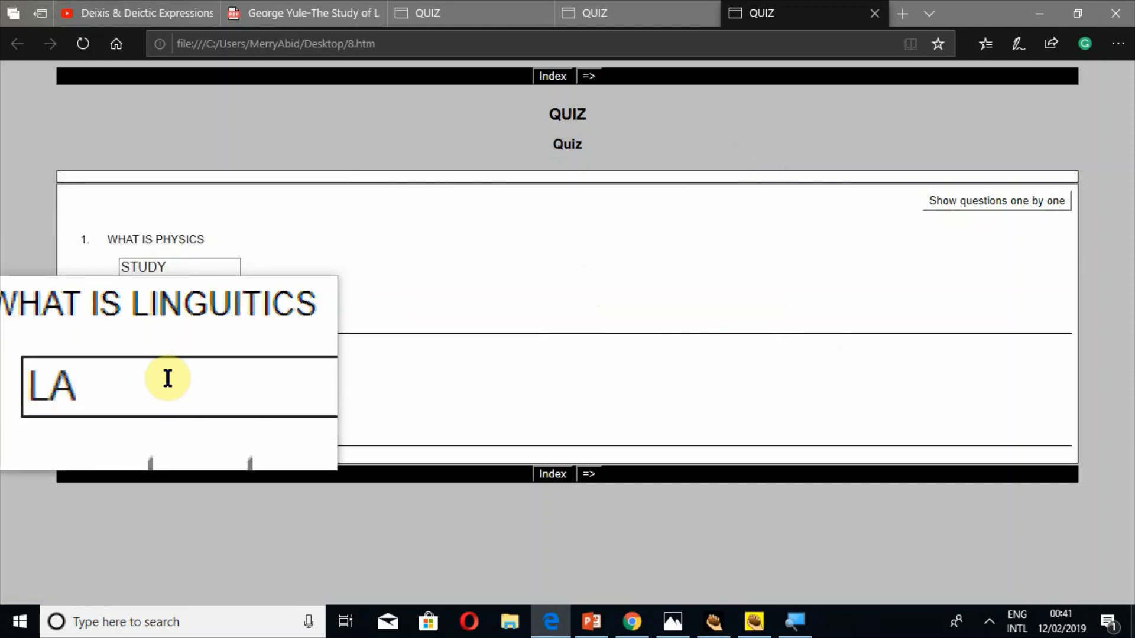
type("NGUAGE")
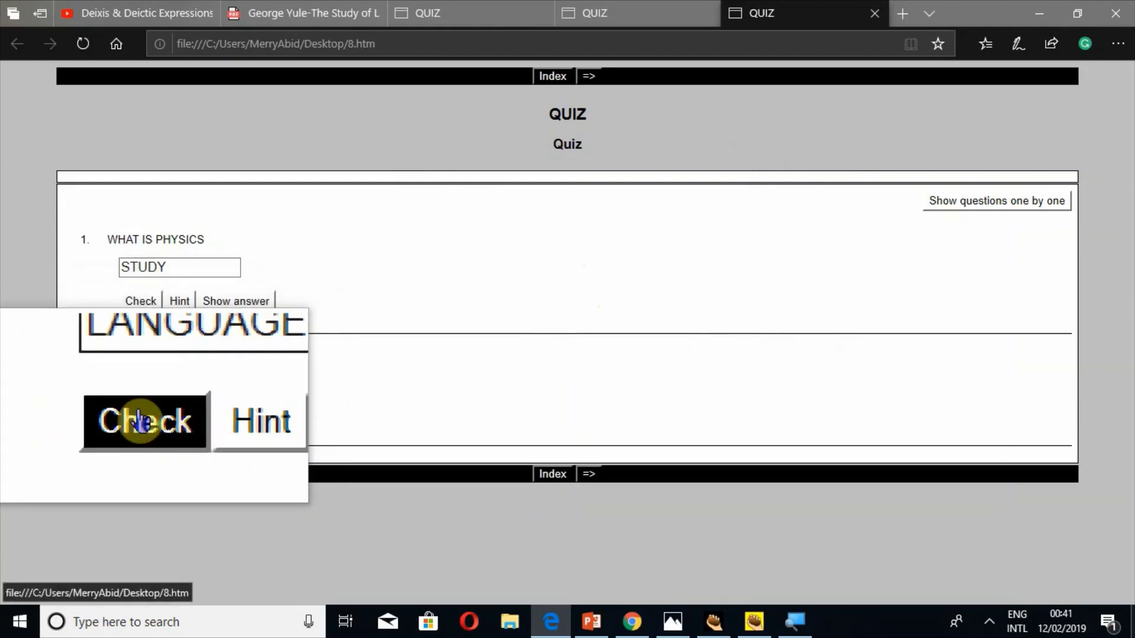
left_click(140, 411)
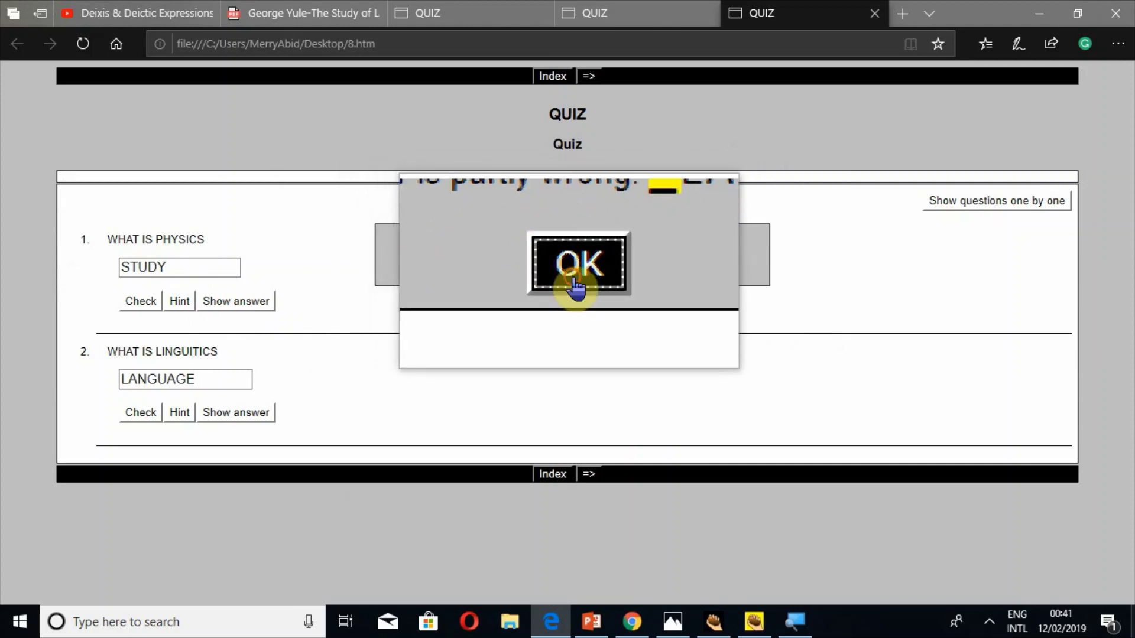
left_click(570, 273)
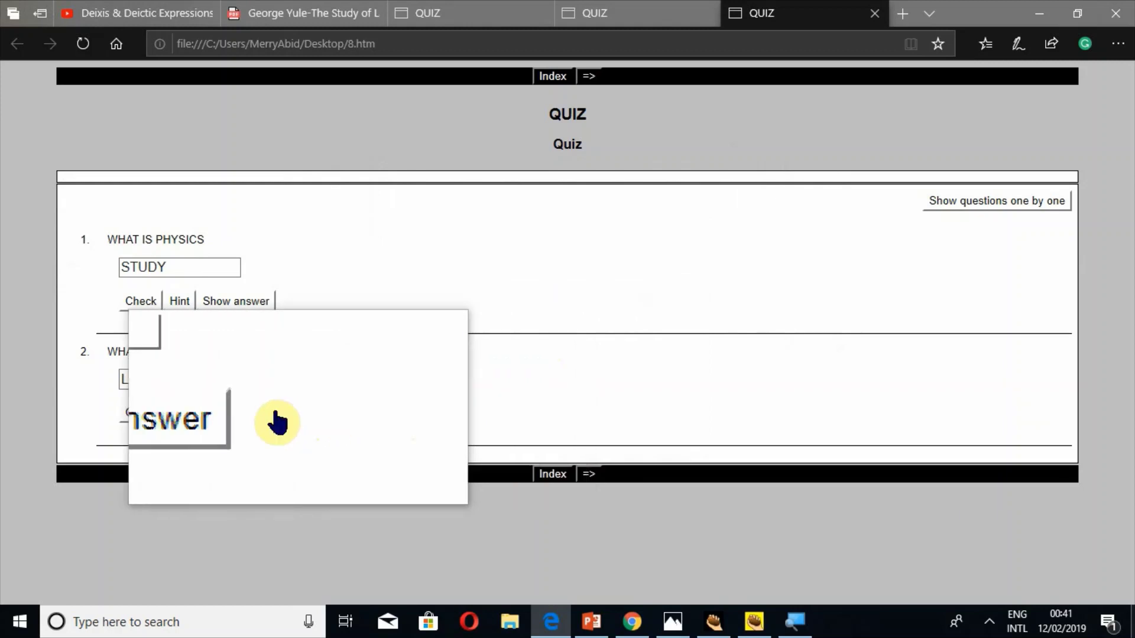
left_click(179, 412)
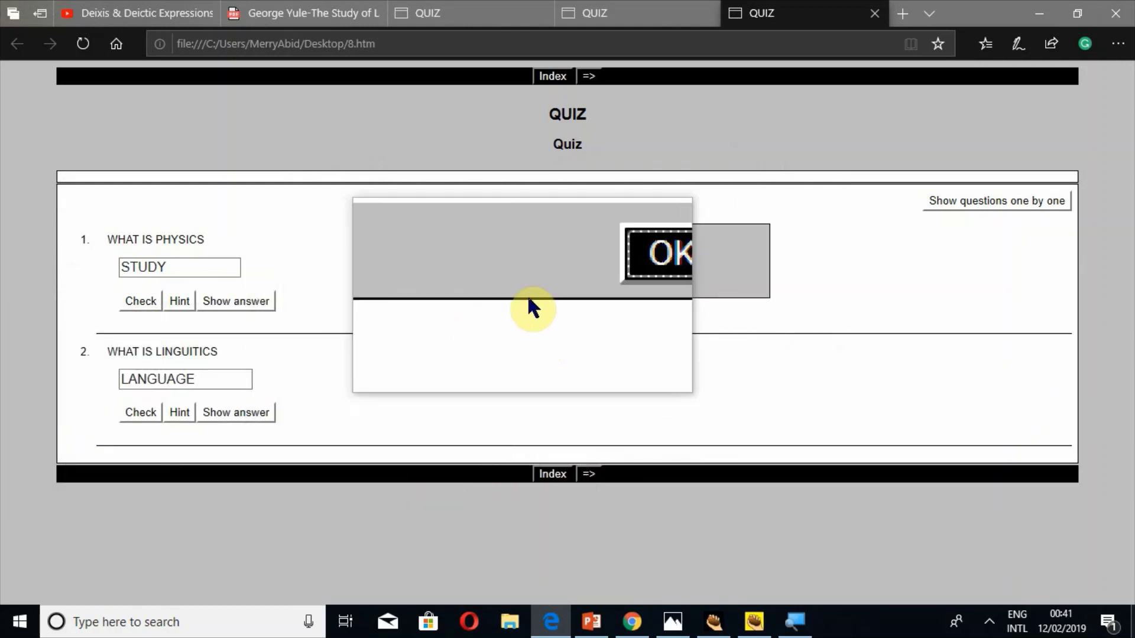
left_click(568, 296)
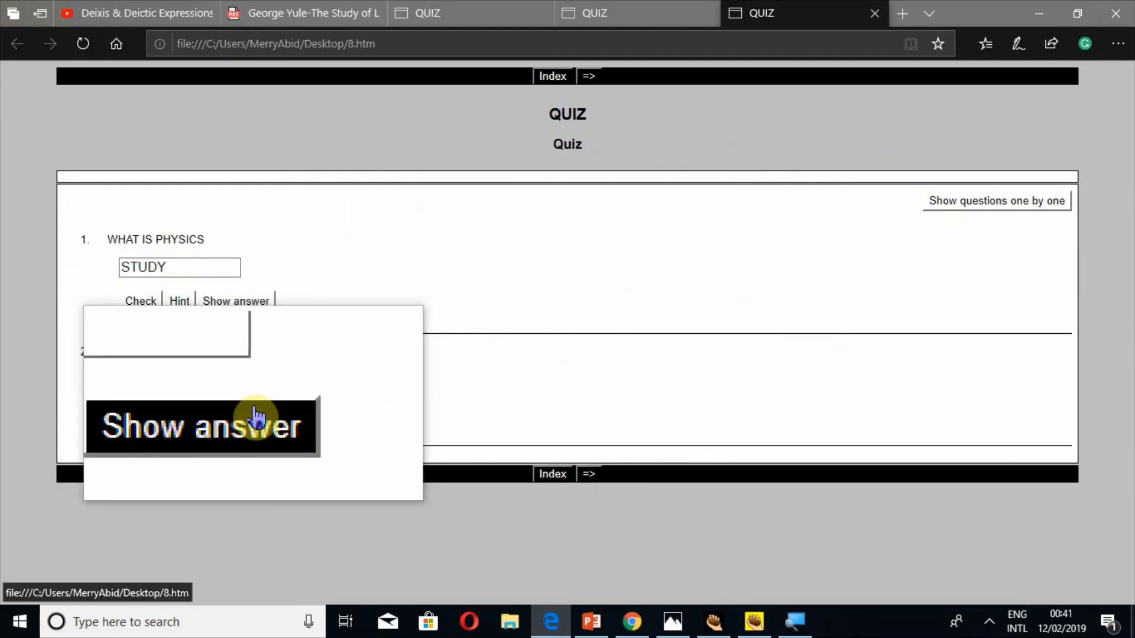
Reveal the correct answers to the second question and the physics question, dismissing each message
left_click(247, 413)
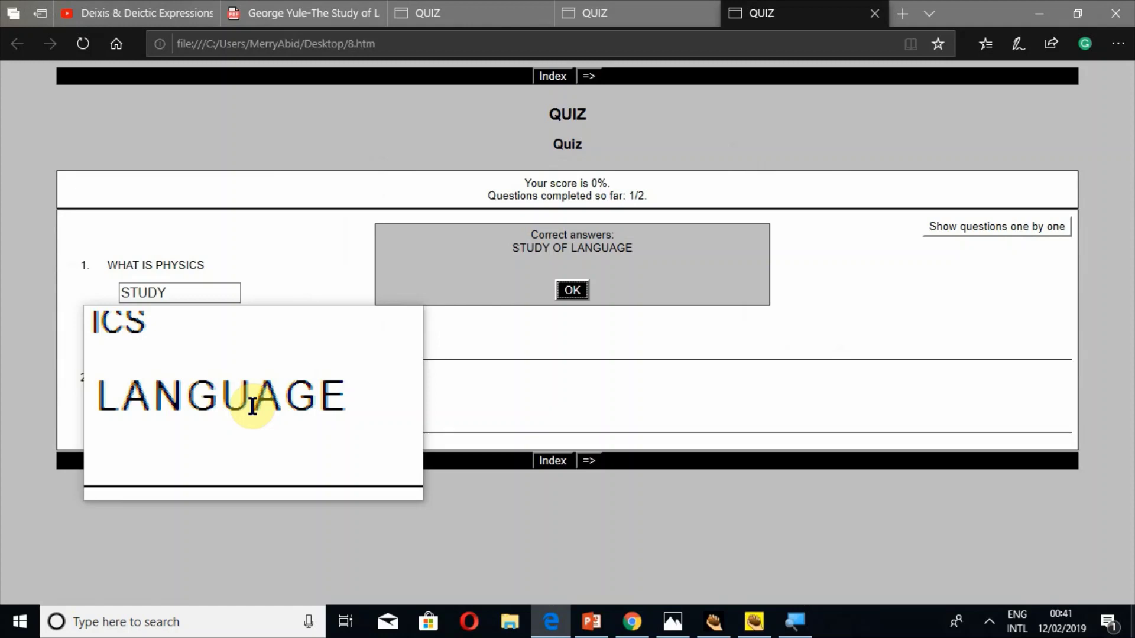
left_click(577, 299)
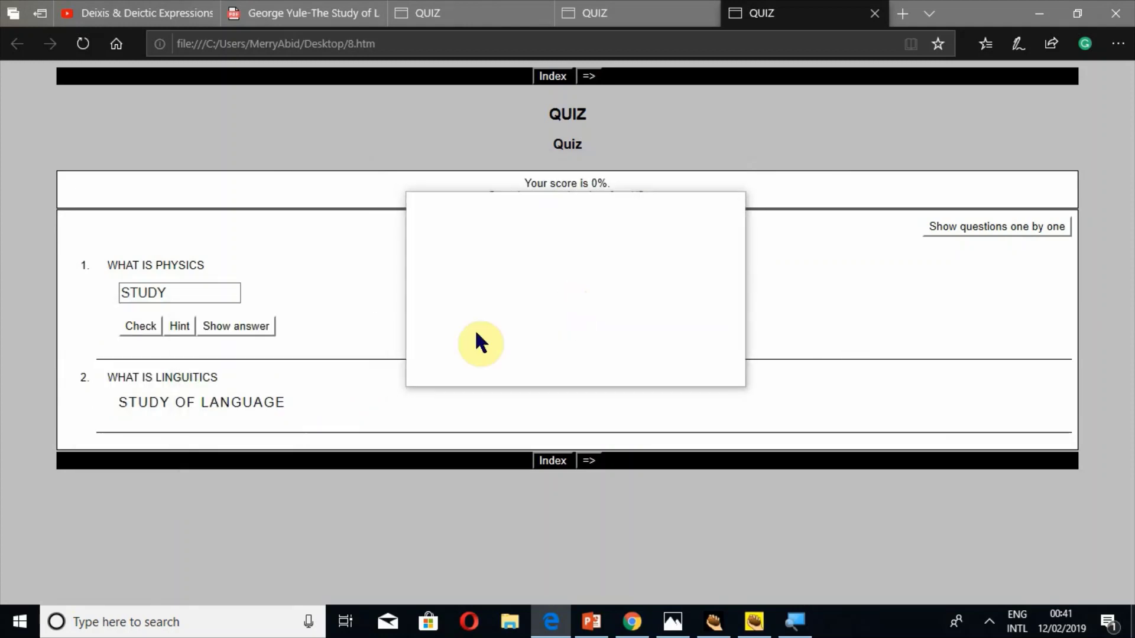
left_click(252, 348)
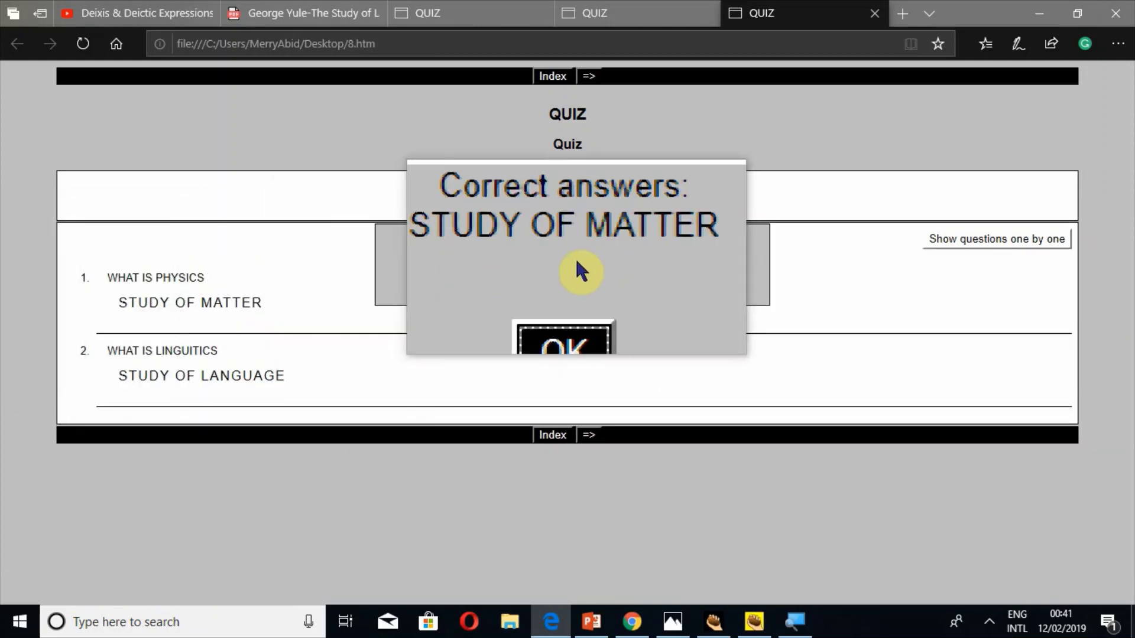
left_click(570, 286)
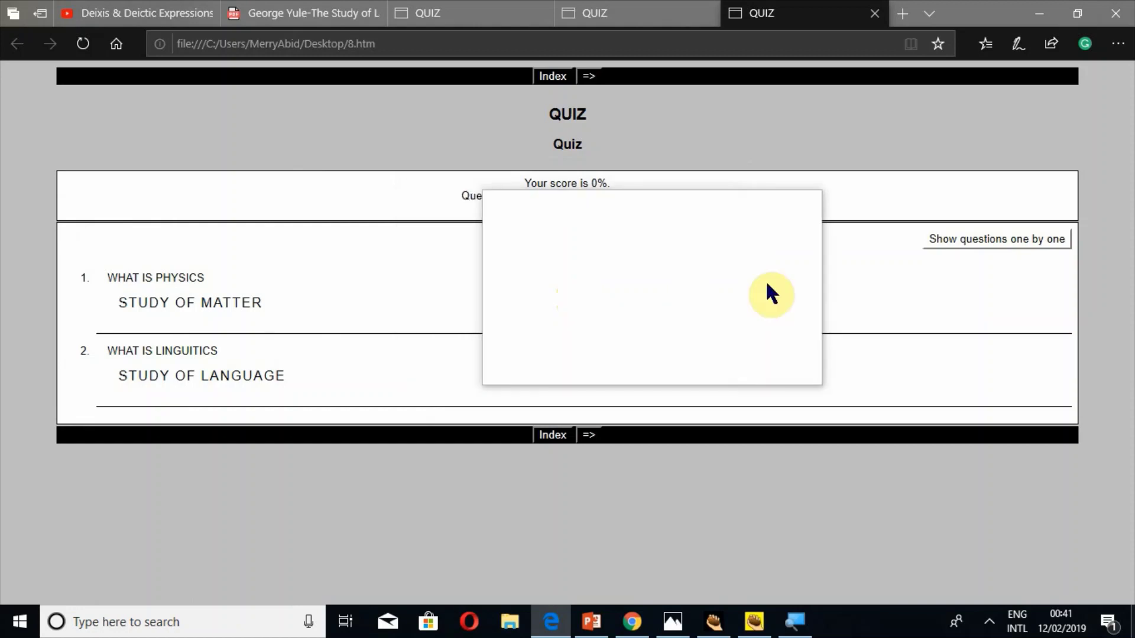
left_click(982, 248)
left_click(987, 251)
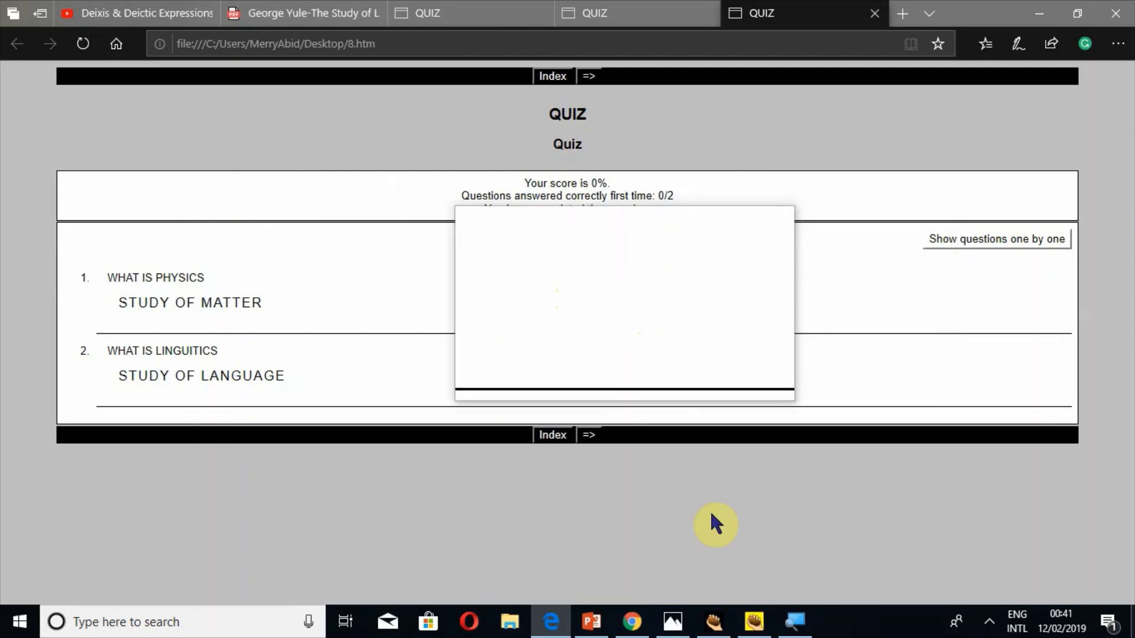
Switch to JQuiz and, in question 2, accept STUDY OF MIND and STUDY OF MATTER as correct and exclude answer D from the M/C options
left_click(755, 627)
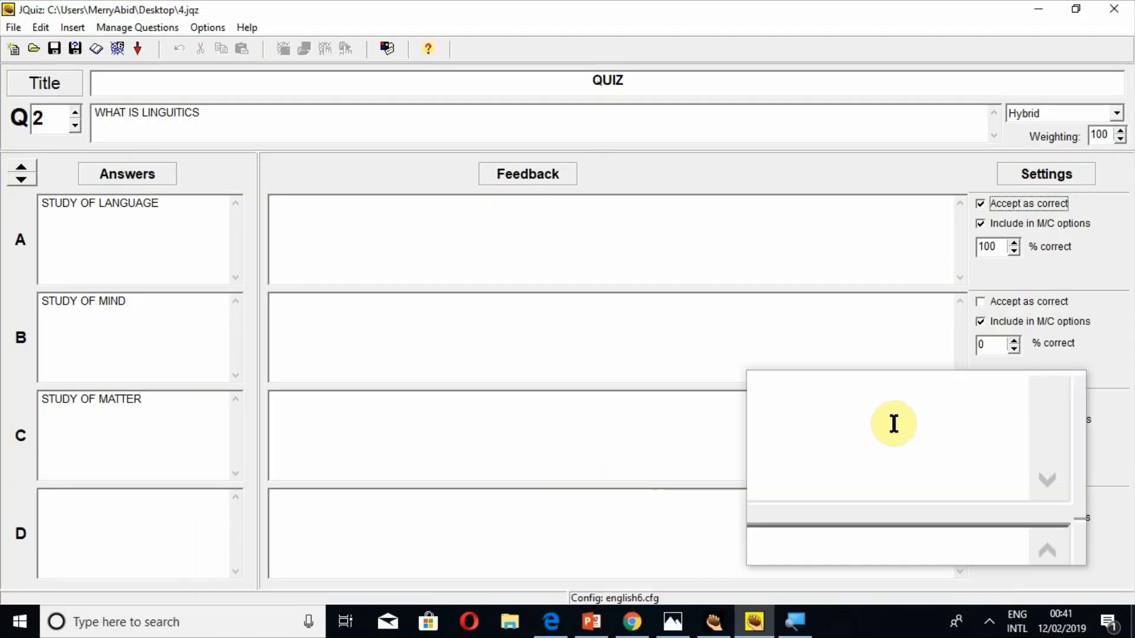
left_click(979, 300)
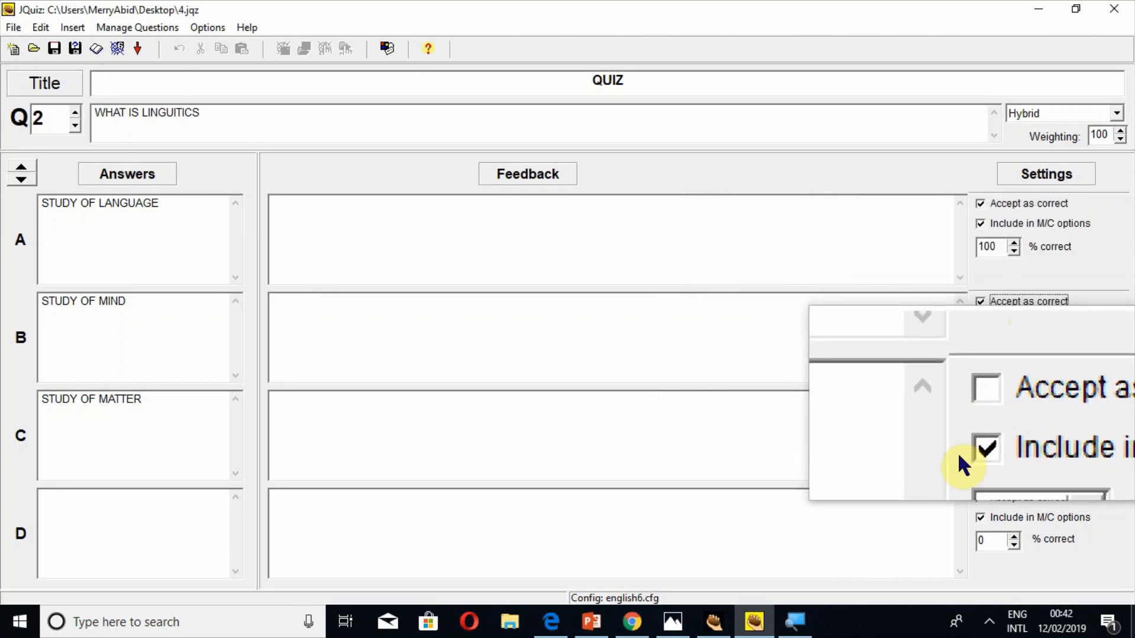
left_click(979, 301)
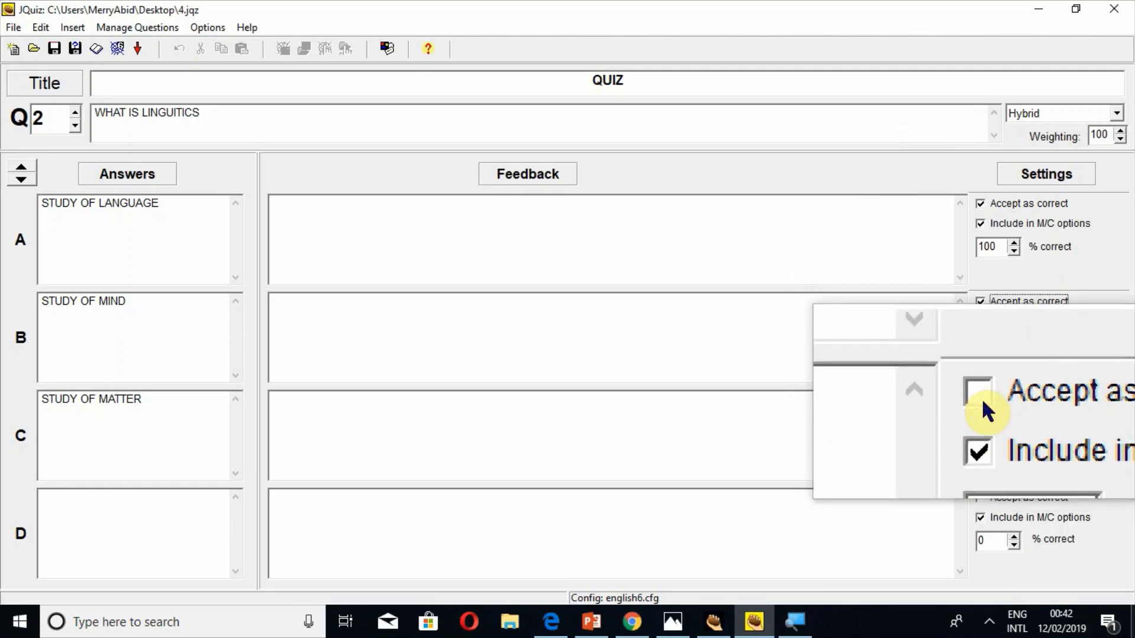
left_click(981, 399)
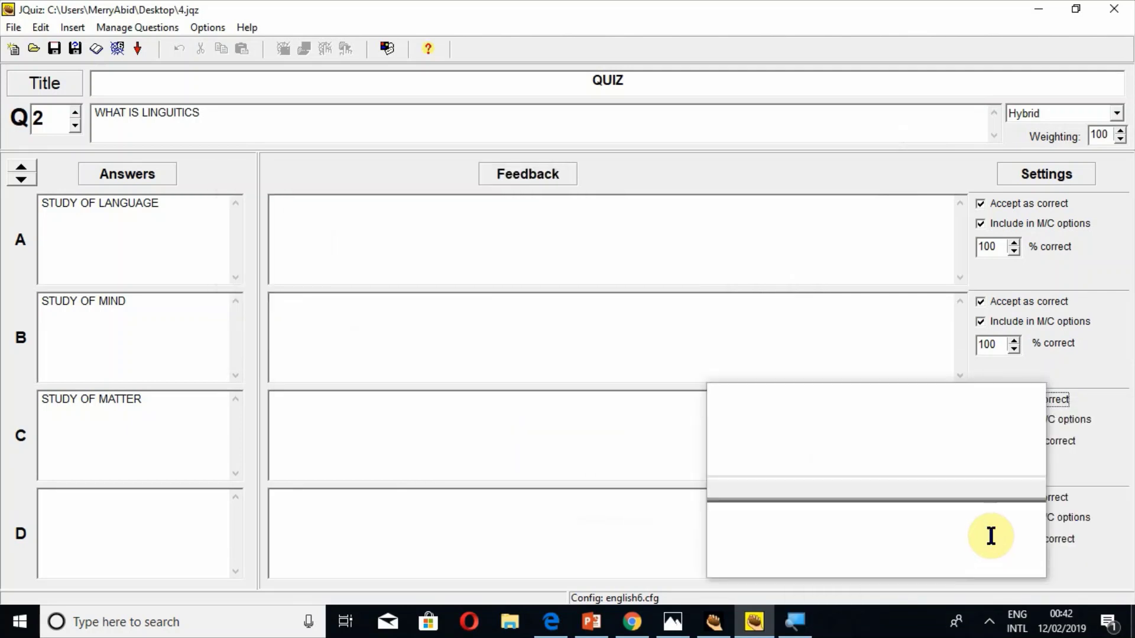
left_click(991, 521)
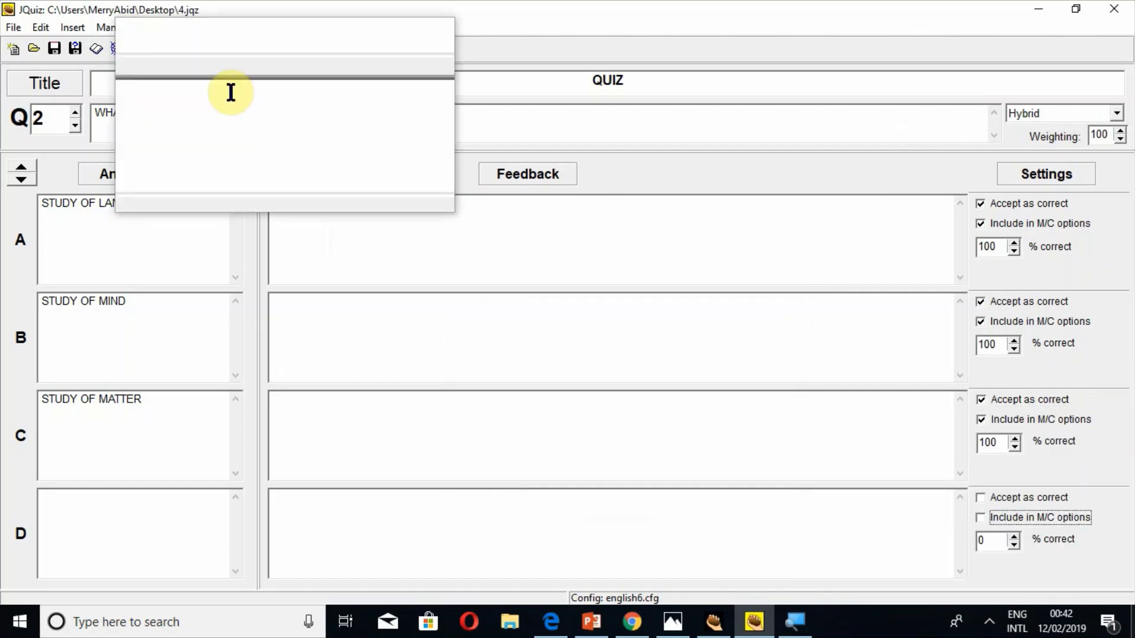
Export the quiz as a web page named 9 on the Desktop and view it in the browser
left_click(126, 52)
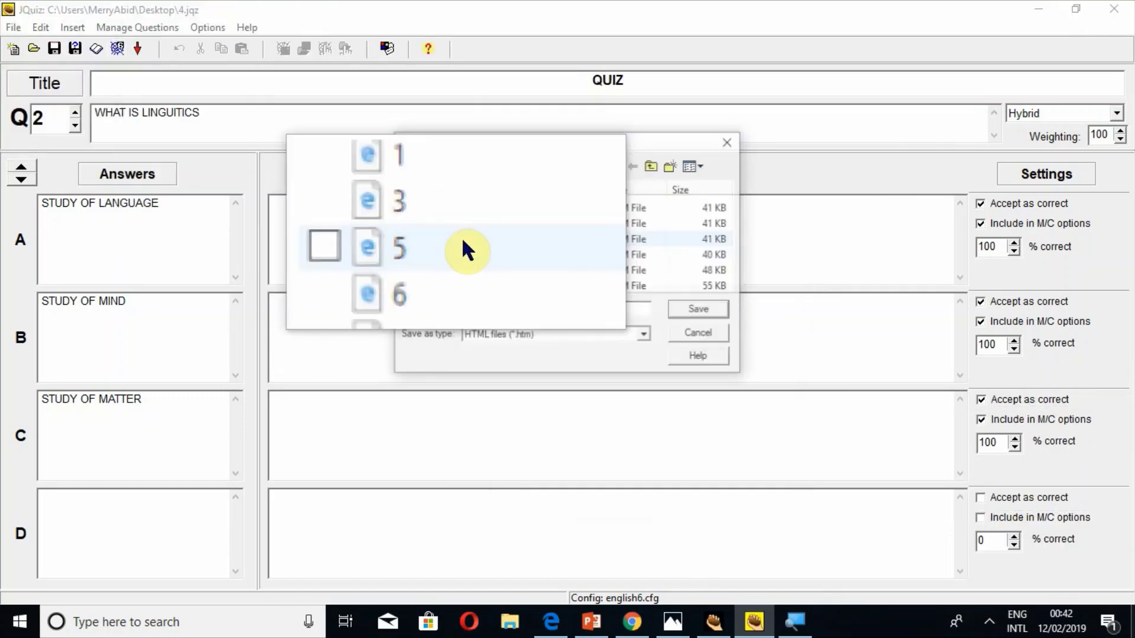
key("BackSpace")
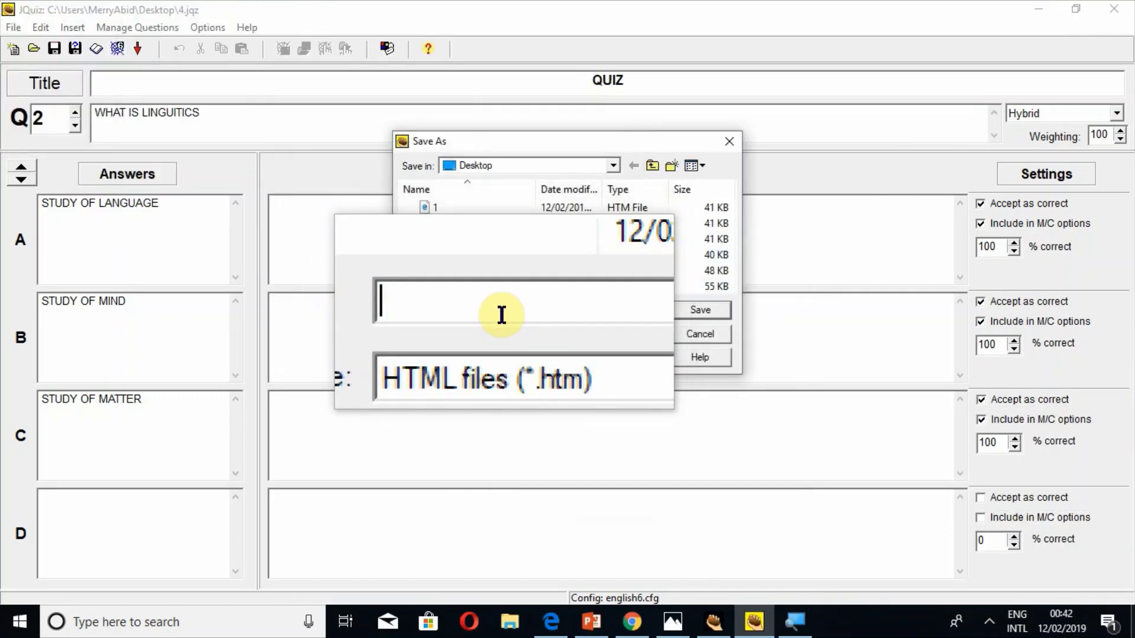
type("9")
key("Return")
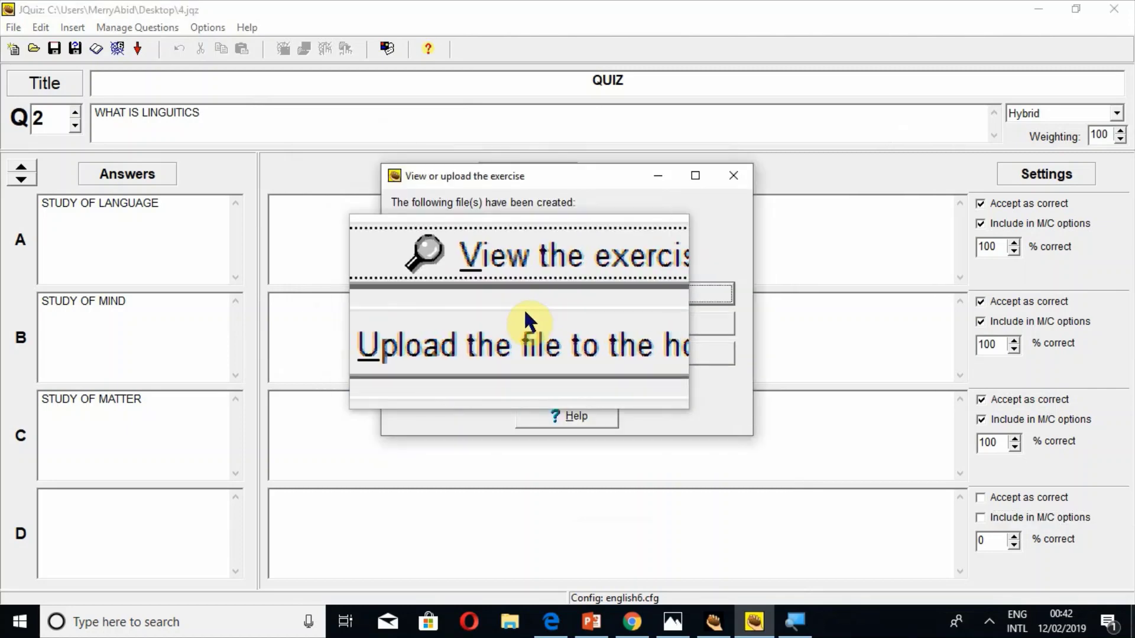
left_click(539, 299)
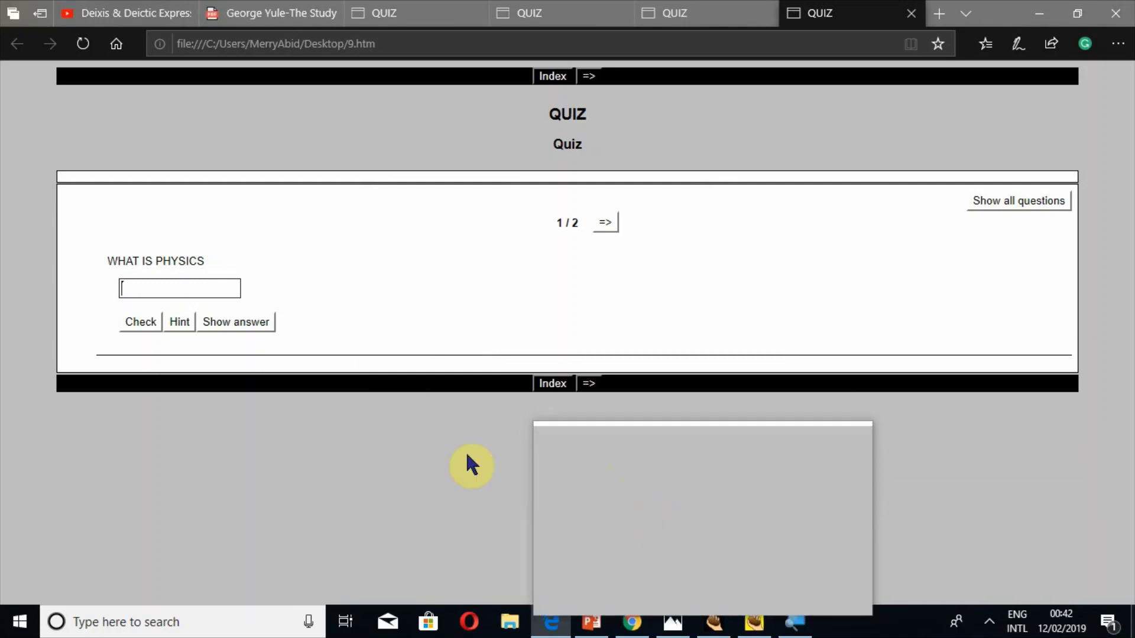
Show all questions at once and check H as the answer to the physics question
left_click(981, 201)
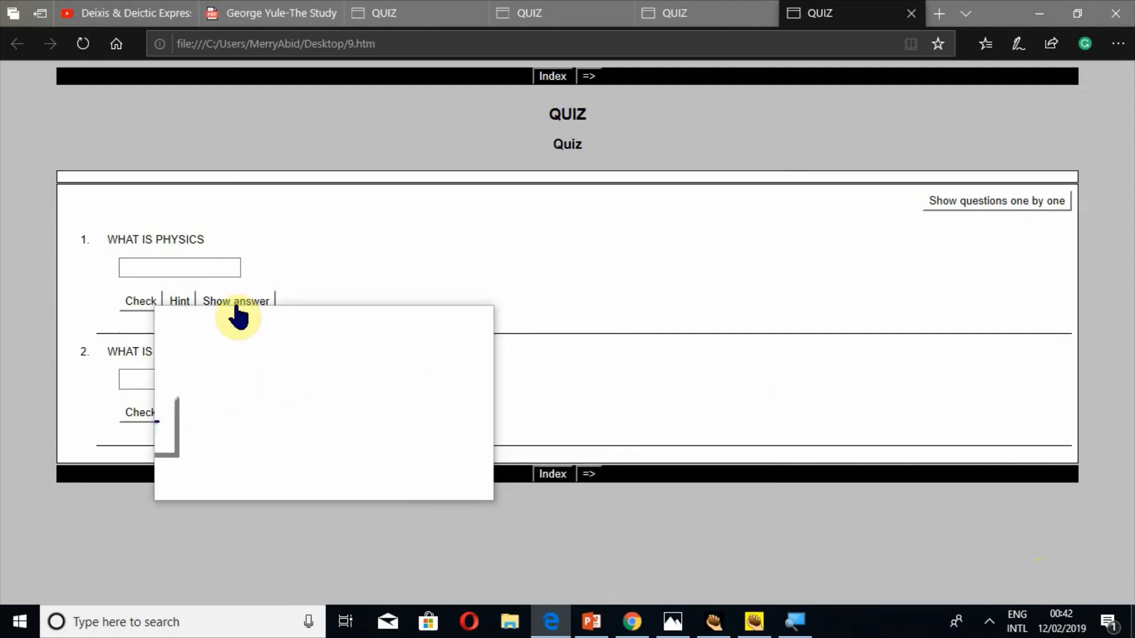
left_click(175, 266)
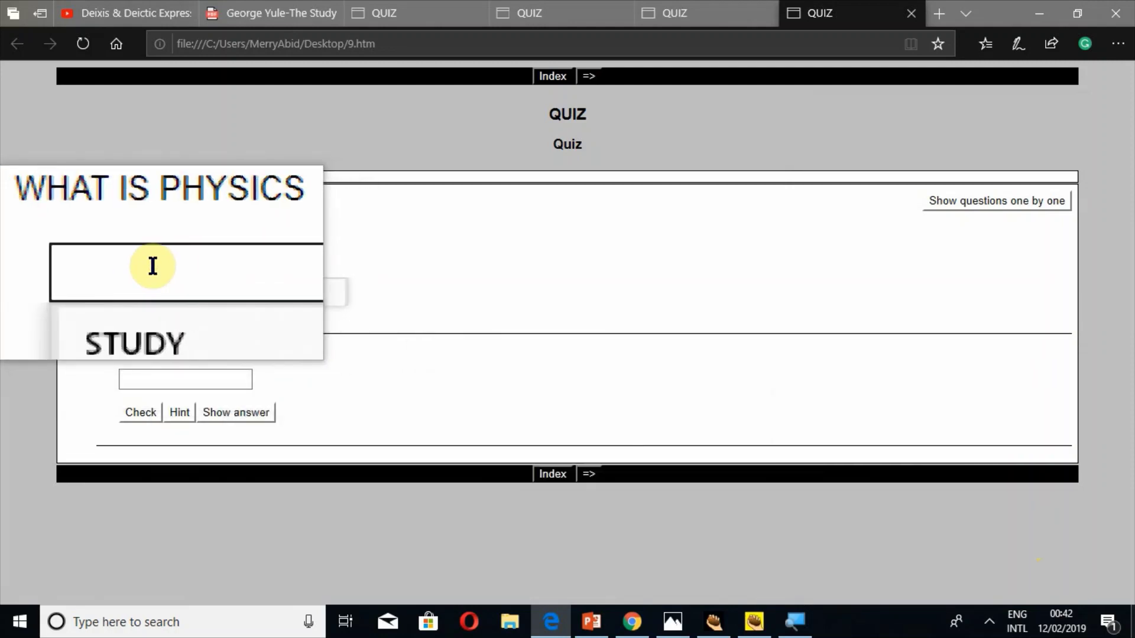
type("H")
key("Return")
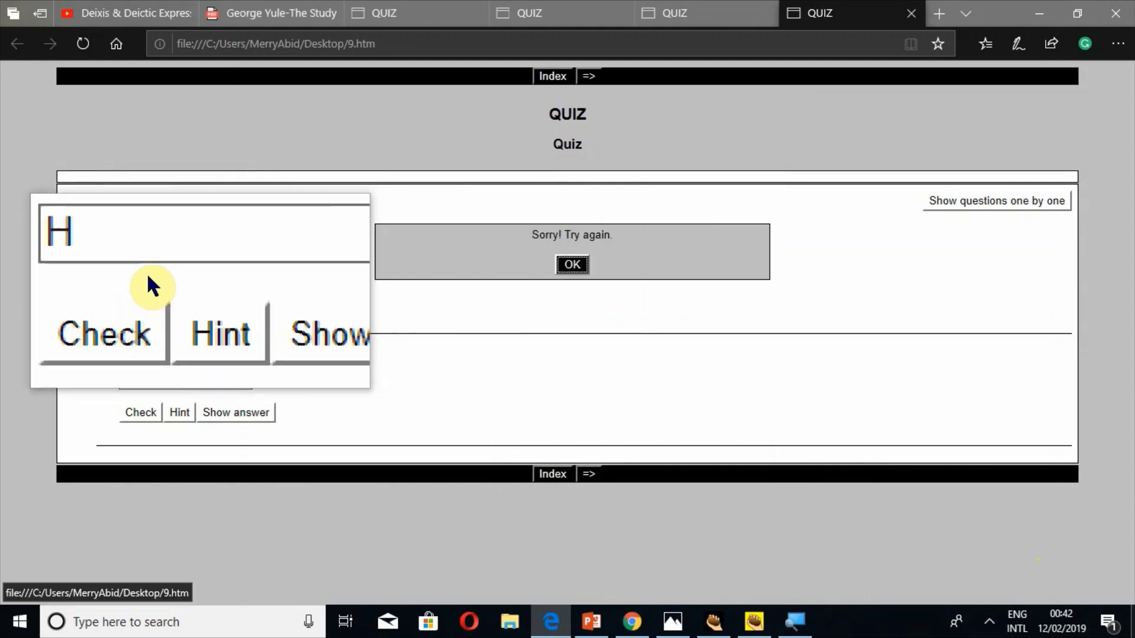
Clear the physics answer, dismiss the feedback and choose STUDY OF MATTER from the options
left_click(134, 267)
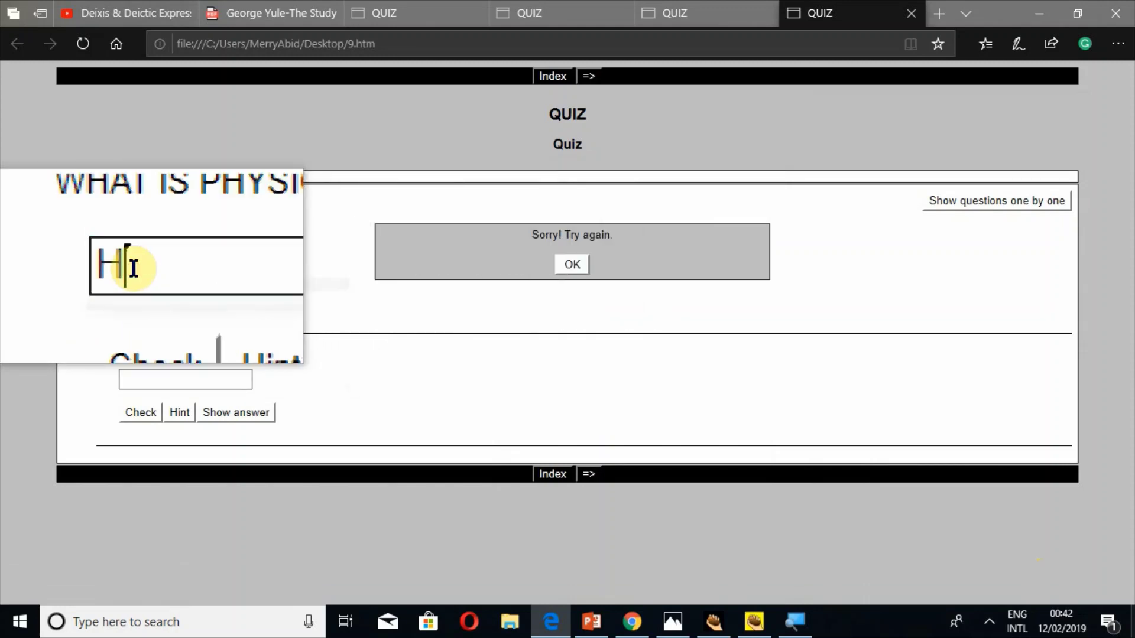
key("BackSpace")
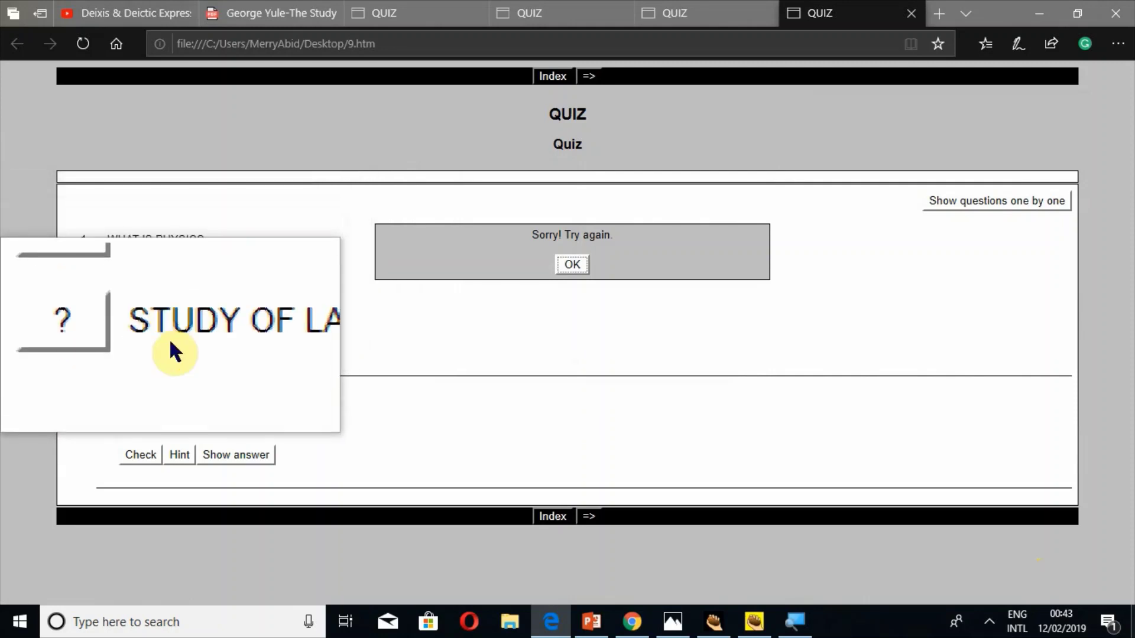
left_click(568, 267)
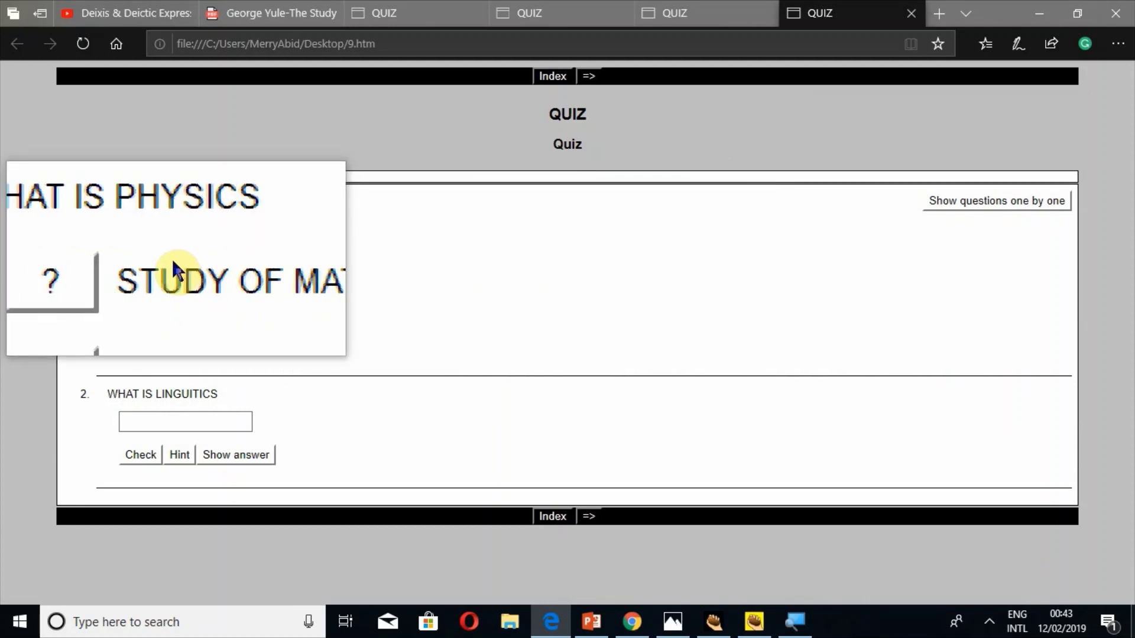
left_click(140, 269)
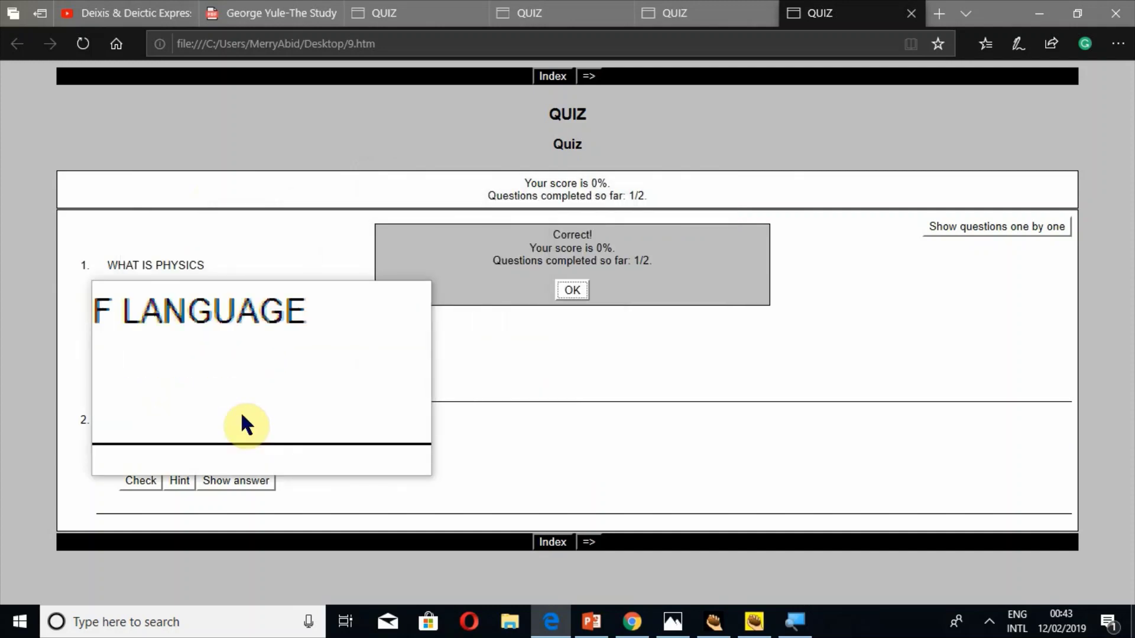
Enter H as the answer to the second question and check it
left_click(137, 449)
type("H")
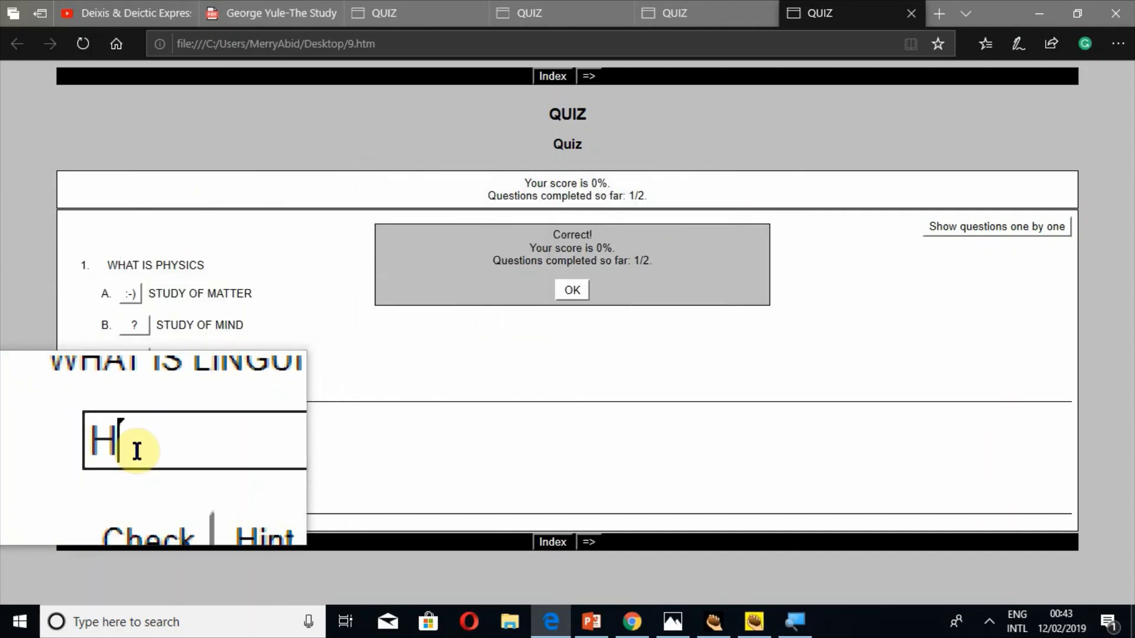
left_click(140, 464)
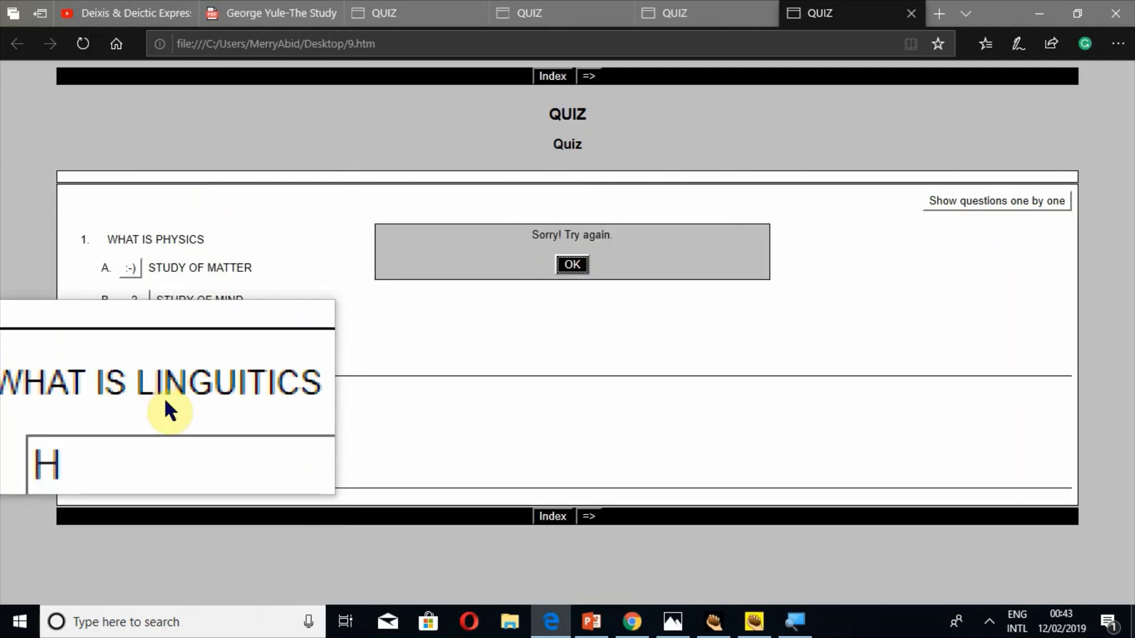
Clear the second question's answer, check it again and choose STUDY OF LANGUAGE from the options
left_click(166, 418)
key("BackSpace")
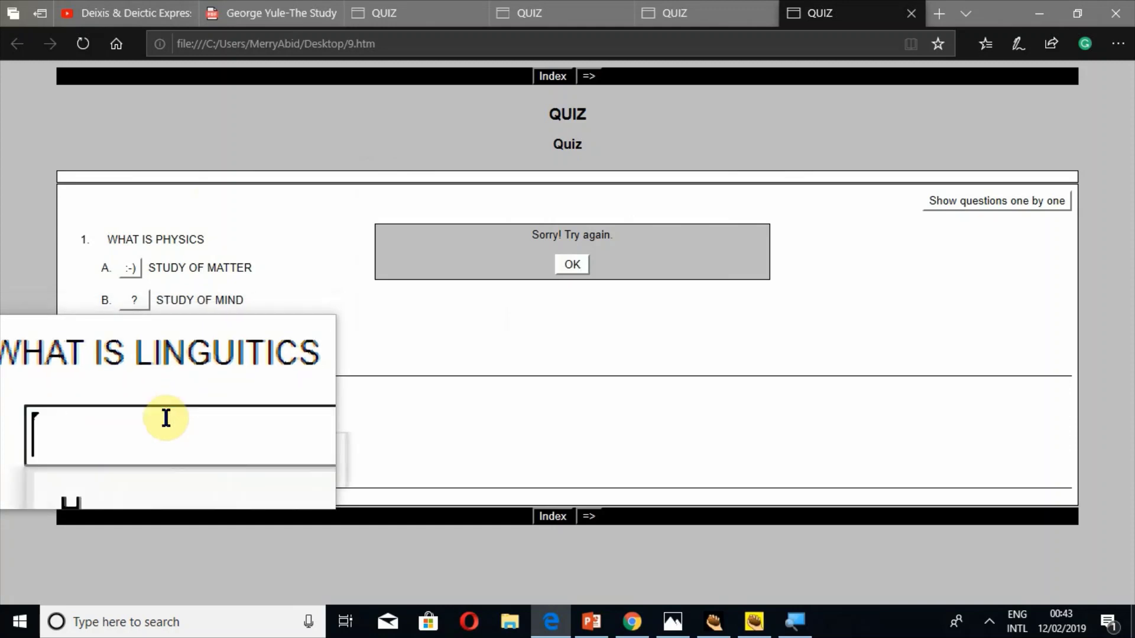
key("Return")
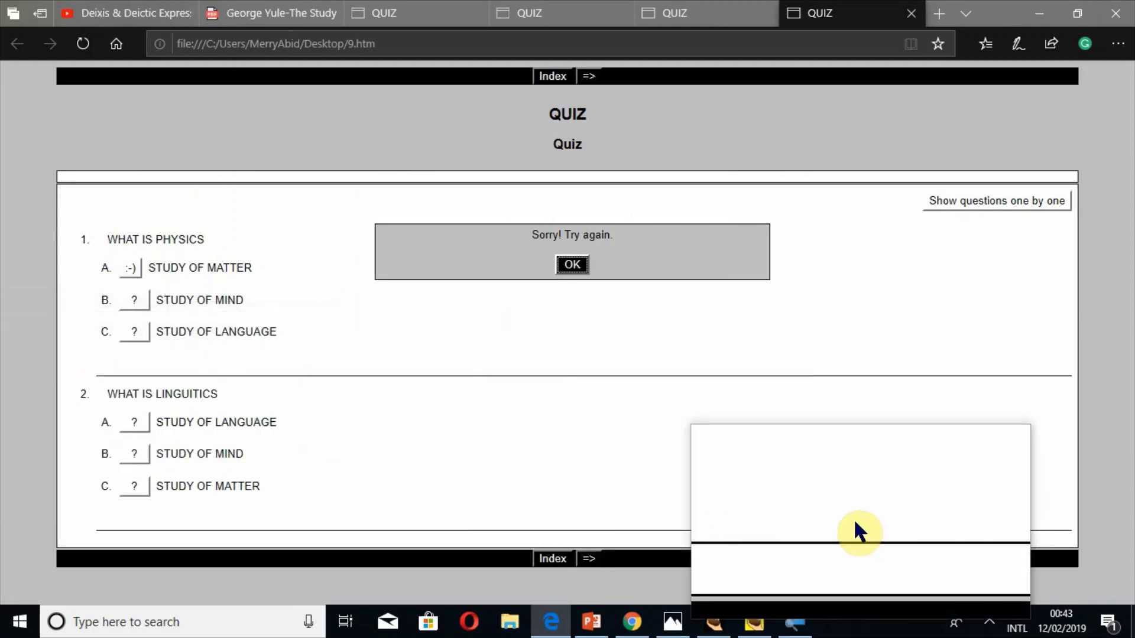
left_click(127, 420)
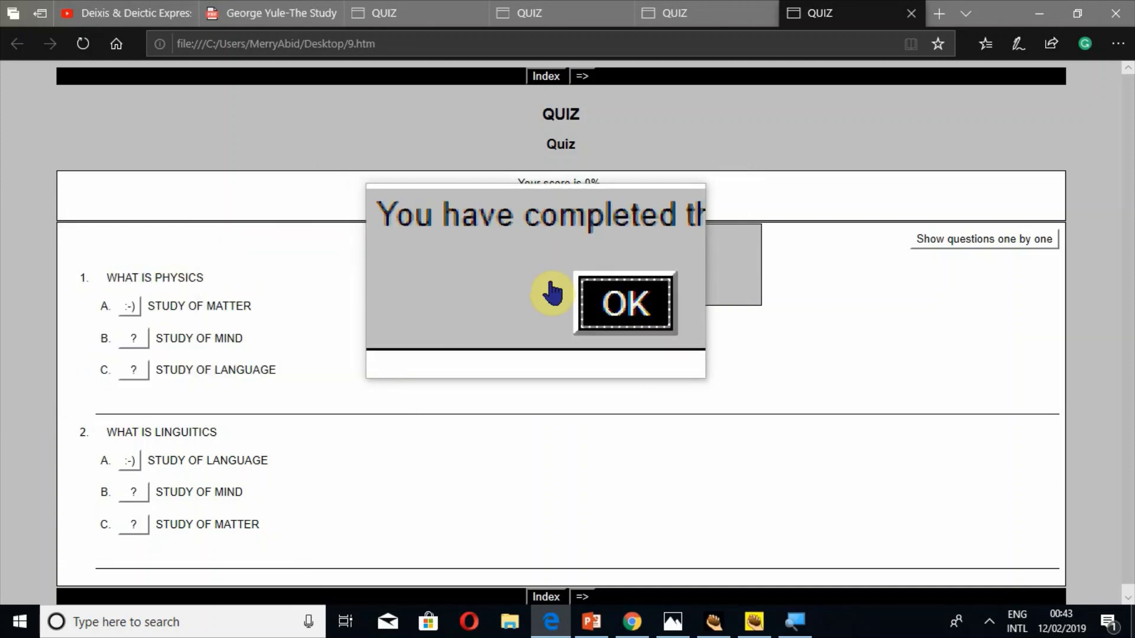
Close the magnifier, switch back to JQuiz and view the available question types, keeping Hybrid
key("super+Escape")
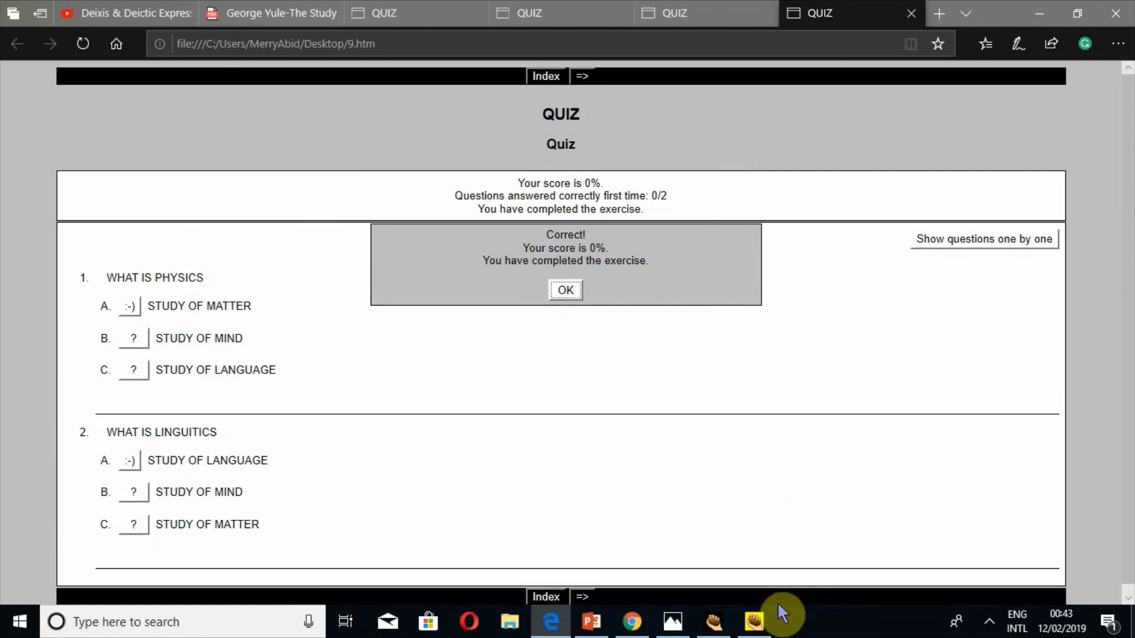
left_click(768, 620)
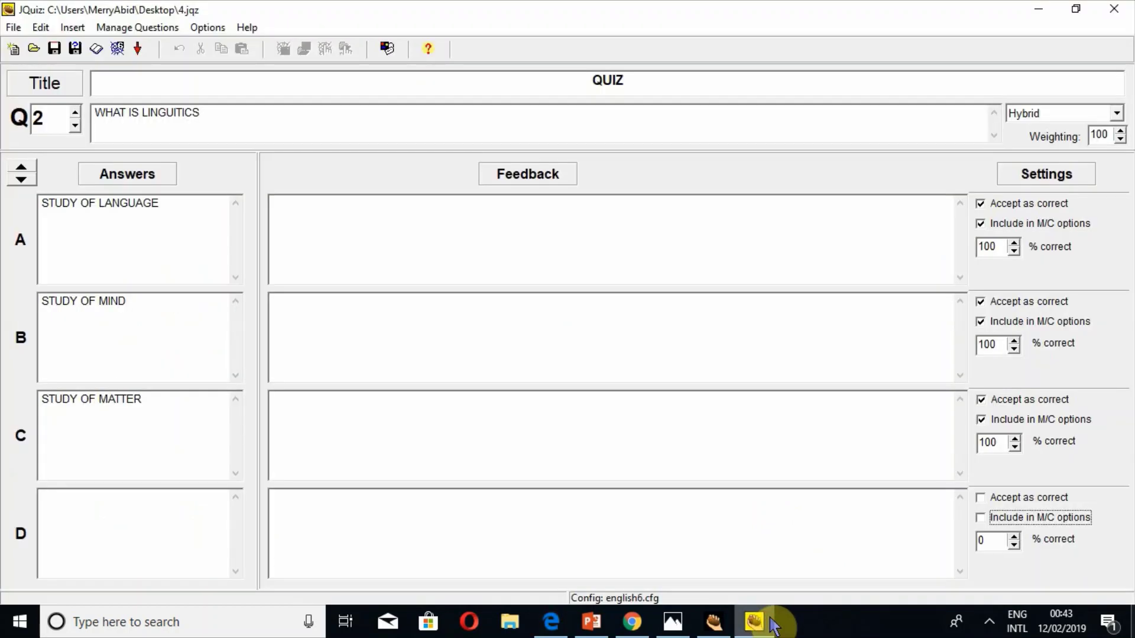
left_click(1116, 115)
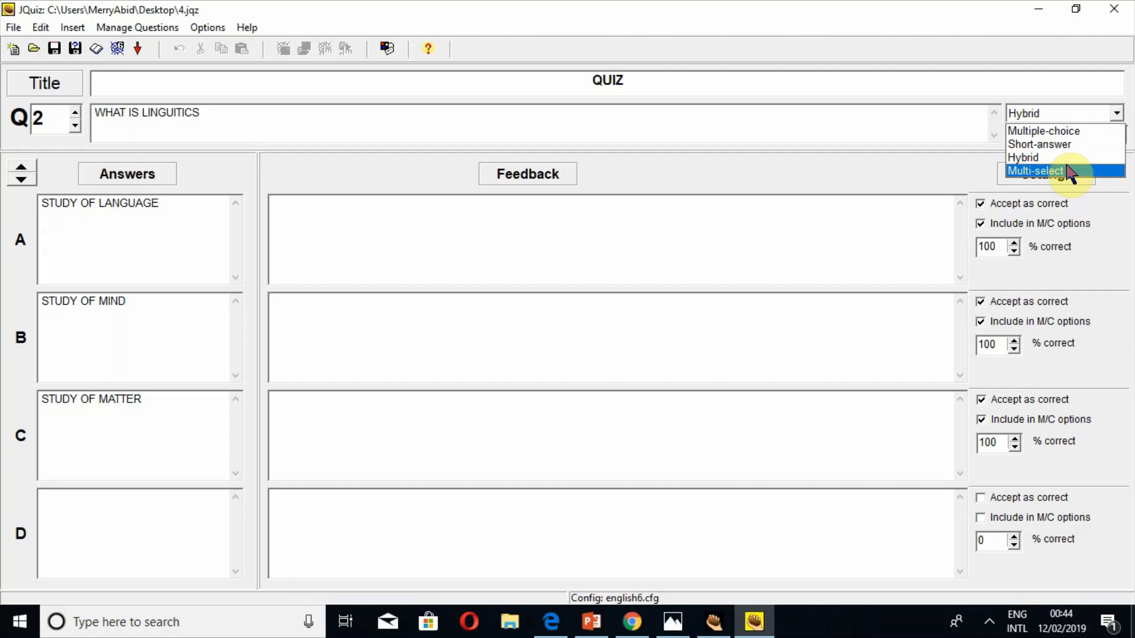
left_click(804, 261)
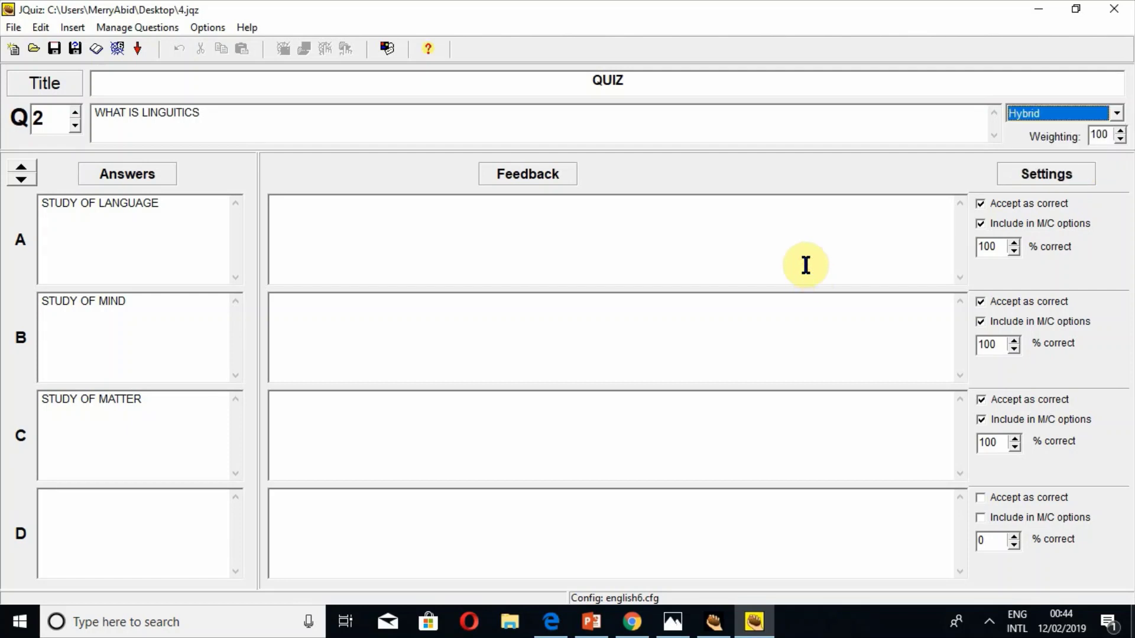